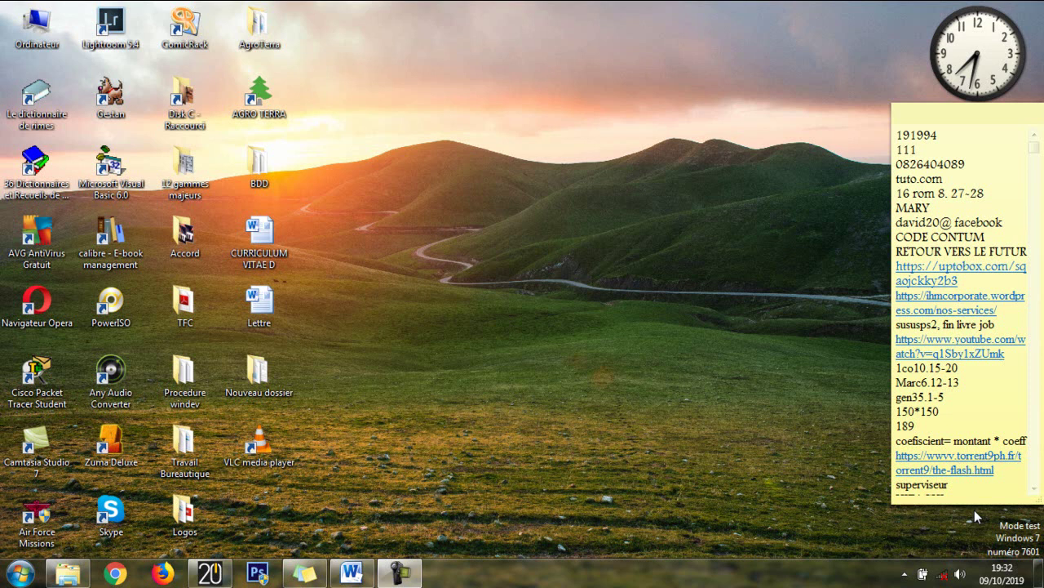
Switch to WinDev 20 and start creating a new project.
left_click(210, 573)
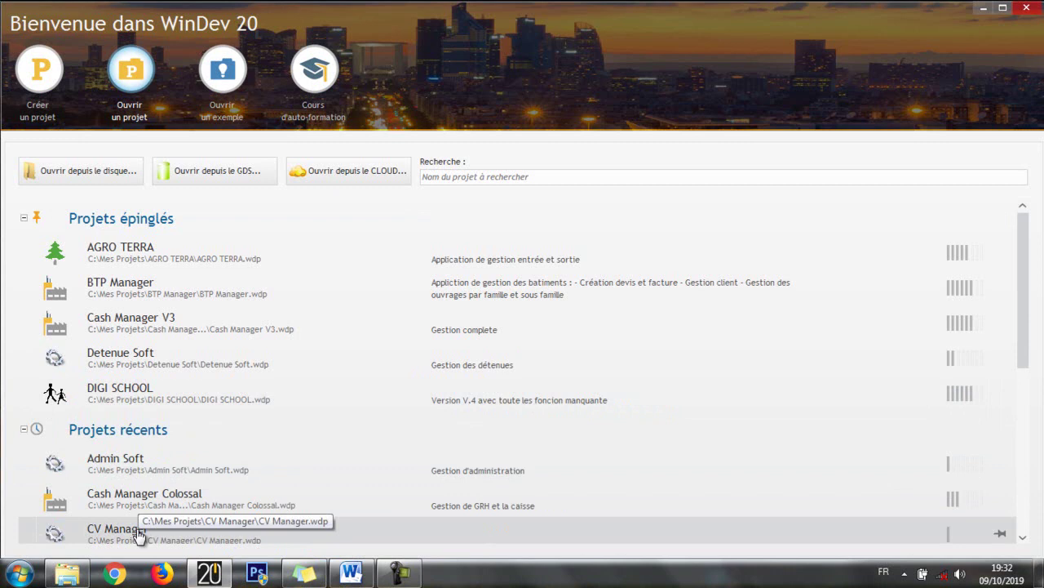
left_click(39, 86)
left_click(200, 198)
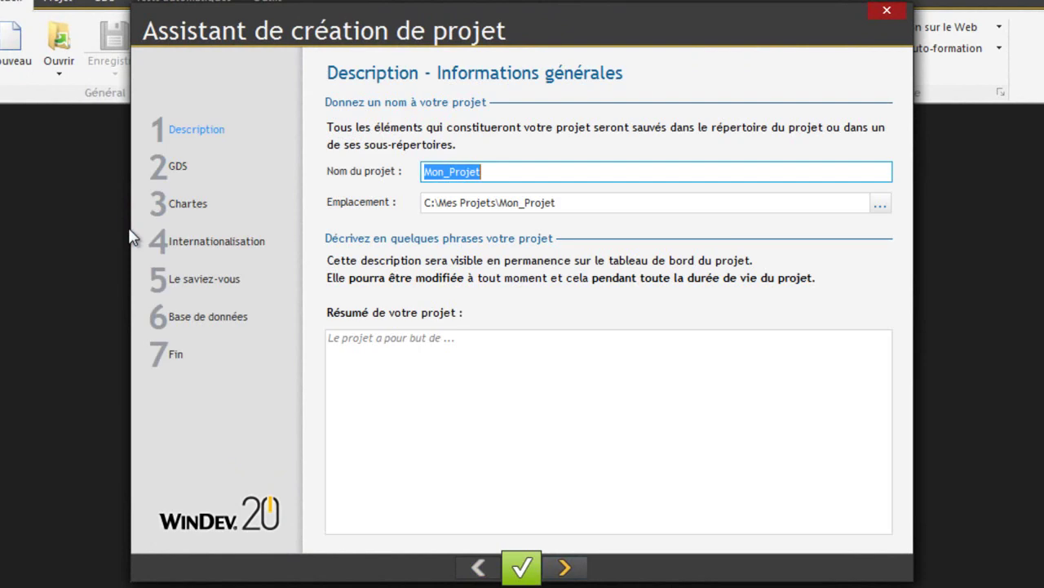
Name the new project Analyse Widev and proceed with its general description.
type("Ana")
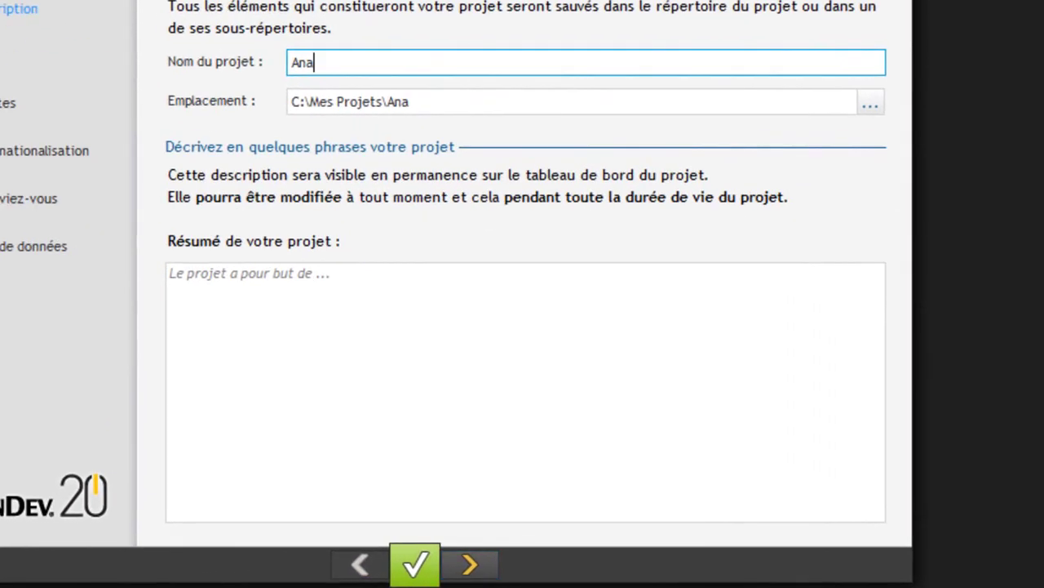
type("lyse Win")
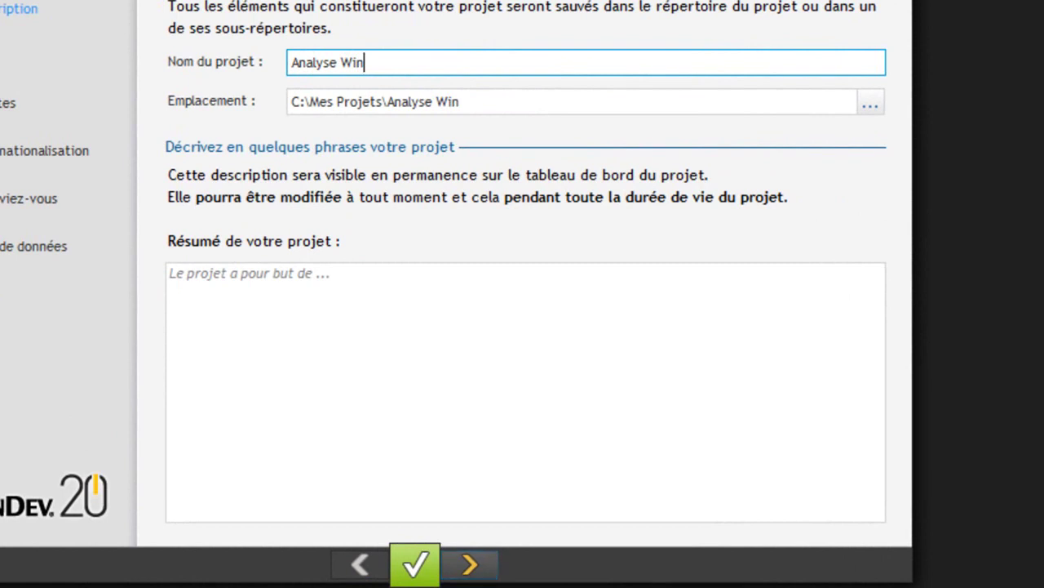
key("BackSpace")
type("dev")
left_click(469, 566)
Accept the 32-bit Windows executable, no GDS and the standard programming charter as the project's settings.
left_click(473, 563)
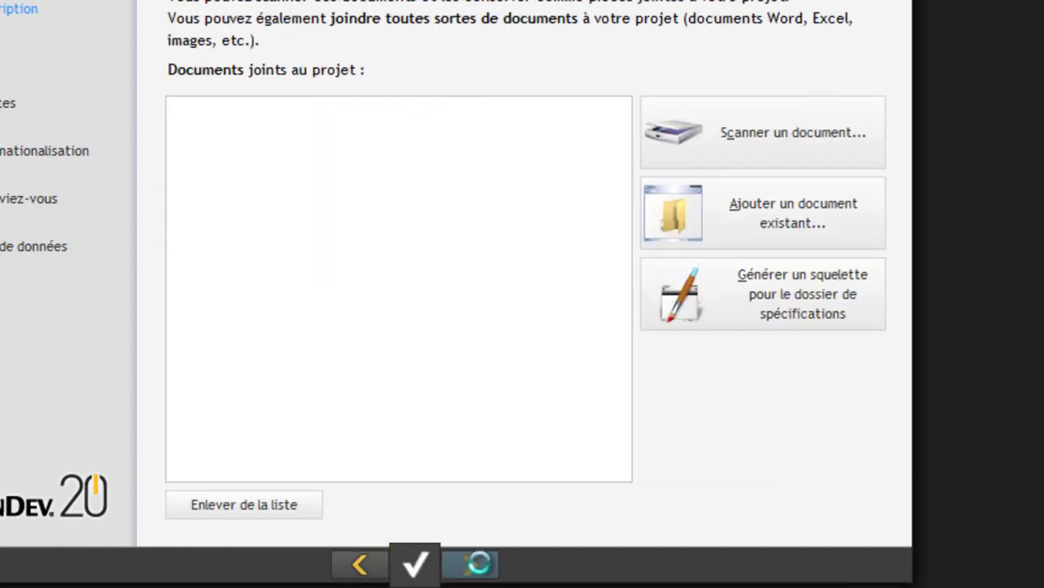
left_click(492, 563)
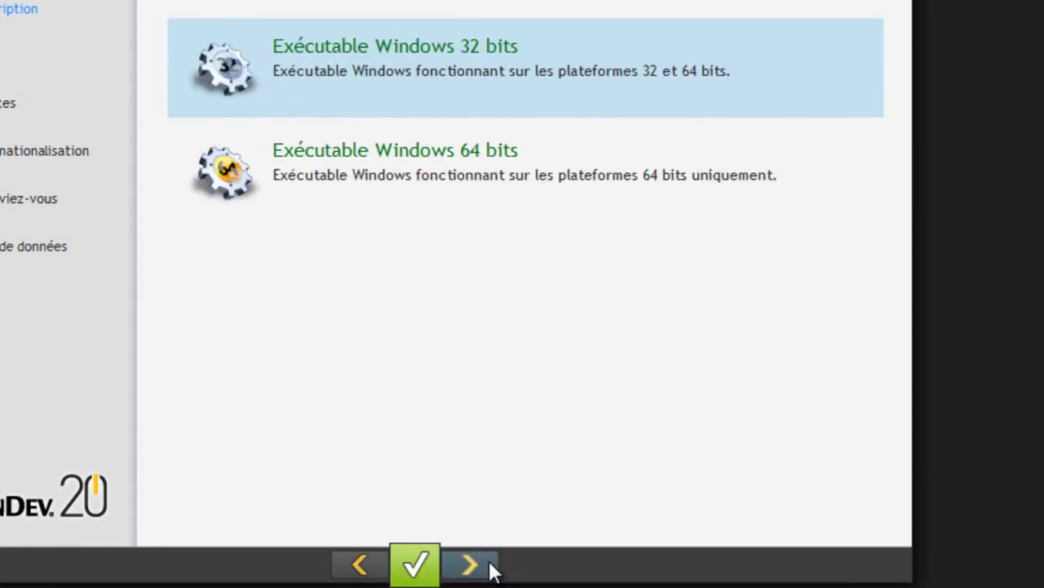
left_click(492, 563)
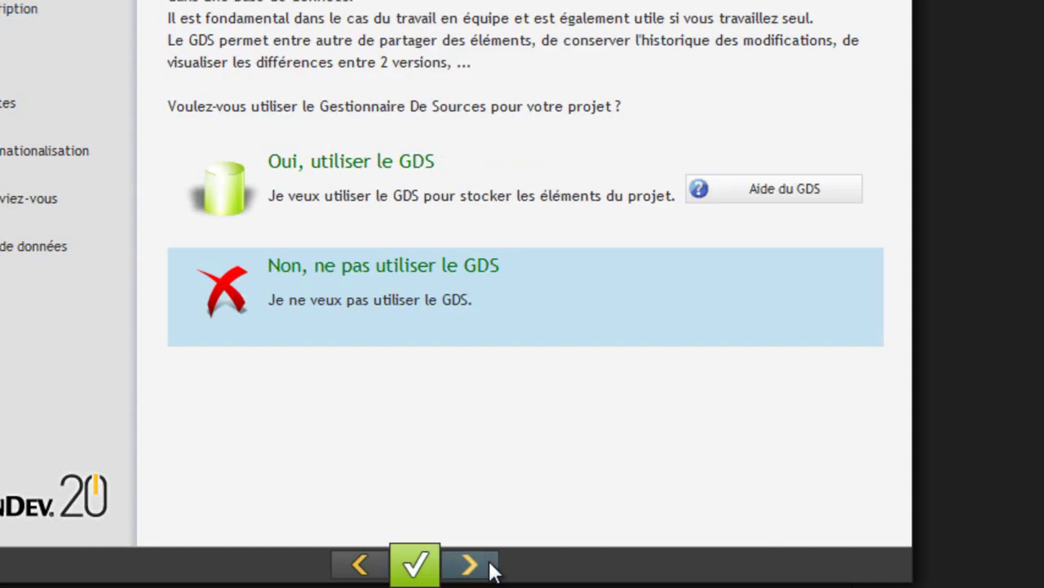
left_click(491, 563)
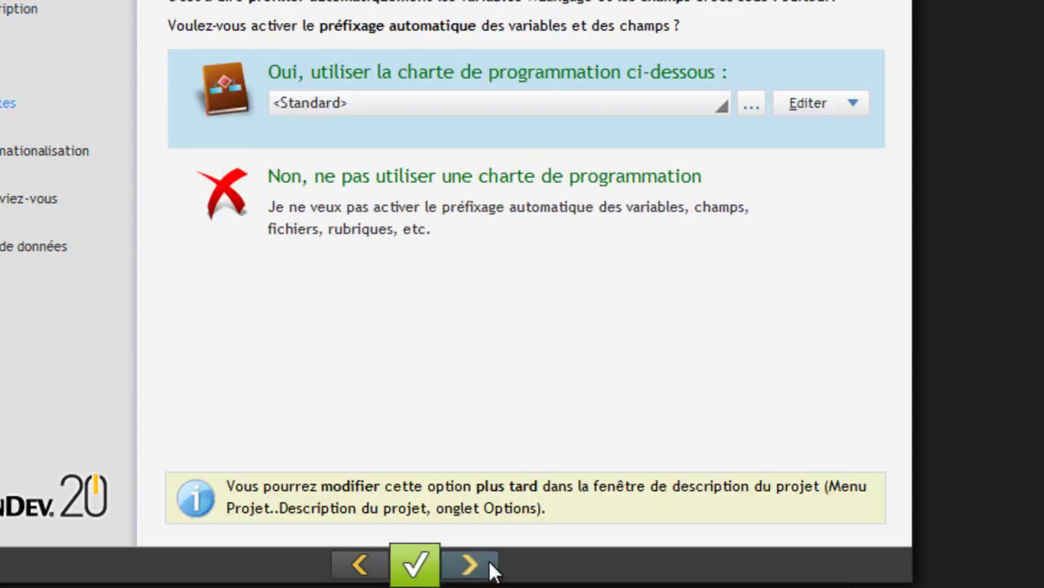
left_click(490, 563)
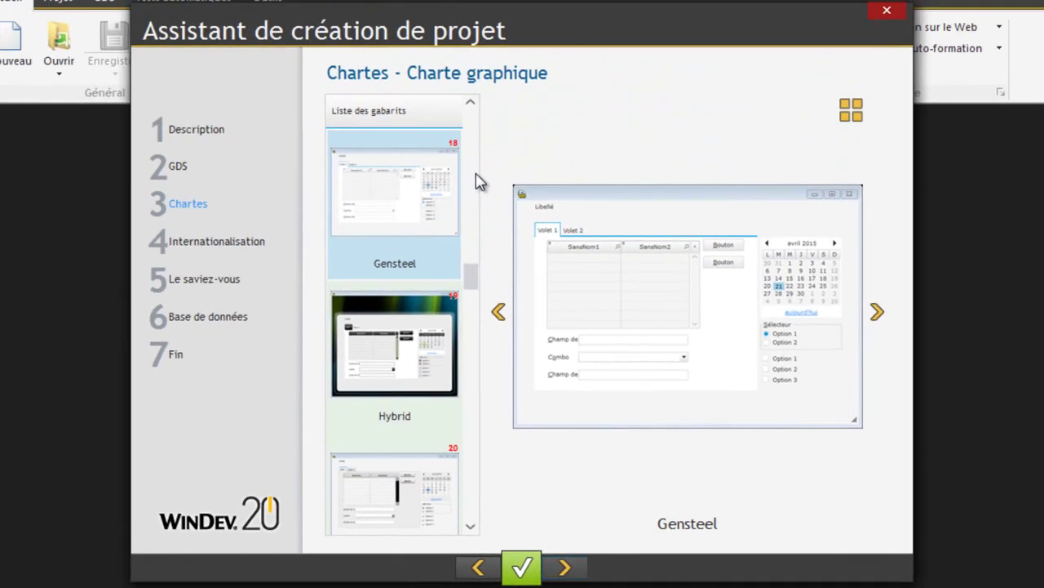
Choose the eShop template as the project's graphic charter and proceed to the project languages.
scroll(427, 134, "up", 3)
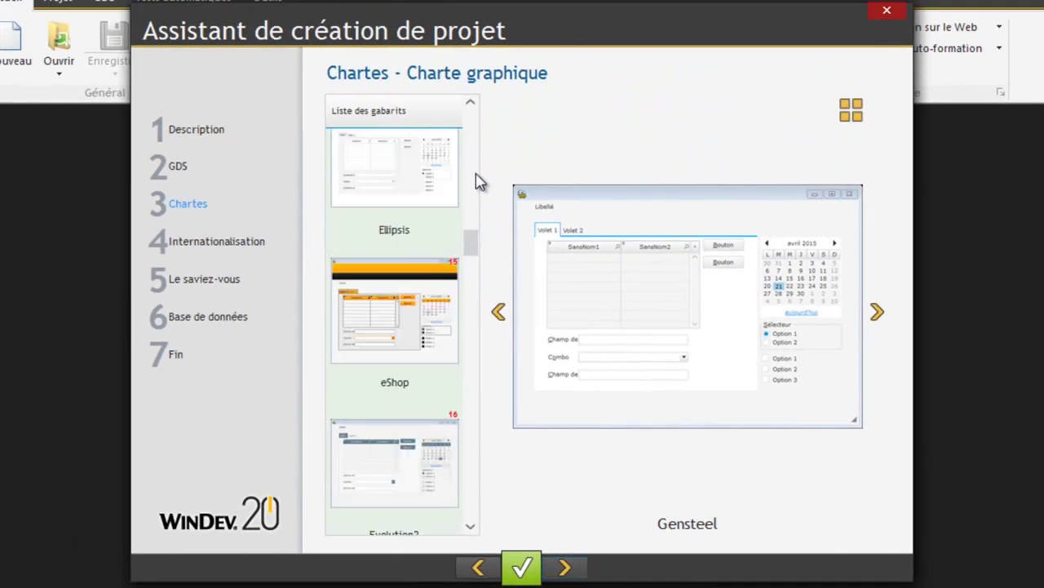
left_click(399, 296)
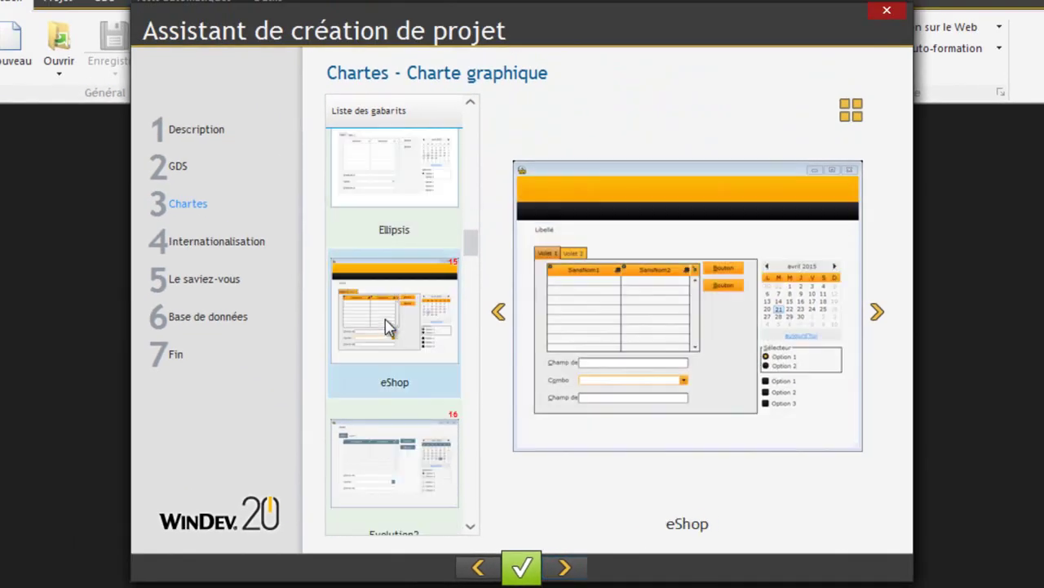
left_click(561, 566)
left_click(562, 567)
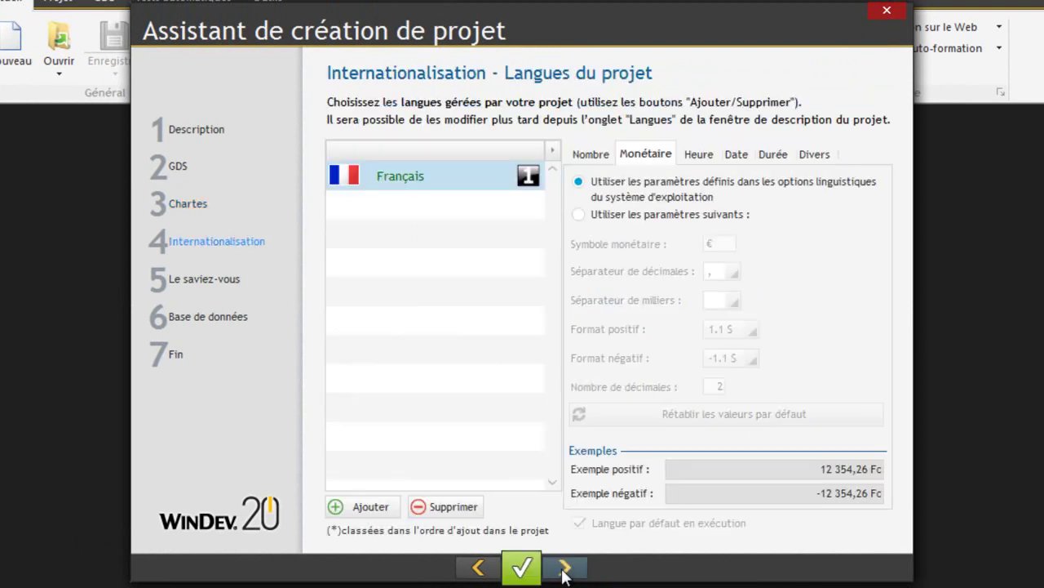
Disable the "Le saviez-vous" window at application launch and choose to create a new database.
left_click(563, 568)
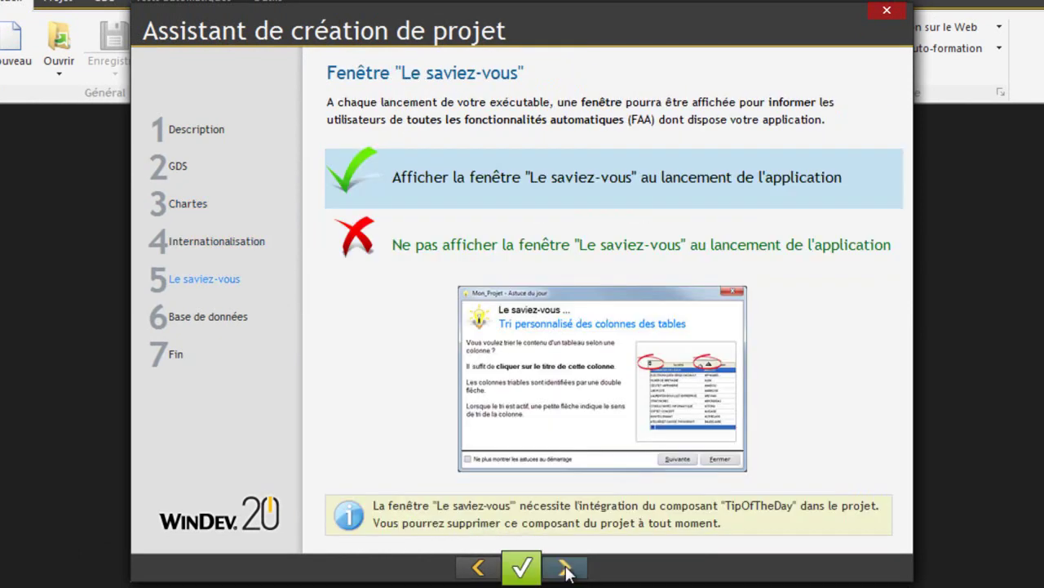
left_click(510, 270)
left_click(565, 567)
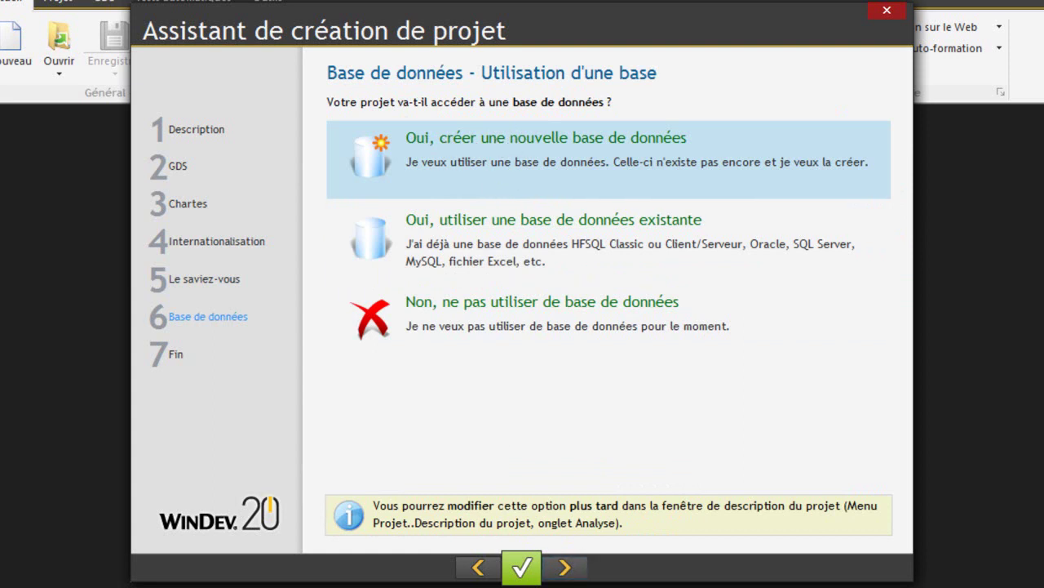
left_click(575, 577)
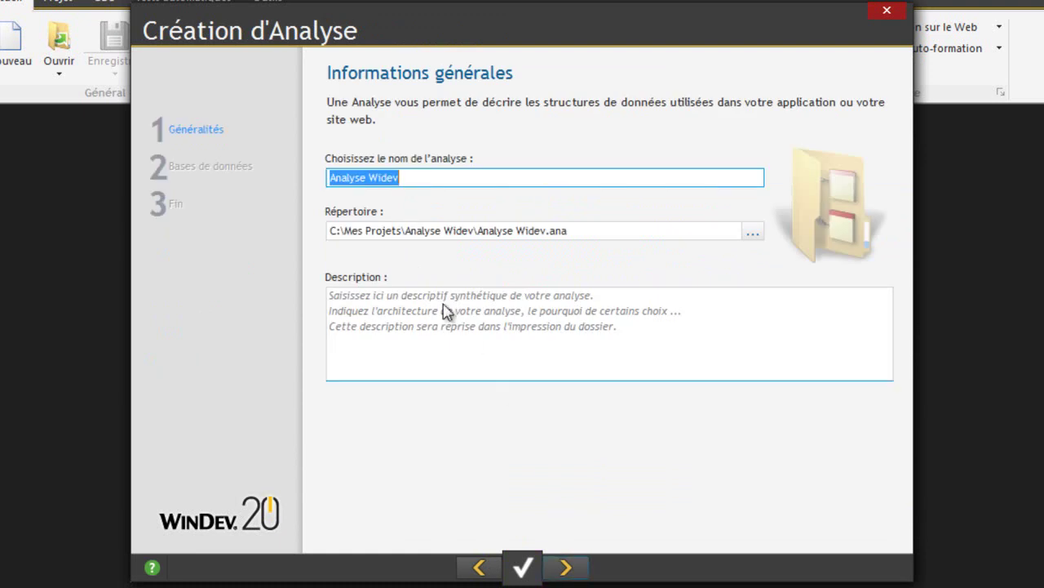
Name the analysis Analyse Windev and complete its creation.
left_click(379, 178)
type("n")
left_click(565, 567)
left_click(569, 566)
left_click(523, 567)
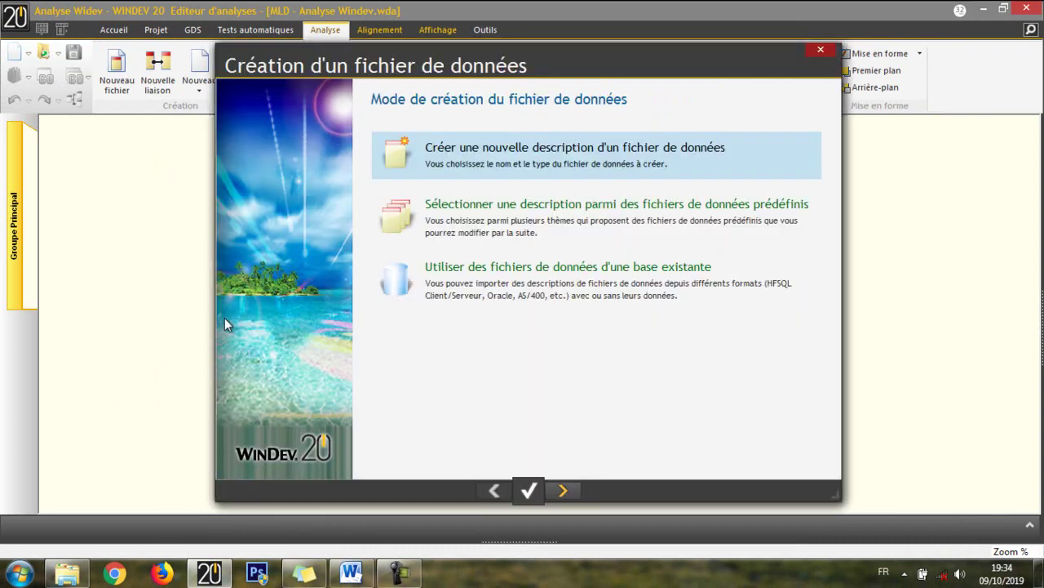
Describe a new data file named Agent with an 8-byte automatic identifier.
left_click(398, 572)
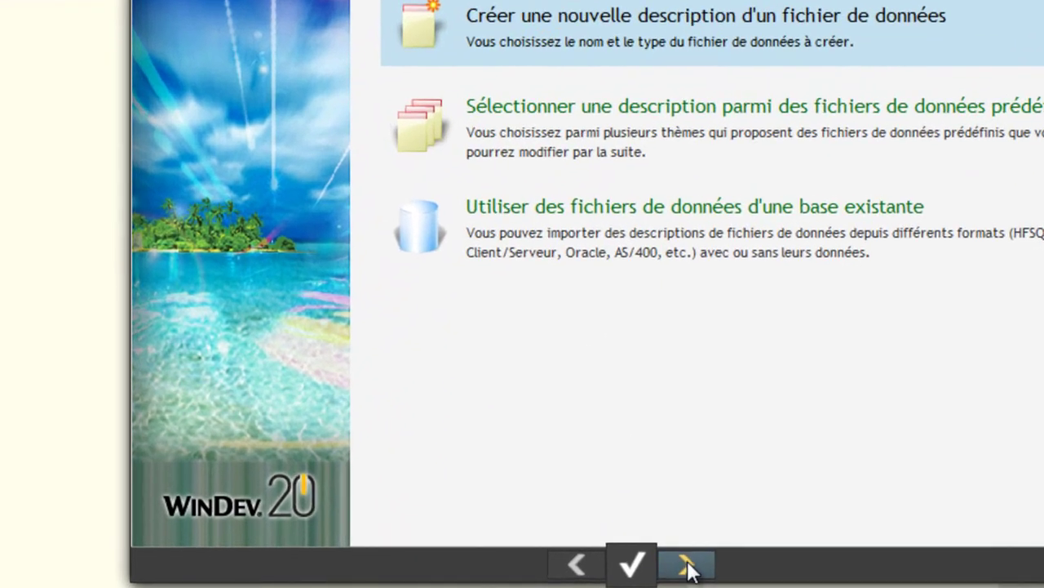
left_click(688, 565)
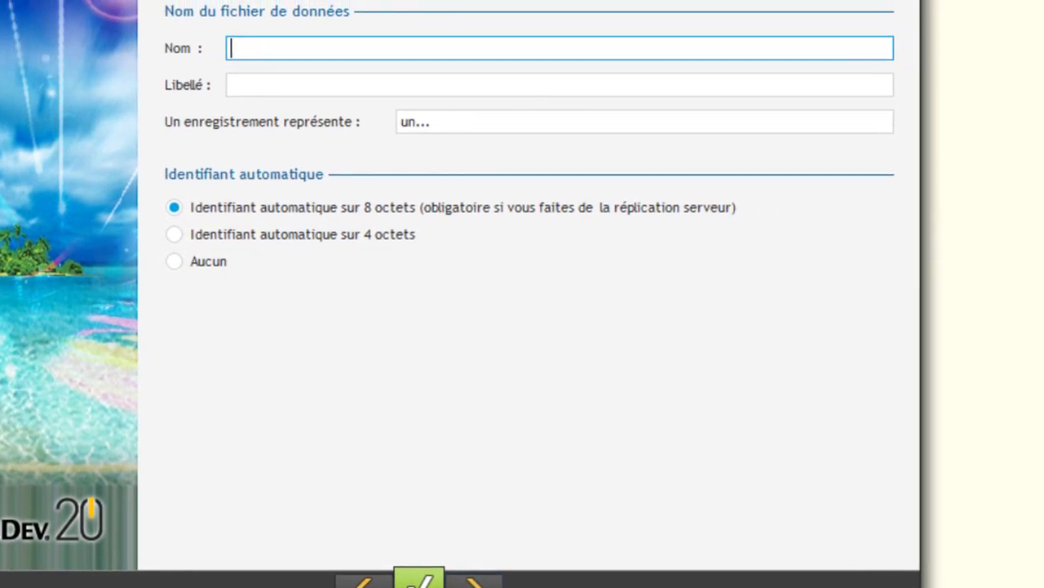
type("A")
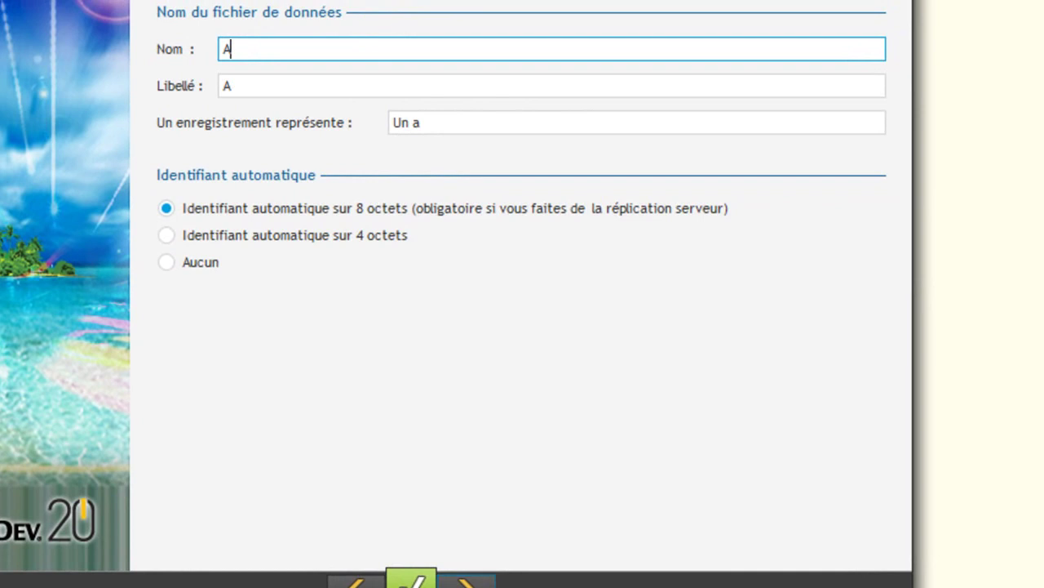
type("gent")
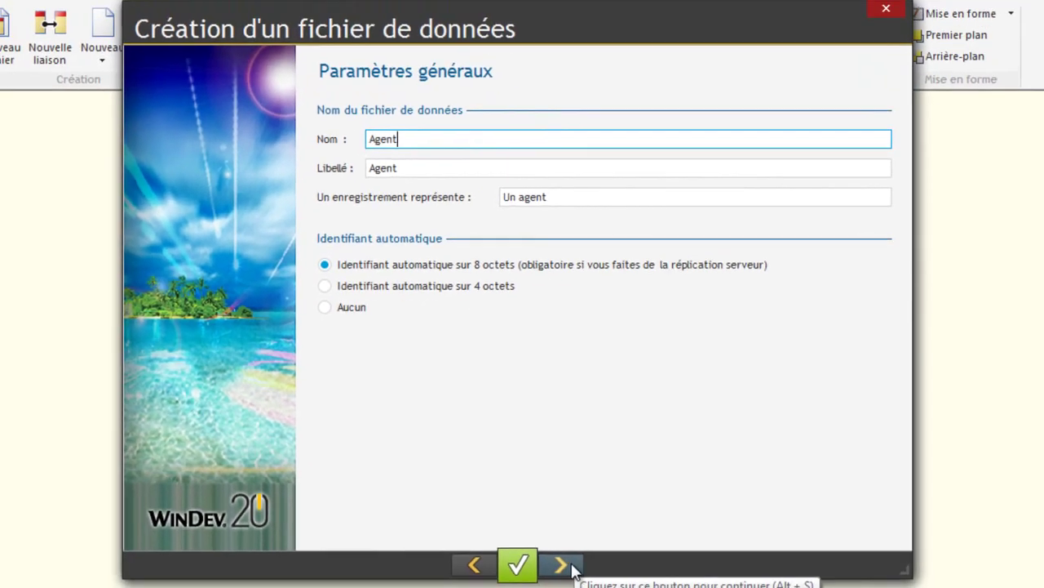
left_click(571, 569)
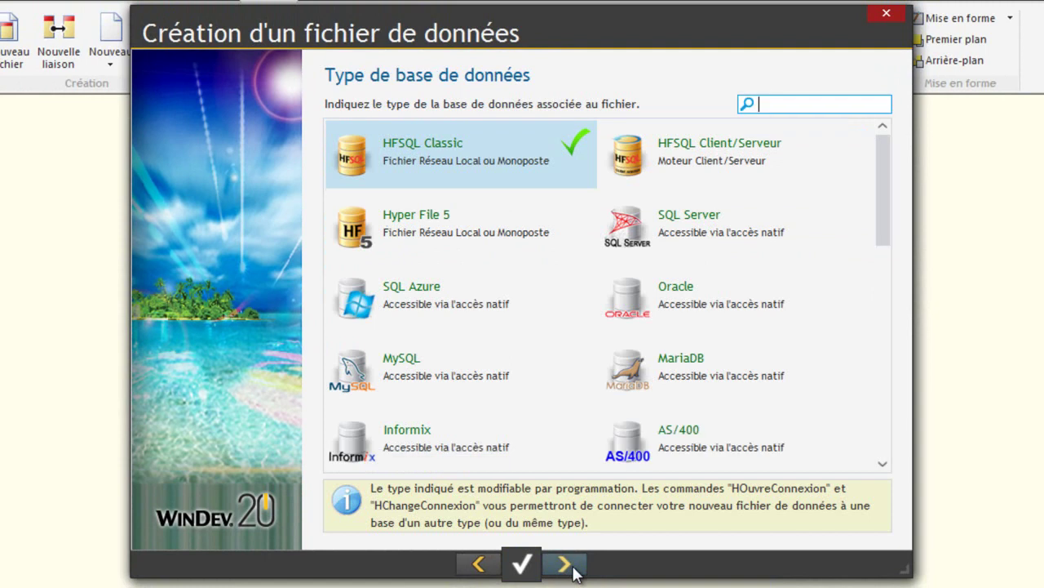
Keep HFSQL Classic as the database type and finish creating the Agent data file.
left_click(571, 564)
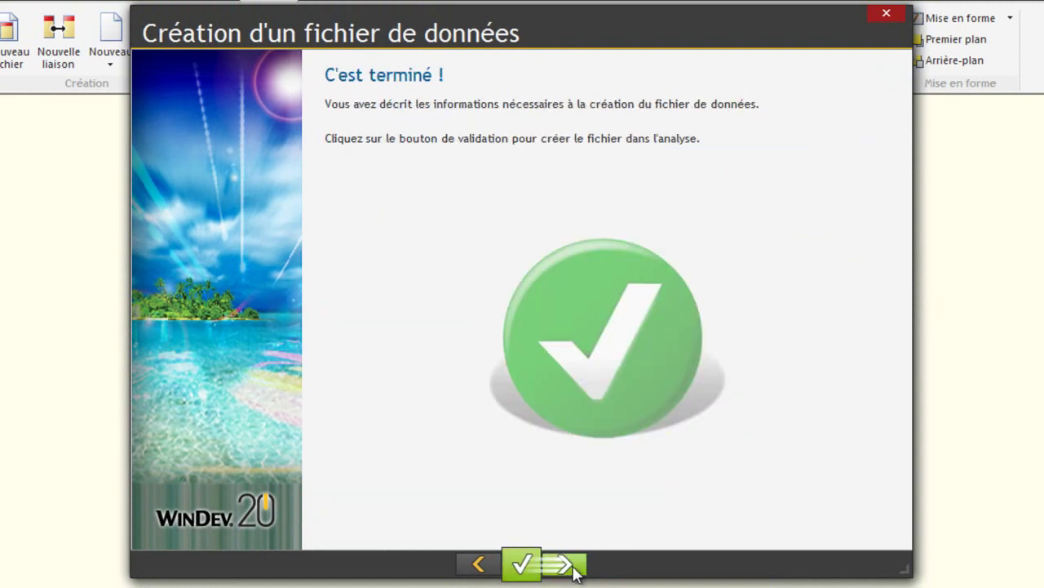
left_click(478, 563)
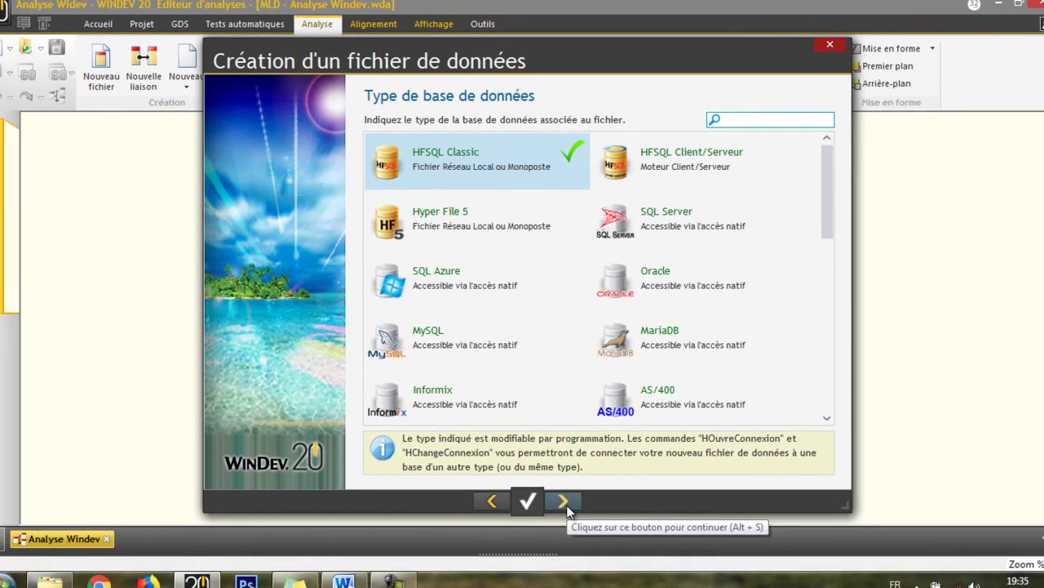
left_click(565, 563)
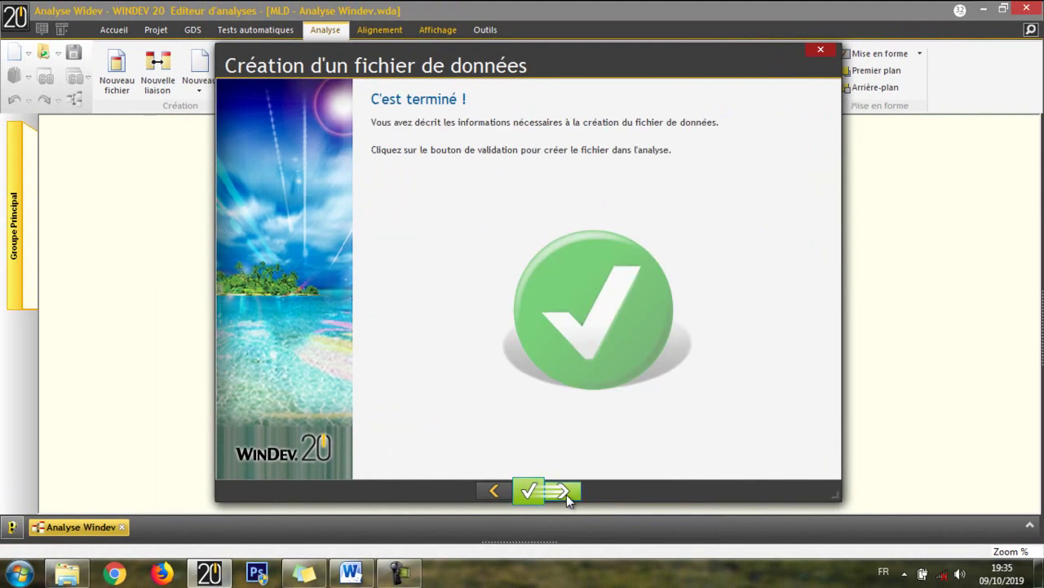
left_click(565, 493)
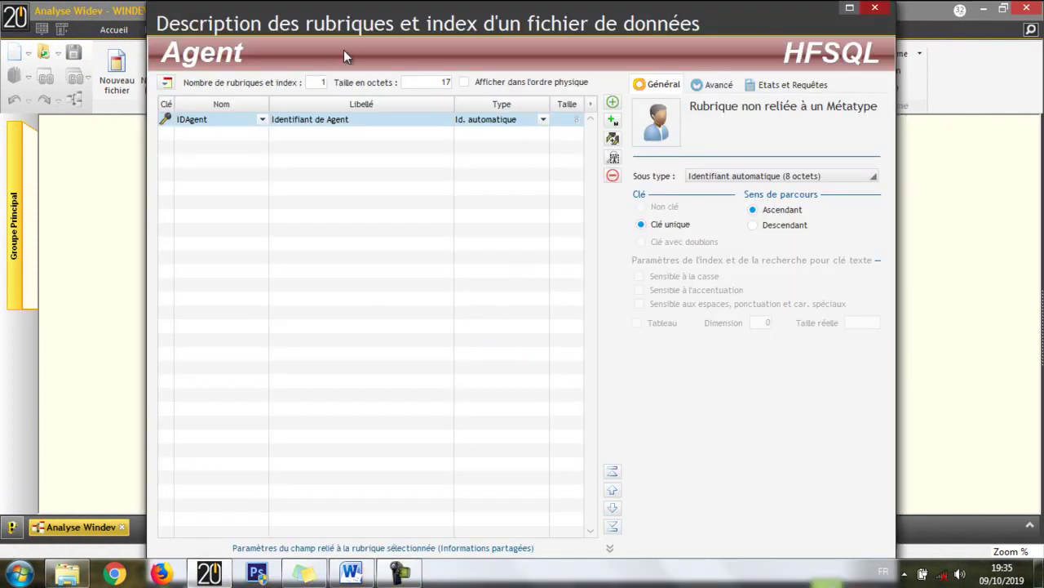
Dismiss the Internet Download Manager warning and reselect Id. automatique as the type of the IDAgent item.
left_click_drag(353, 24, 331, 25)
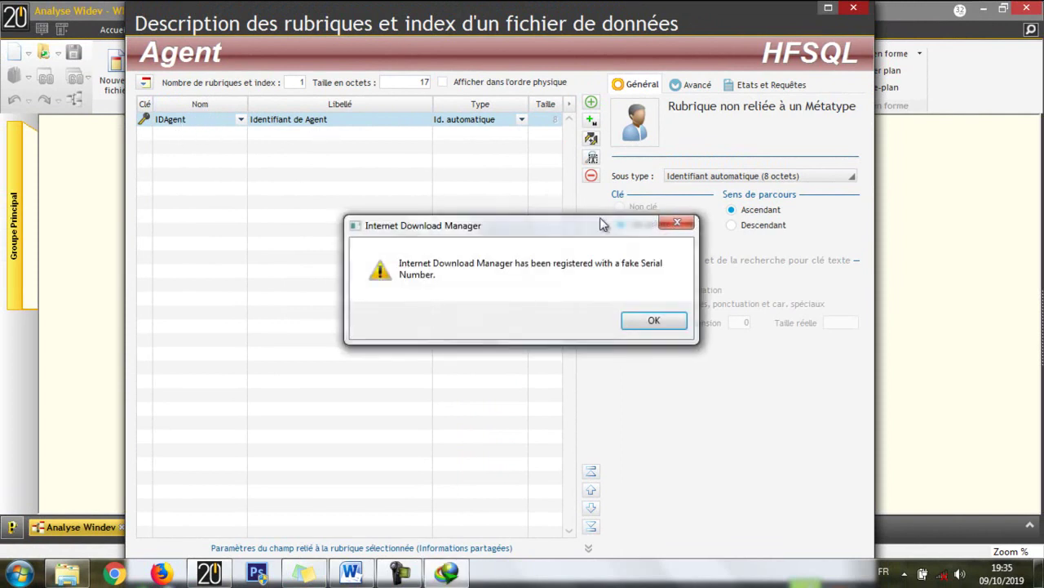
left_click(674, 225)
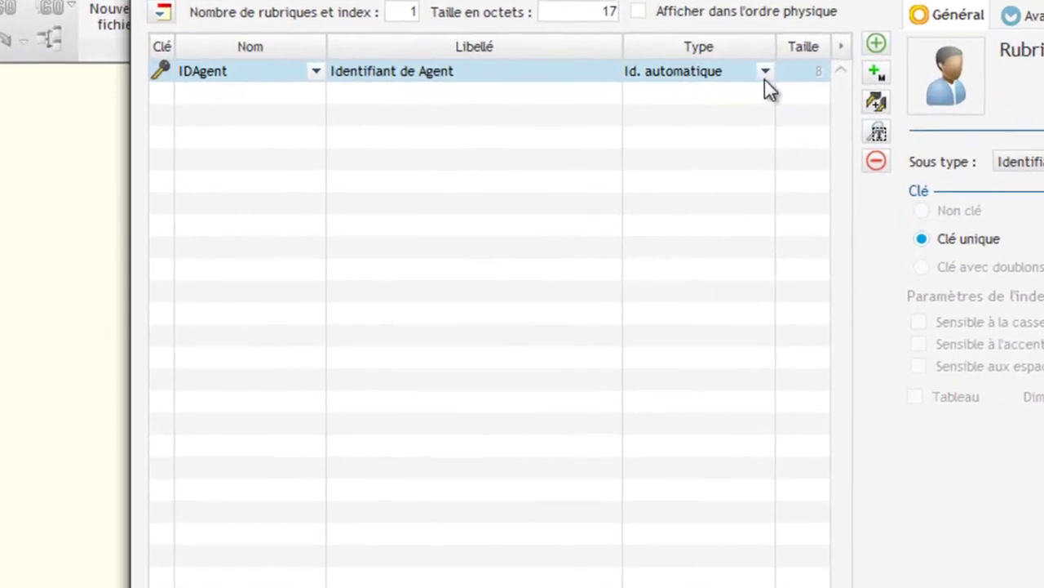
left_click(521, 124)
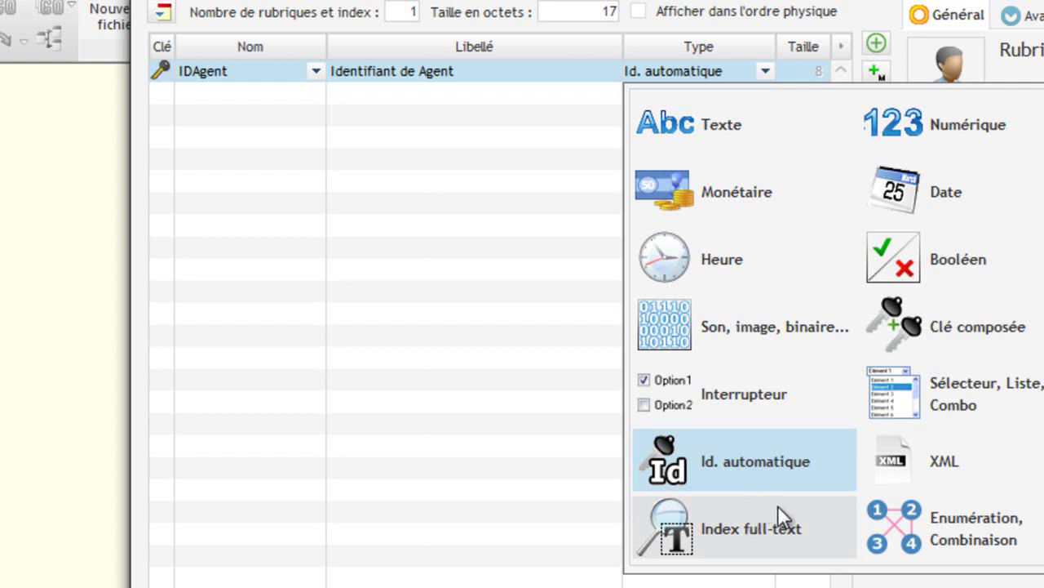
left_click(776, 463)
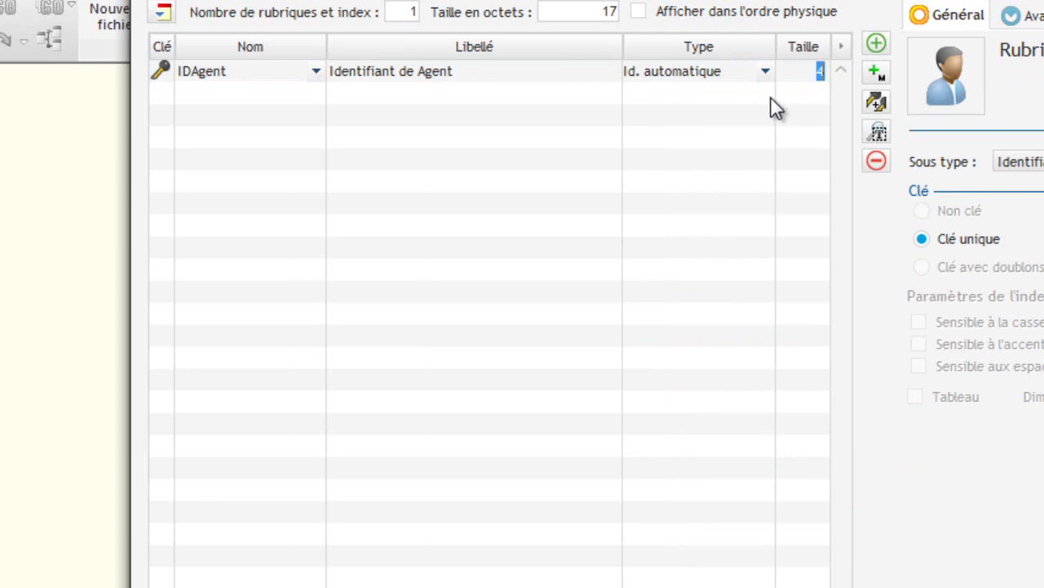
left_click(246, 101)
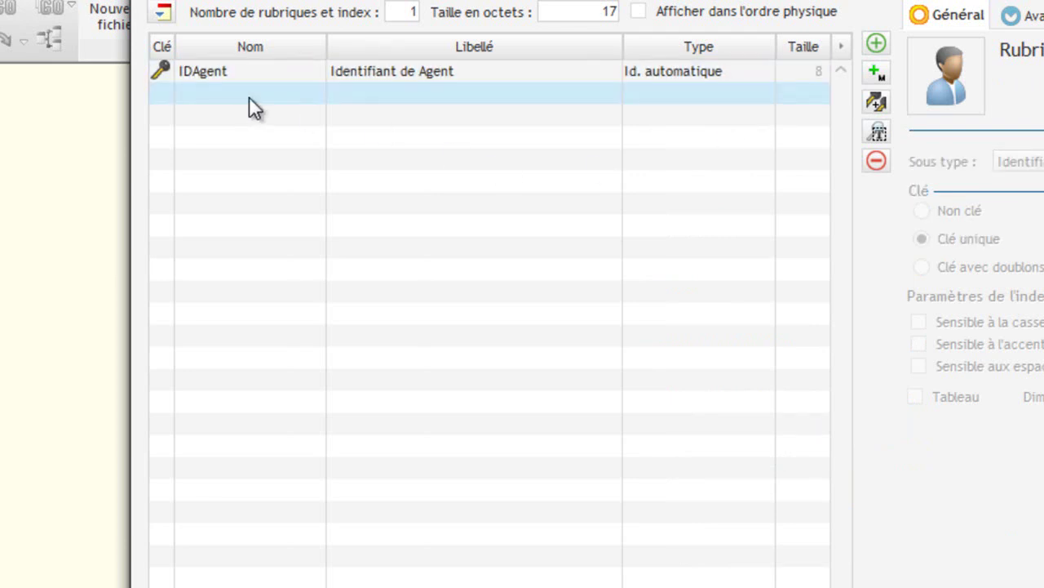
left_click(249, 97)
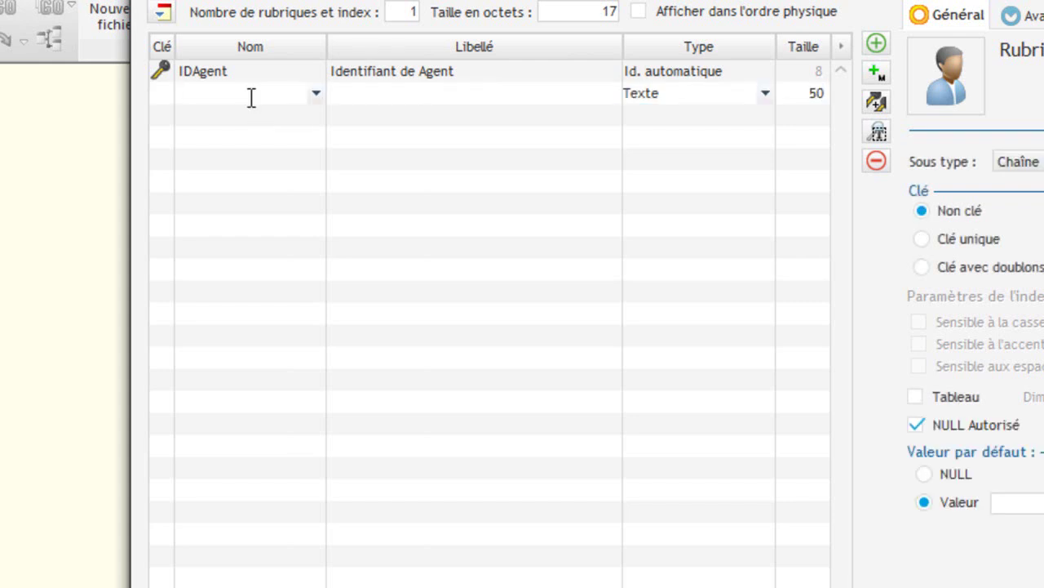
Delete the IDAgent item from the Agent data file and open the first row for a new item.
left_click(244, 71)
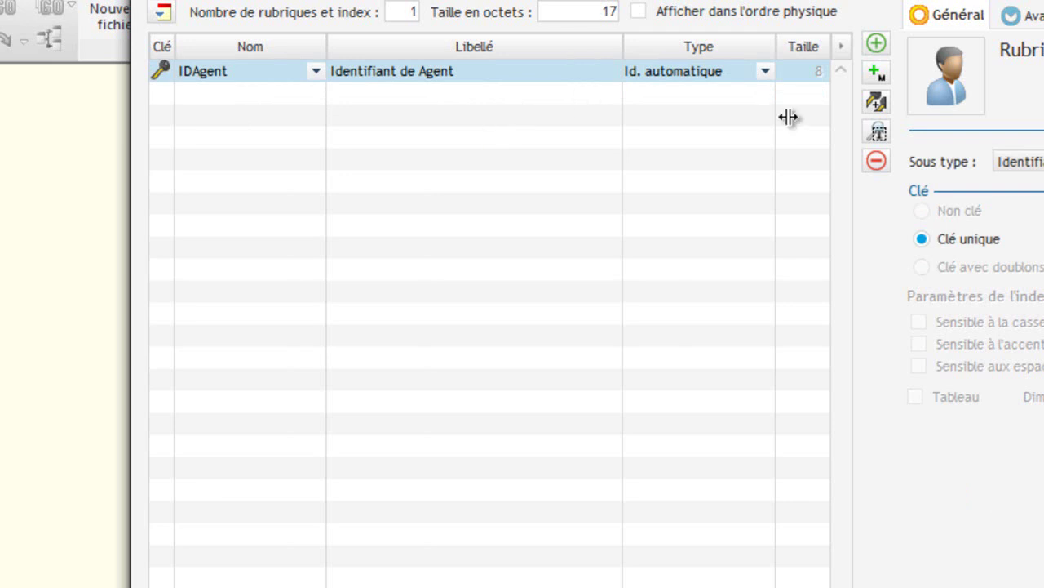
left_click(870, 166)
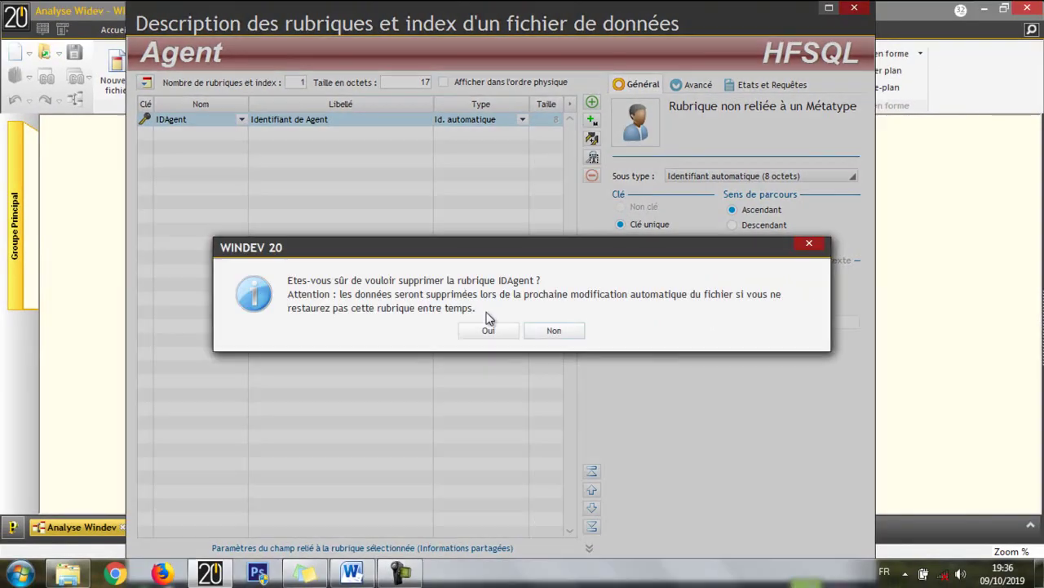
left_click(490, 329)
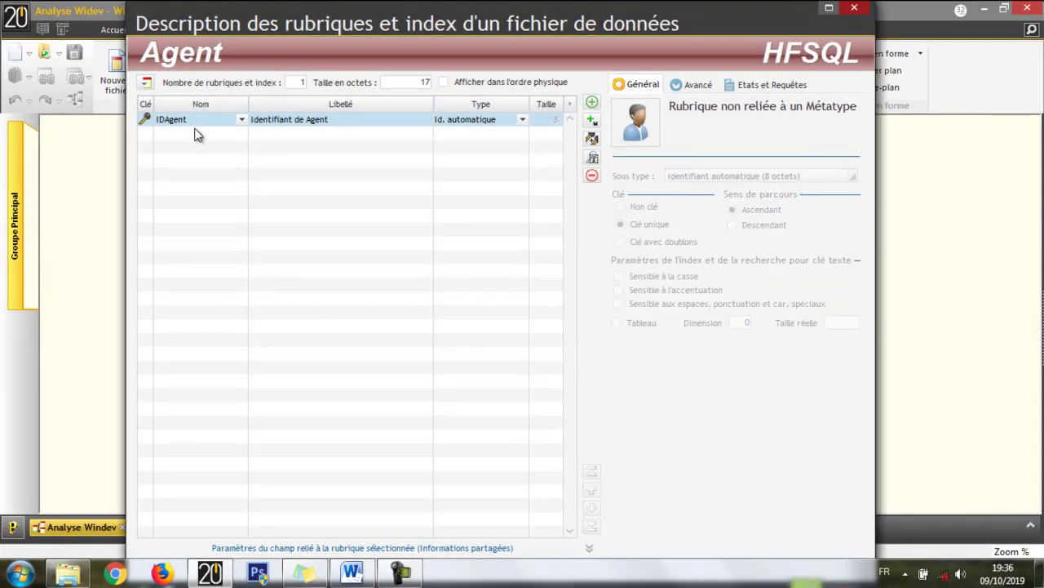
left_click(195, 121)
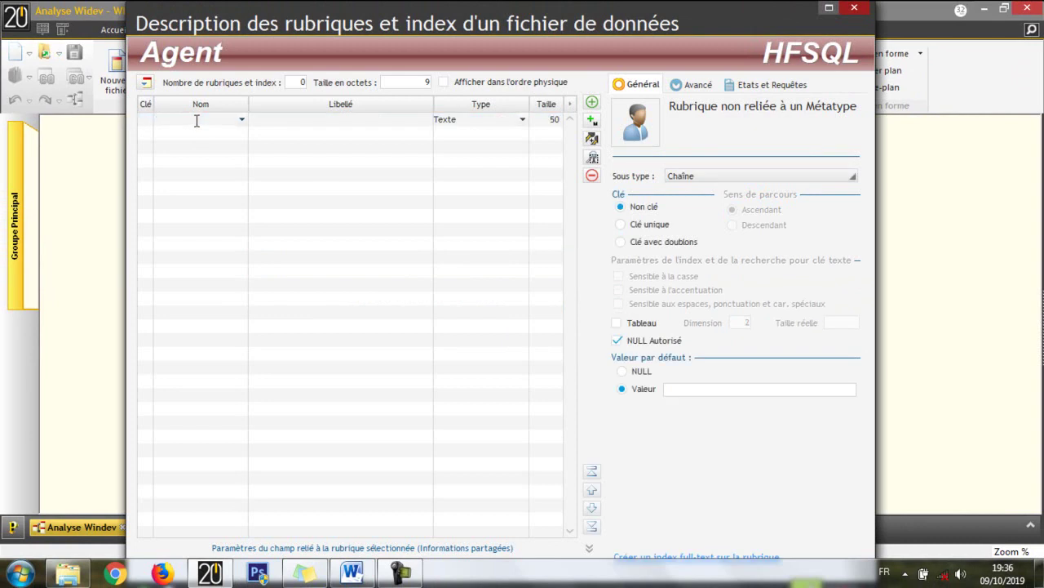
Add a Texte item named Matricule to the Agent data file with a size of 10.
type("Matricule")
key("Return")
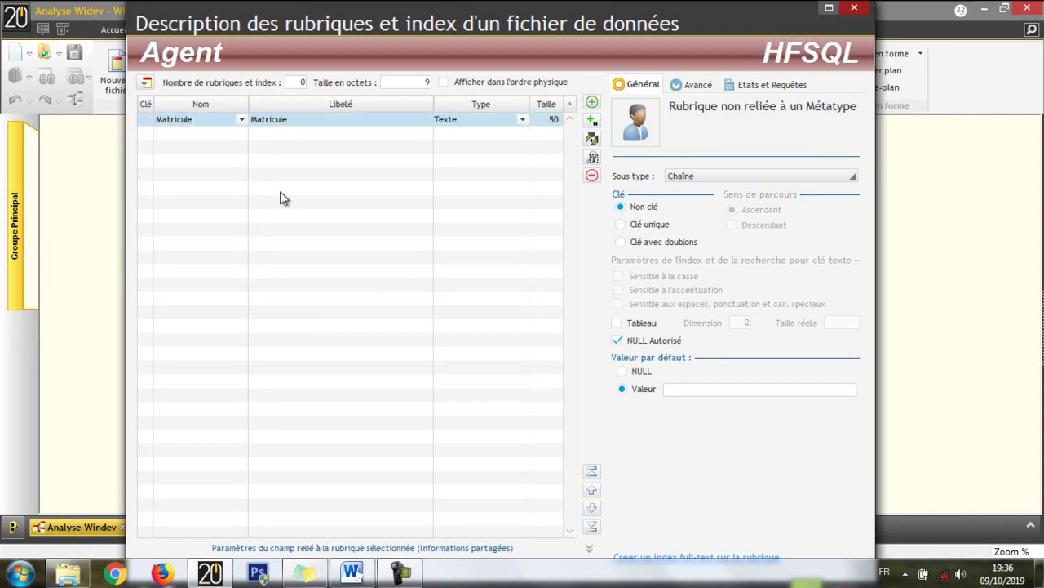
left_click(553, 122)
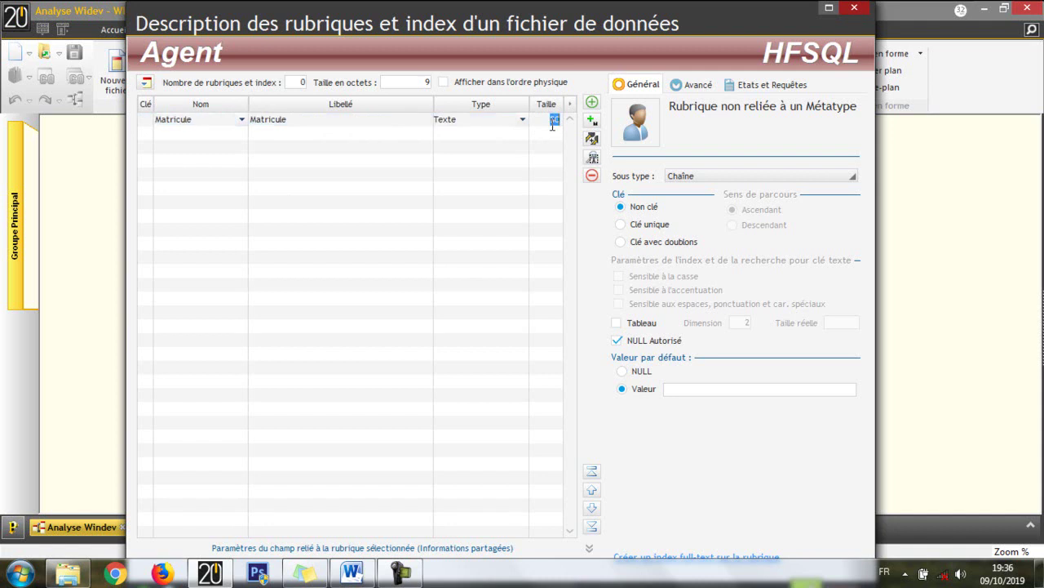
type("10")
key("Return")
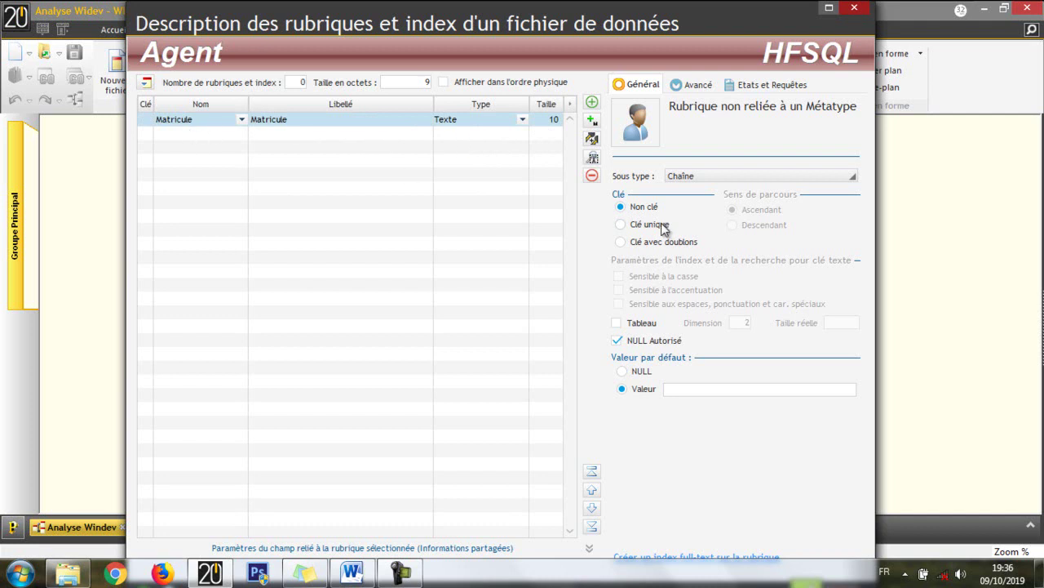
Add the Texte items Nom and Prenom below Matricule, keeping the default size of 50.
left_click(216, 134)
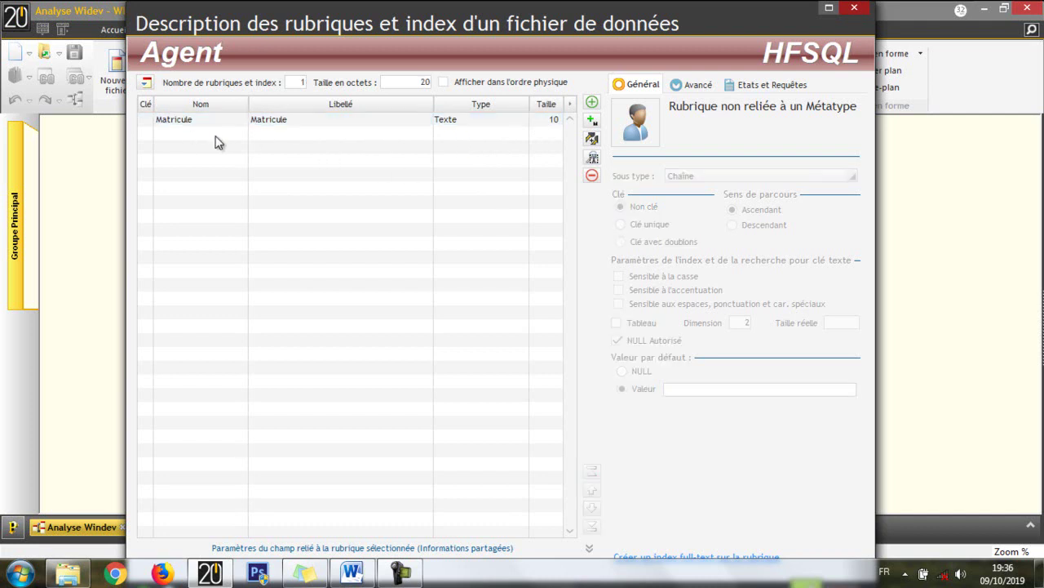
type("Nom")
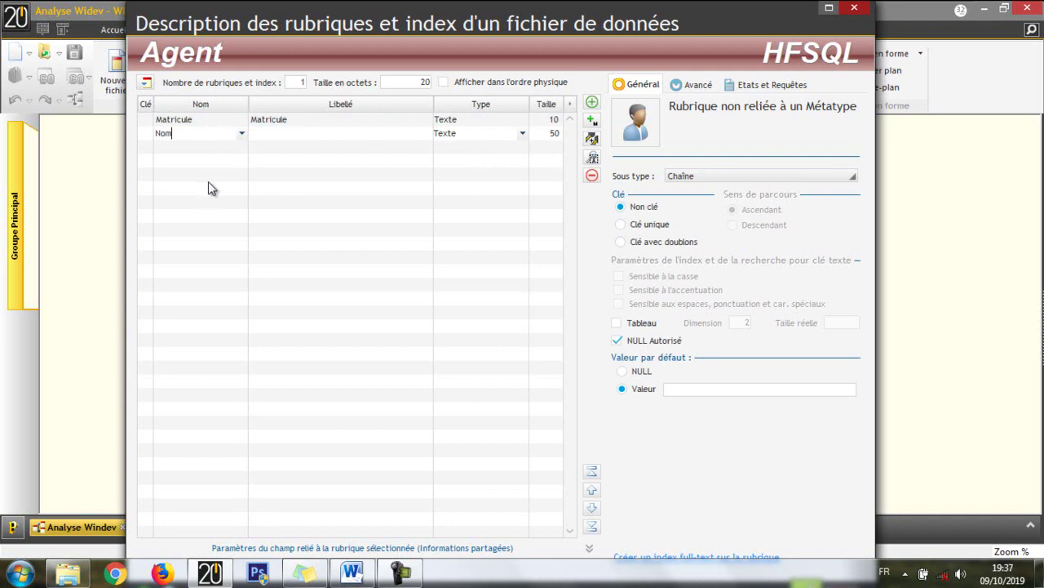
key("Return")
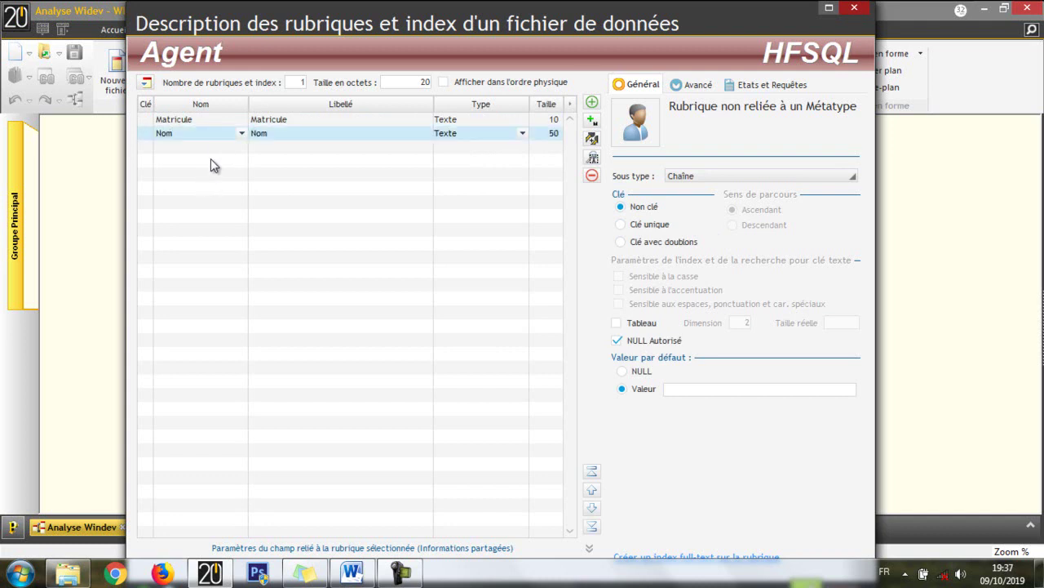
left_click(197, 145)
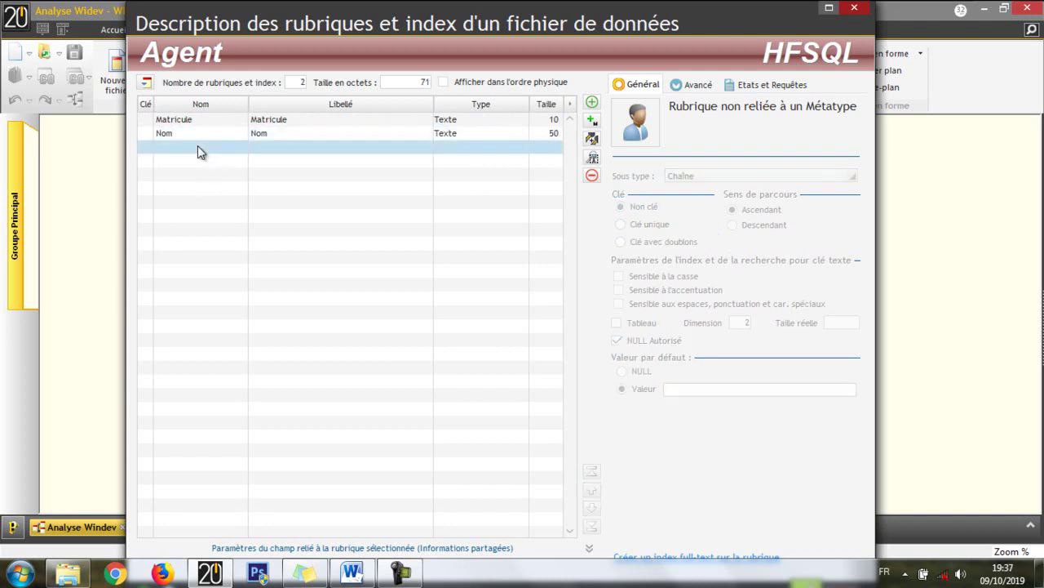
type("Postnom")
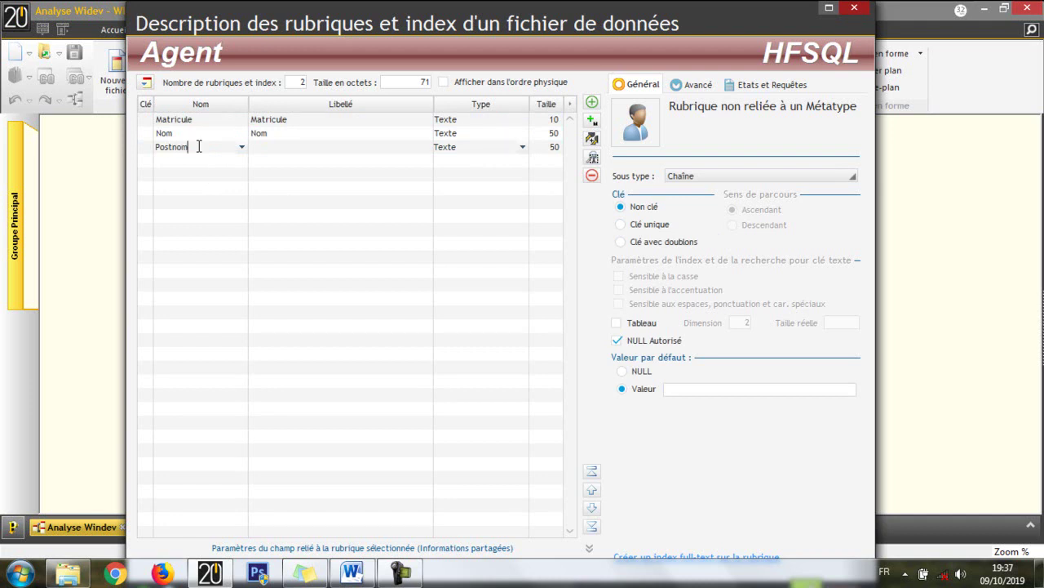
left_click_drag(199, 147, 51, 137)
type("Prenom")
left_click(302, 290)
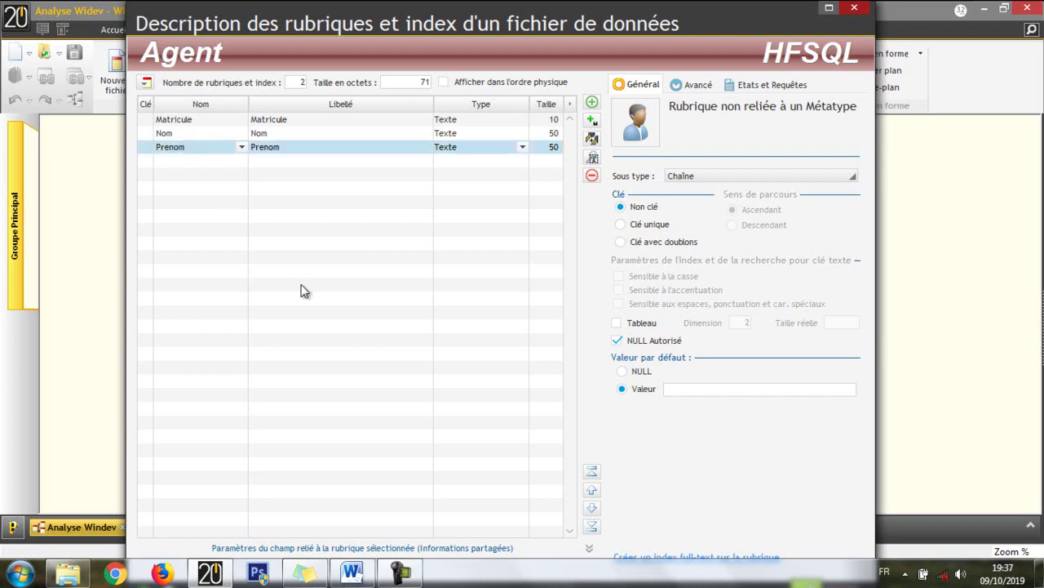
Add the Texte items Sexe and Telephone below Prenom.
left_click(185, 159)
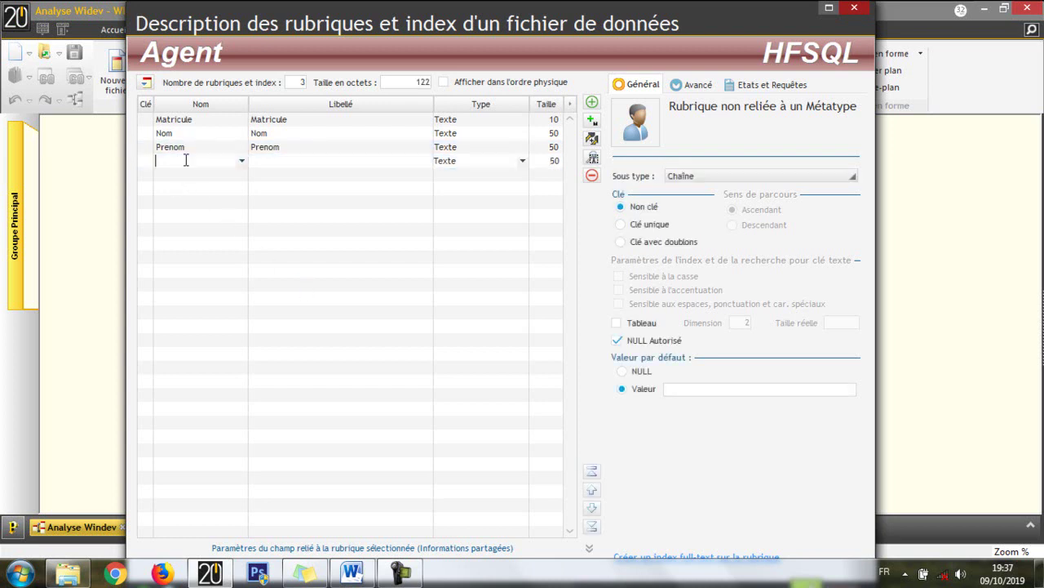
type("Sexe")
key("Return")
left_click(186, 174)
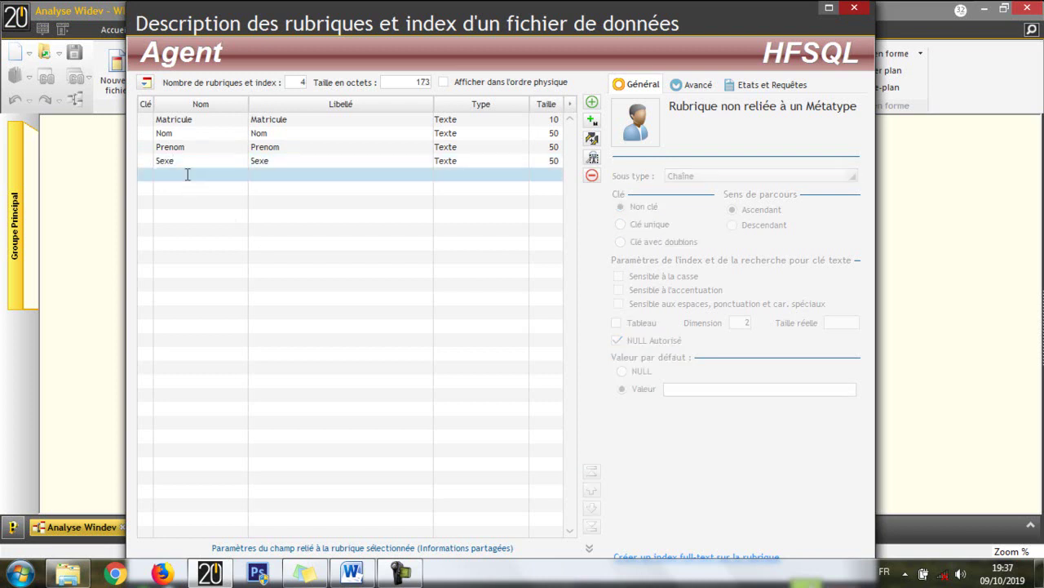
type("Tele")
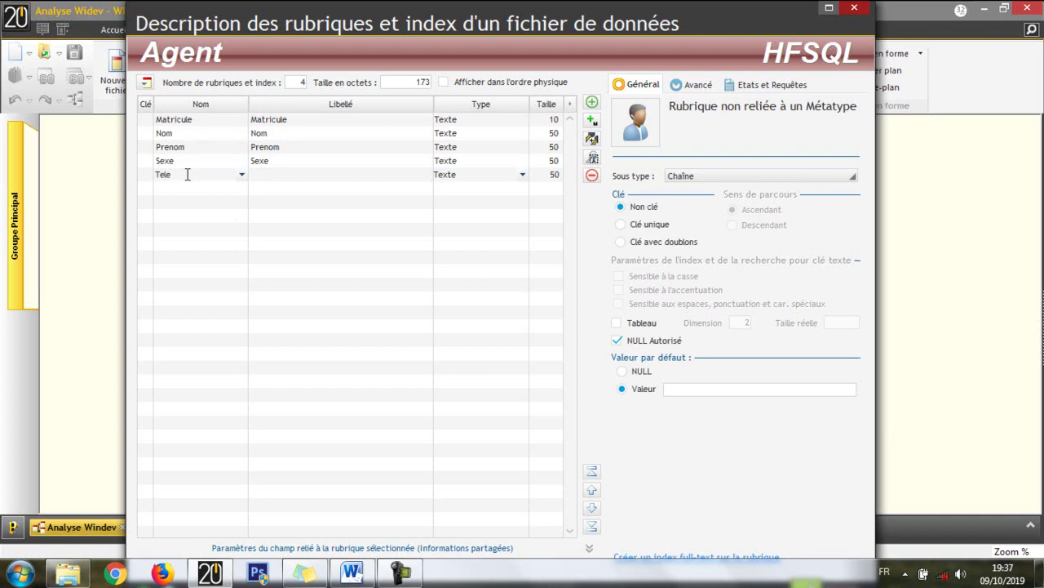
type("phone")
Add the Texte items Email and Photo below Telephone.
left_click(186, 188)
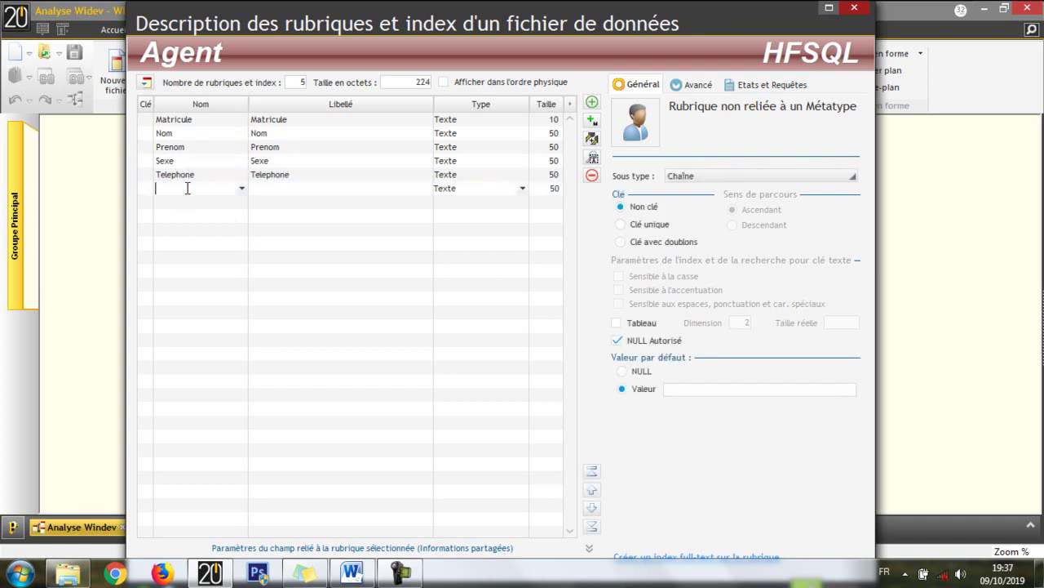
type("Email")
key("Return")
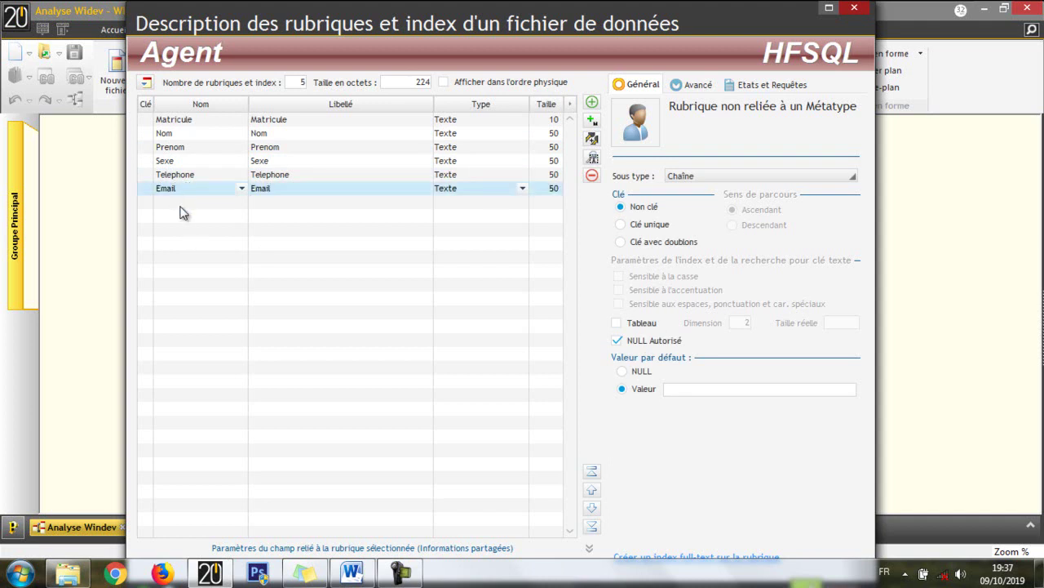
left_click(182, 205)
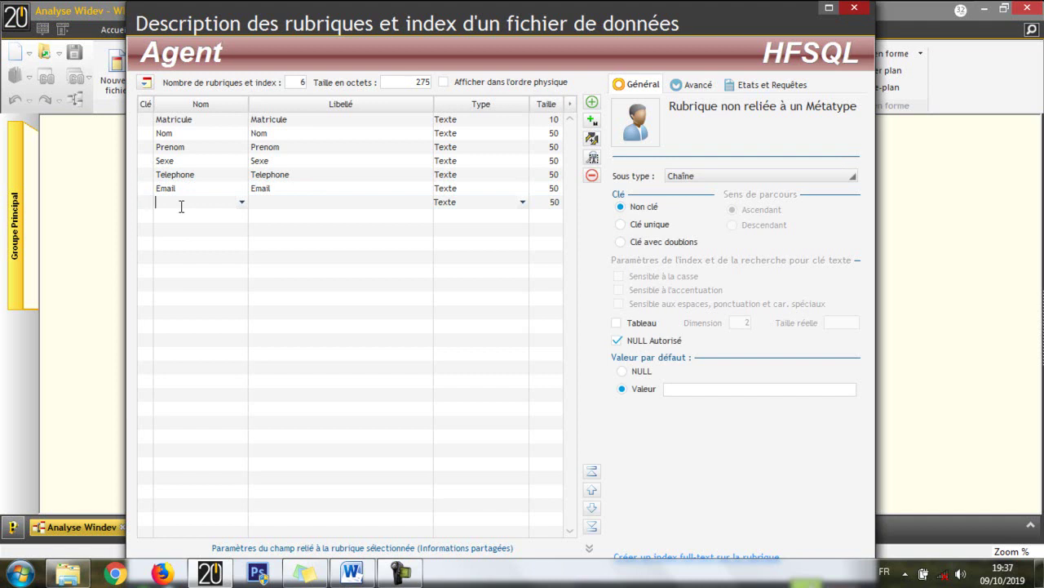
type("Photo")
key("Return")
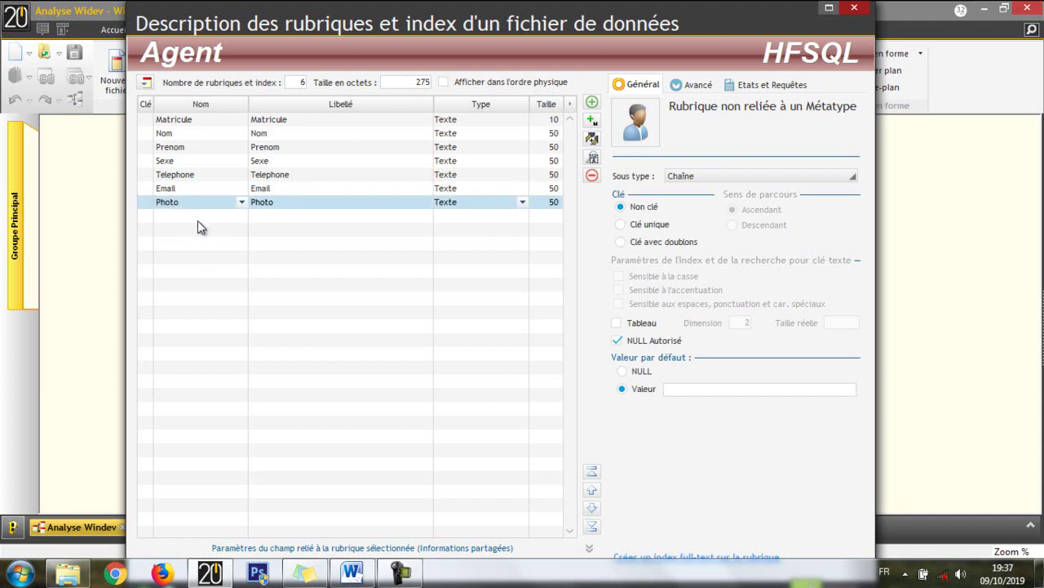
Add a Texte item named AdressePhysique below Photo.
left_click(196, 216)
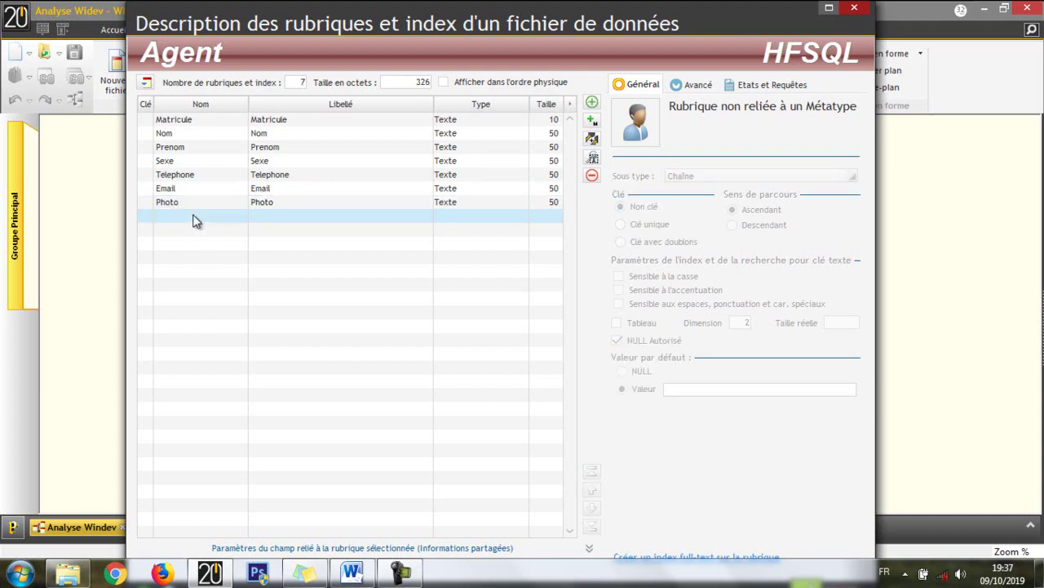
left_click(194, 215)
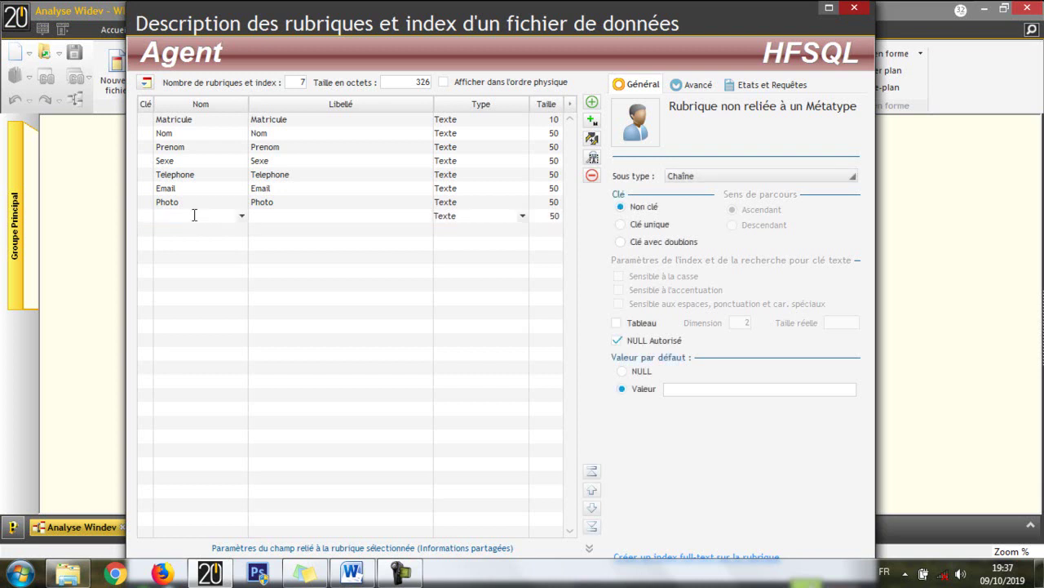
type("AdressePhysique")
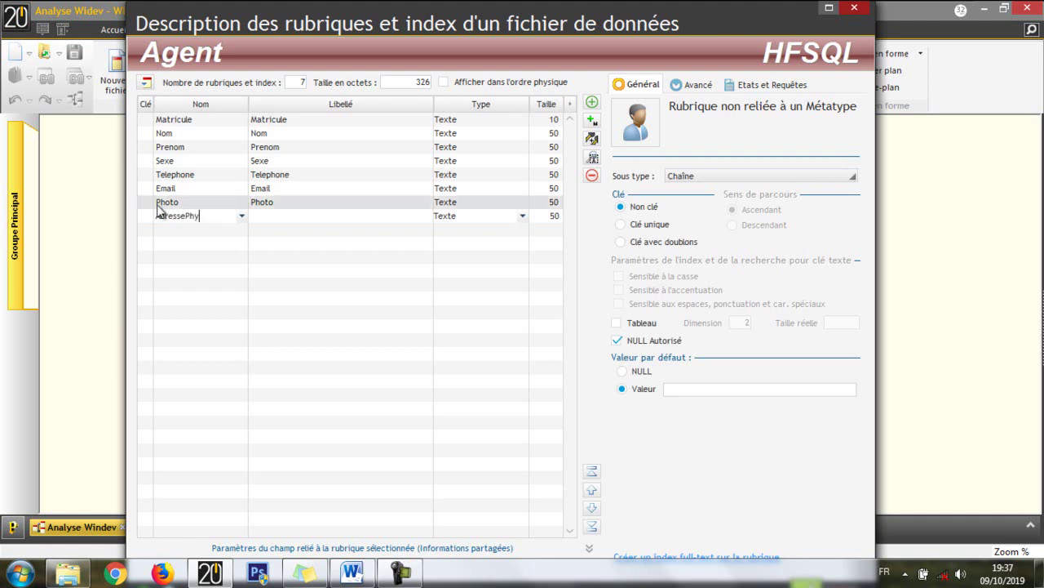
key("Return")
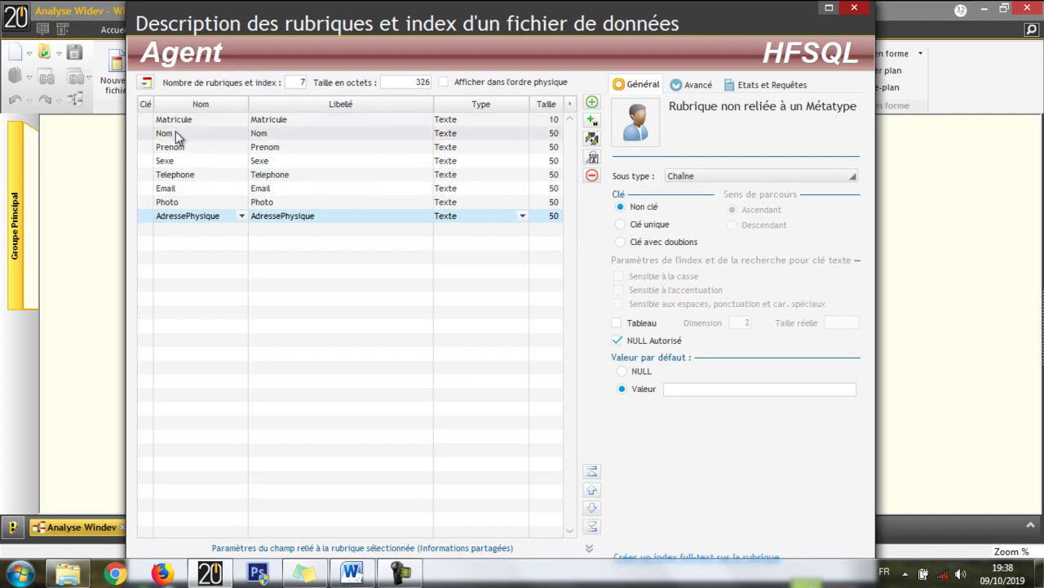
Examine the item types available for Nom and keep its type as Texte.
left_click(487, 135)
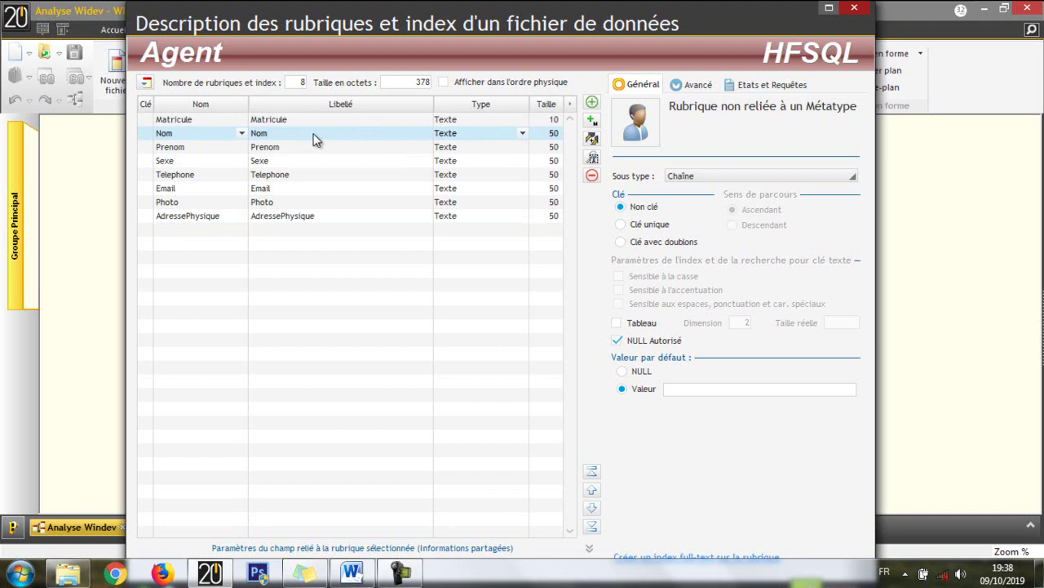
left_click(522, 133)
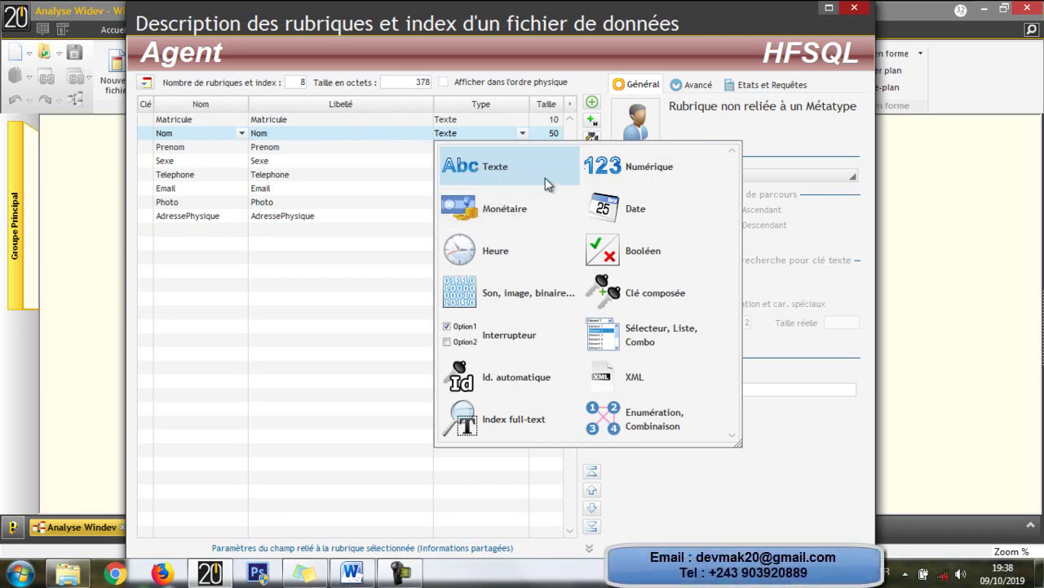
left_click(479, 166)
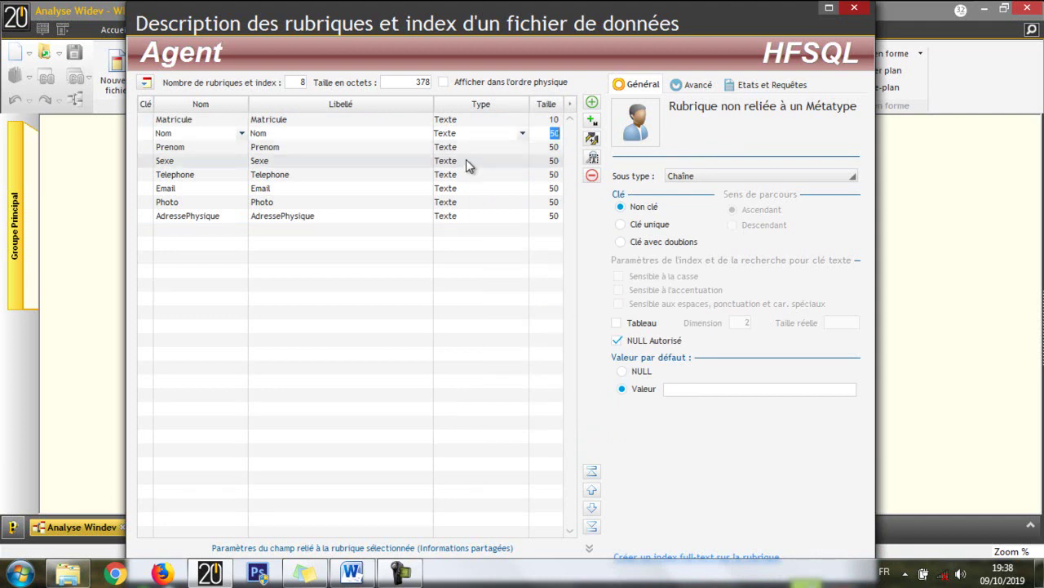
left_click(523, 134)
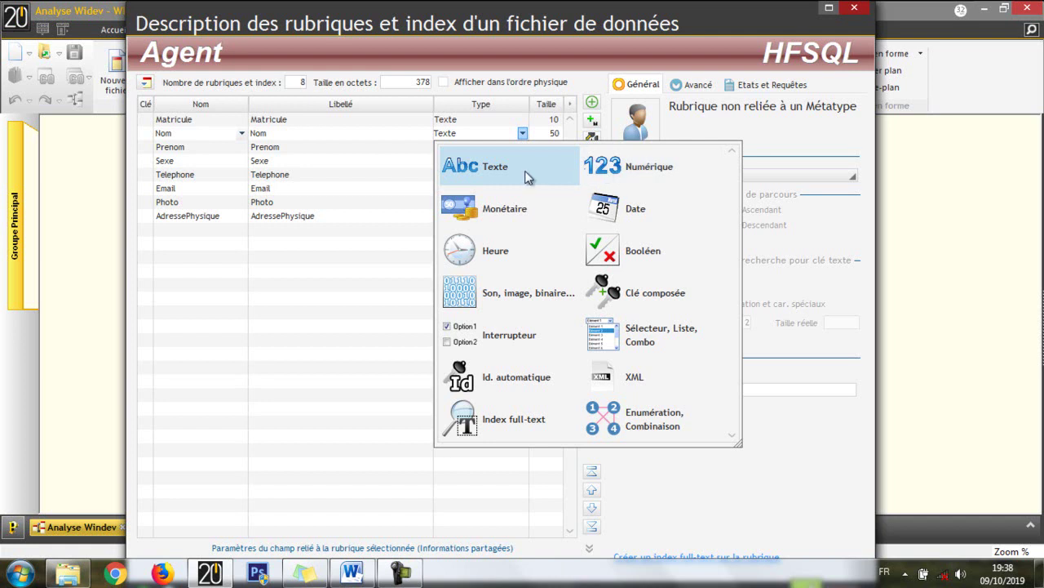
left_click(341, 244)
Add an item named SalaireBrut below AdressePhysique and set its caption to "Salaire brut".
left_click(196, 233)
type("Montant")
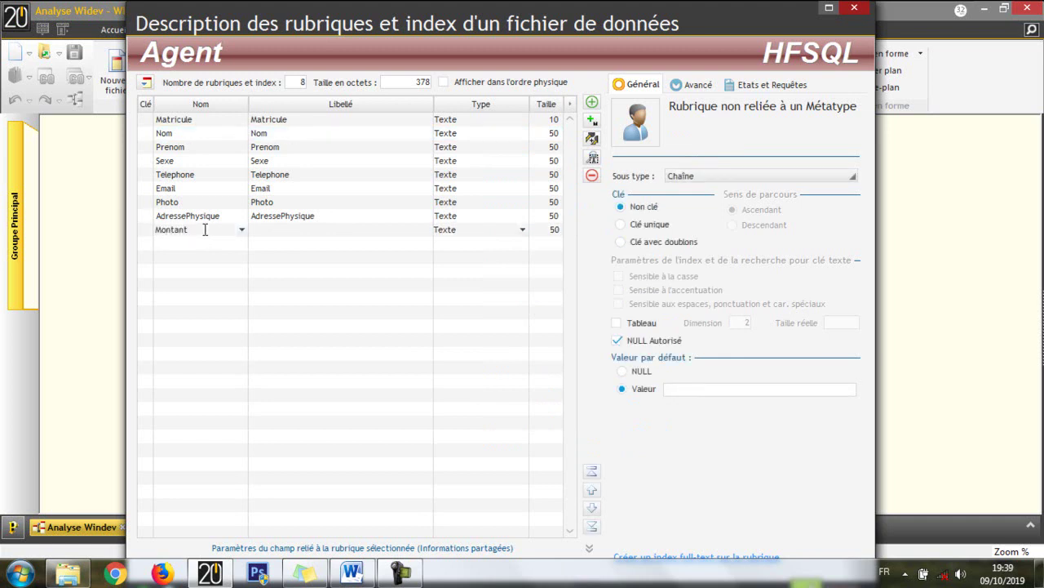
key("Return")
left_click(201, 234)
double_click(210, 230)
type("SalaireBrut")
left_click(317, 231)
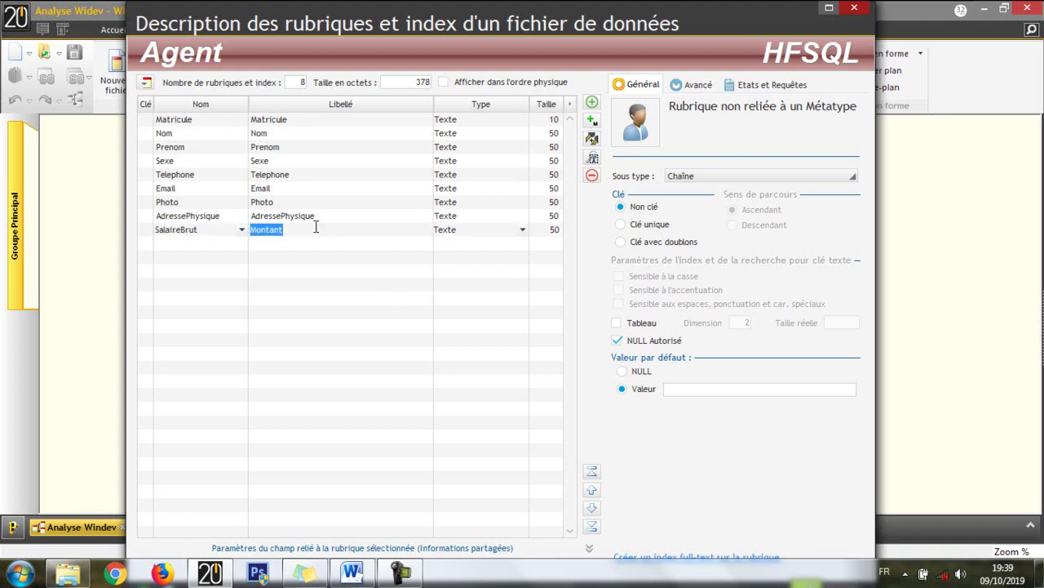
type("Salaire brut")
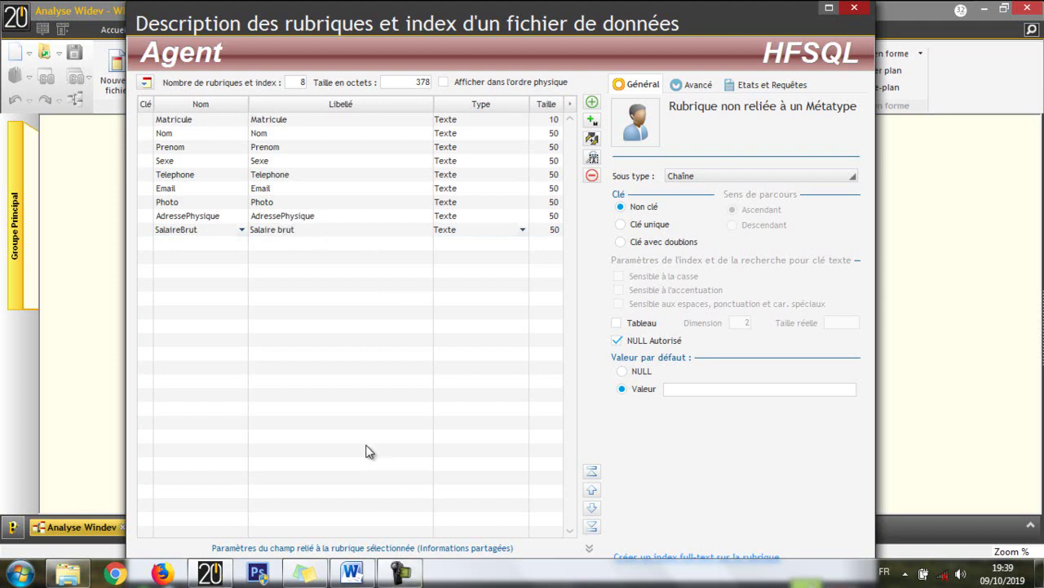
key("Return")
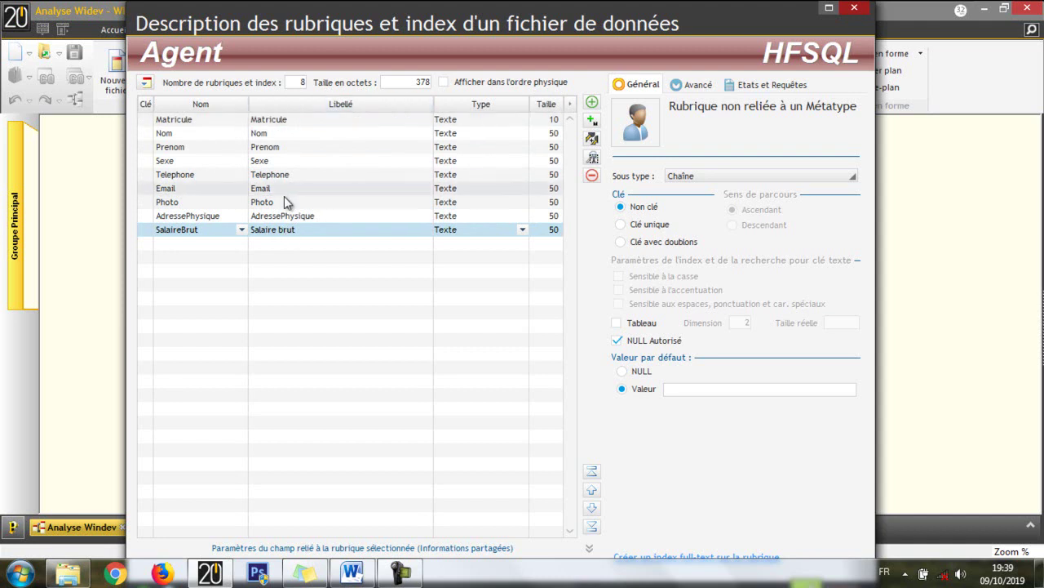
Change the caption of the Prenom item to "Prénom", leaving its name unaccented.
left_click(262, 135)
left_click(264, 150)
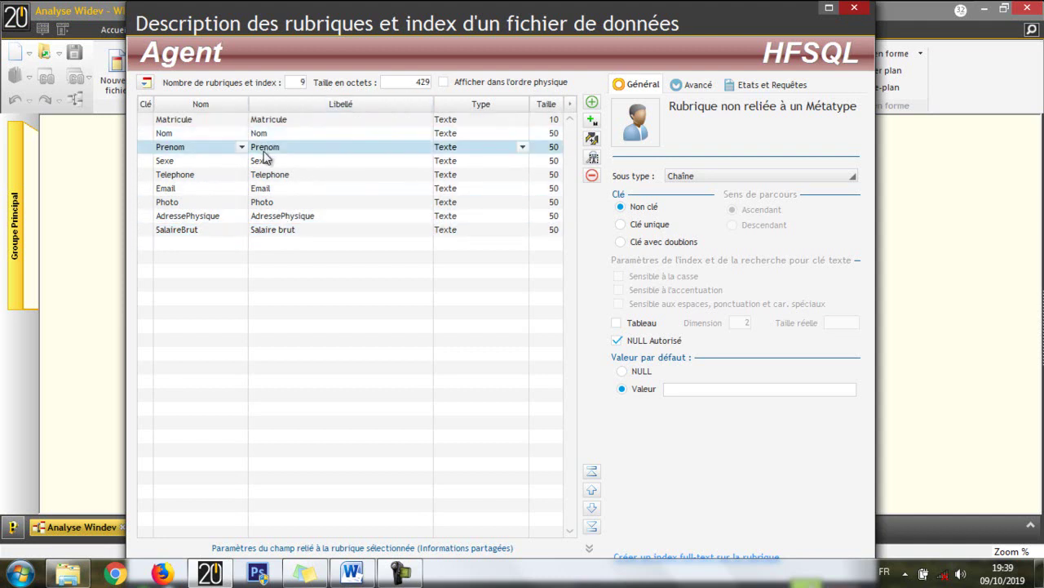
left_click(264, 151)
left_click(263, 149)
key("Return")
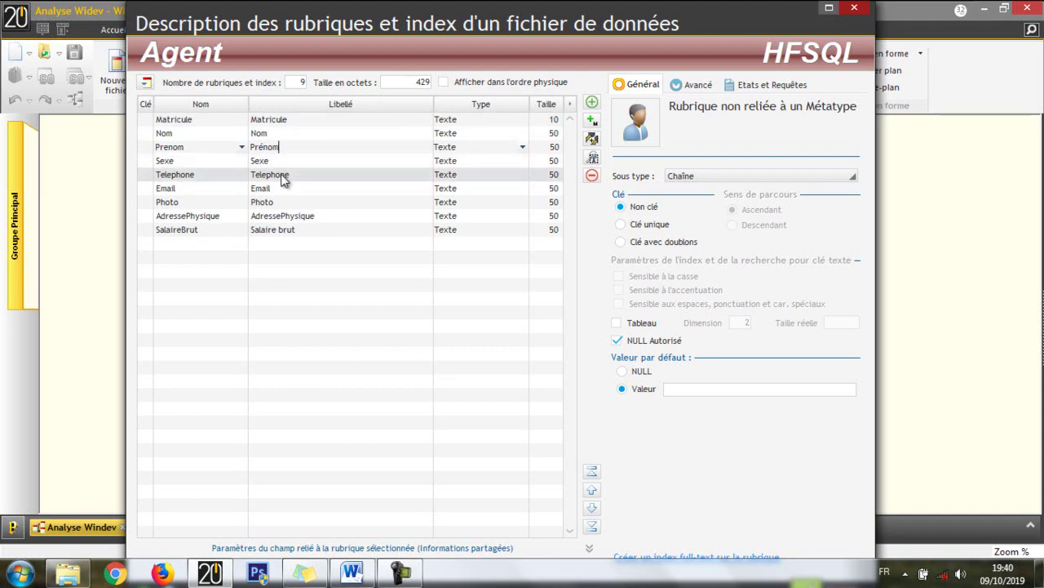
left_click(280, 165)
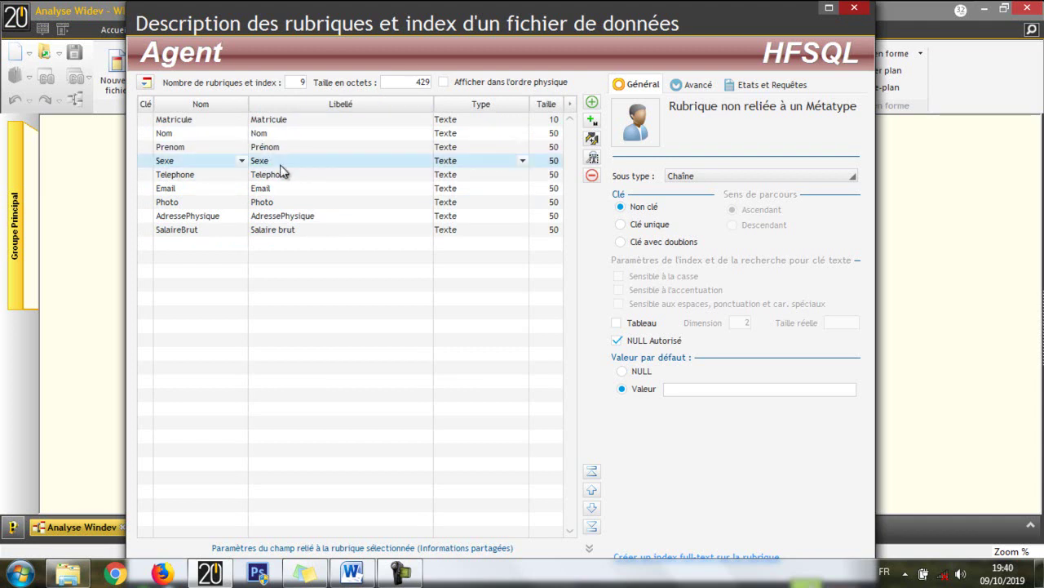
Change the caption of the Telephone item to "Téléphone", leaving its name unaccented.
left_click(266, 148)
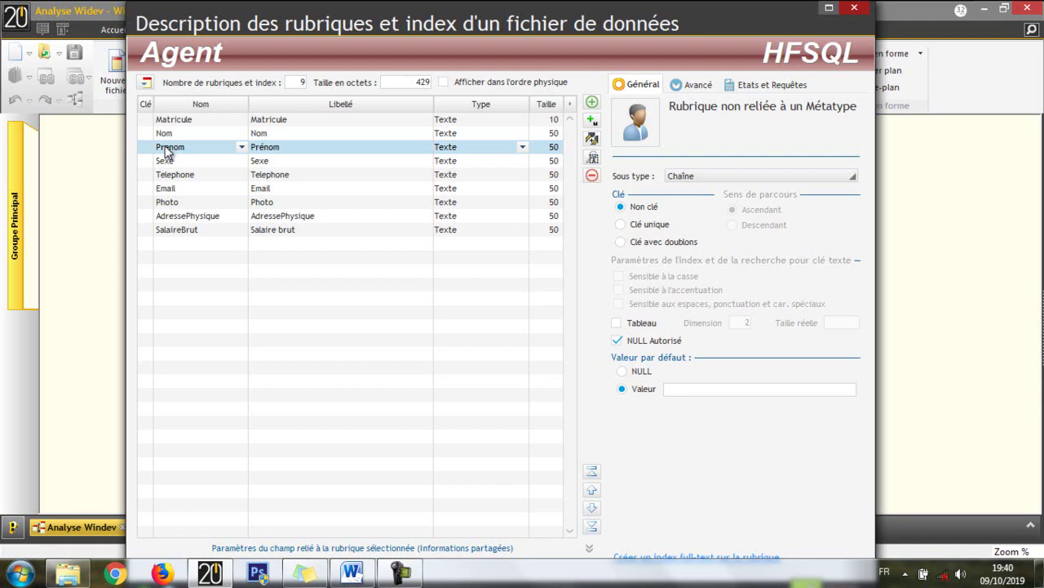
left_click(266, 165)
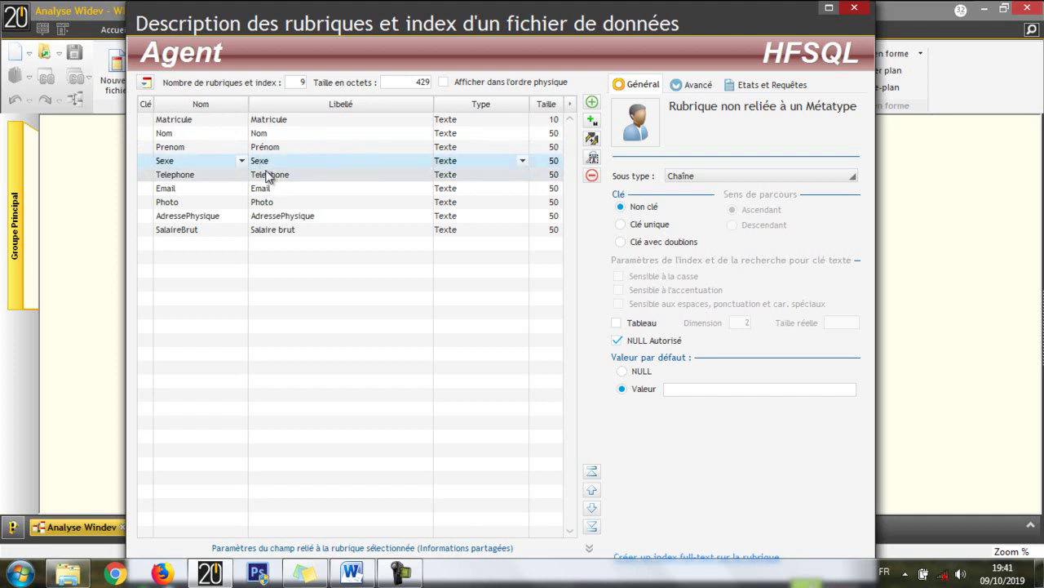
left_click(265, 181)
left_click(265, 181)
left_click(263, 181)
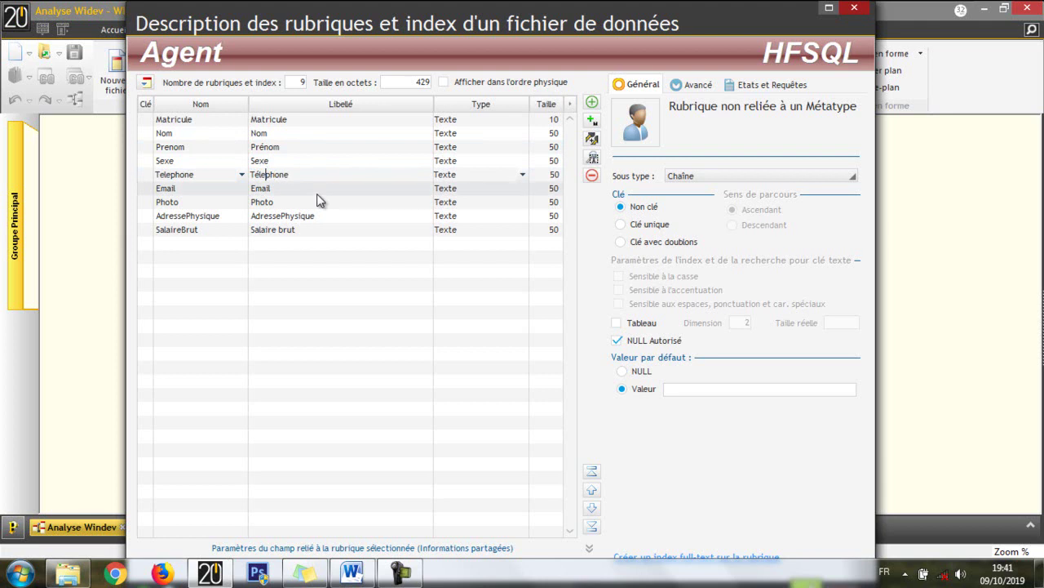
key("BackSpace")
type("é")
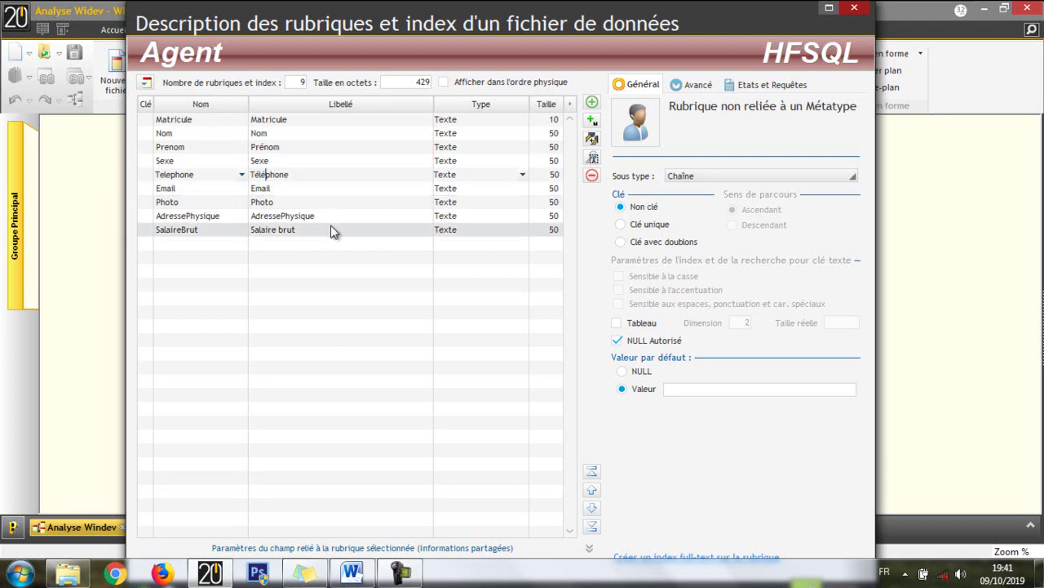
Replace the remaining unaccented second "e" in the Telephone item's caption with "é".
key("Delete")
type("é")
left_click(284, 201)
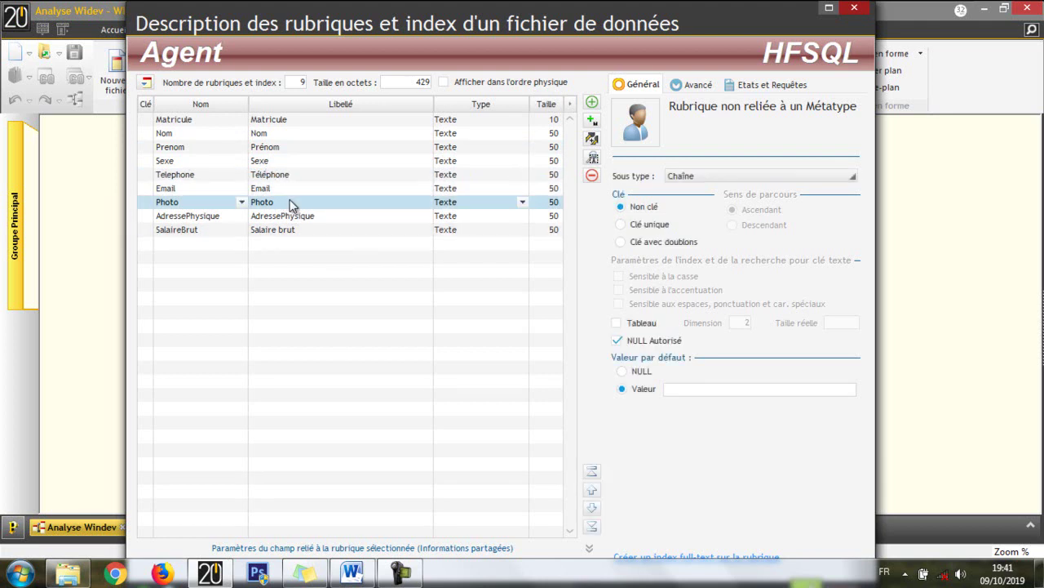
Keep the Photo item's type as Texte and set its size to 250.
left_click(523, 203)
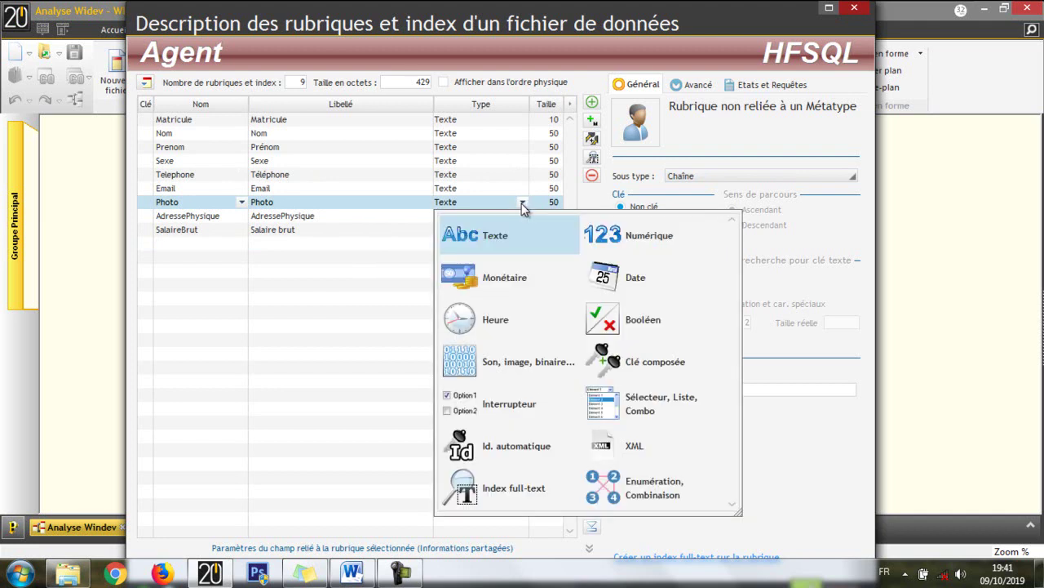
left_click(506, 229)
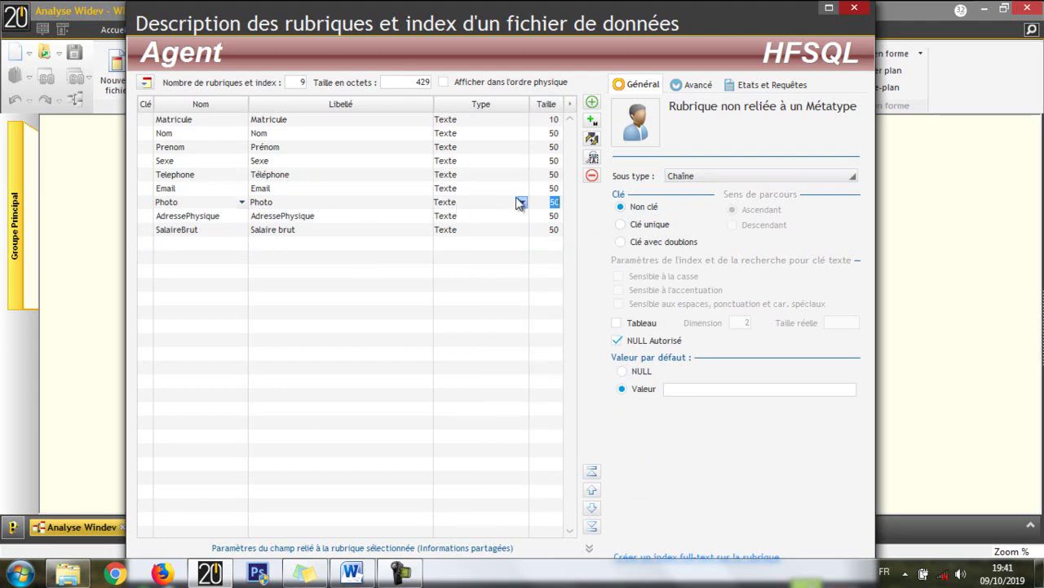
type("250")
left_click(538, 272)
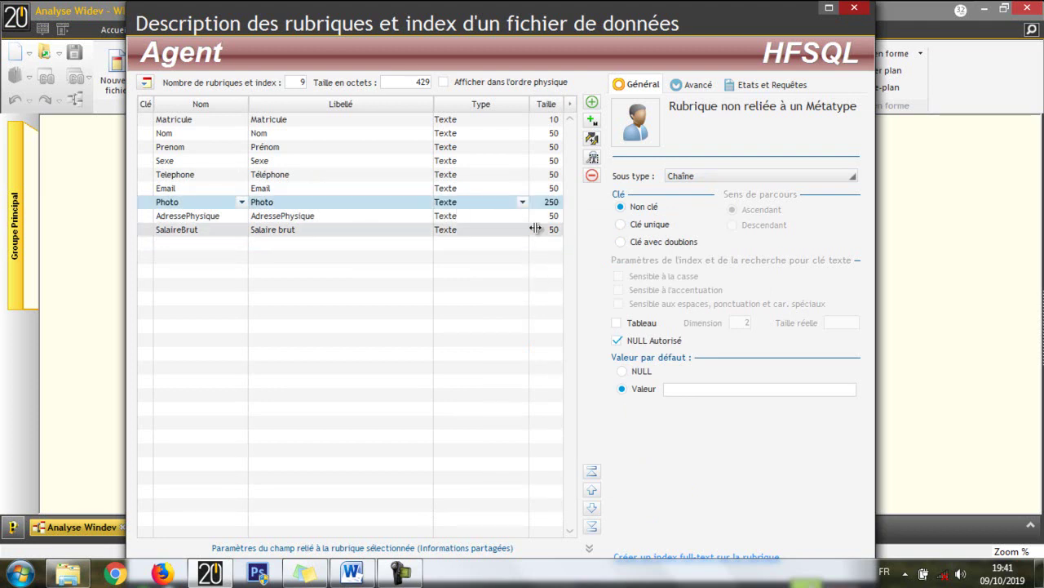
Change the Photo item's type to "Son, image, binaire..." and display its settings.
left_click(524, 202)
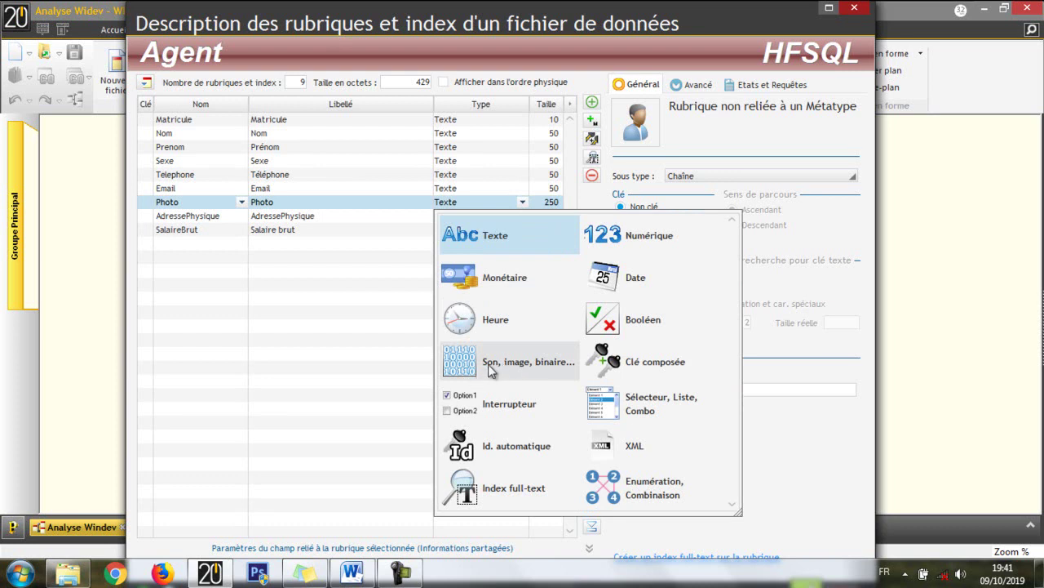
left_click(555, 360)
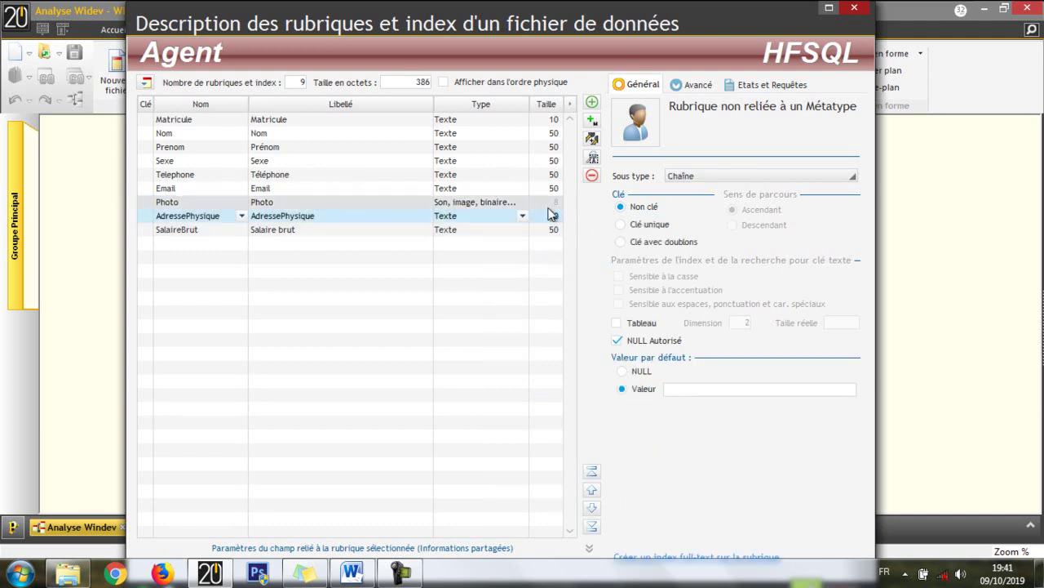
key("Up")
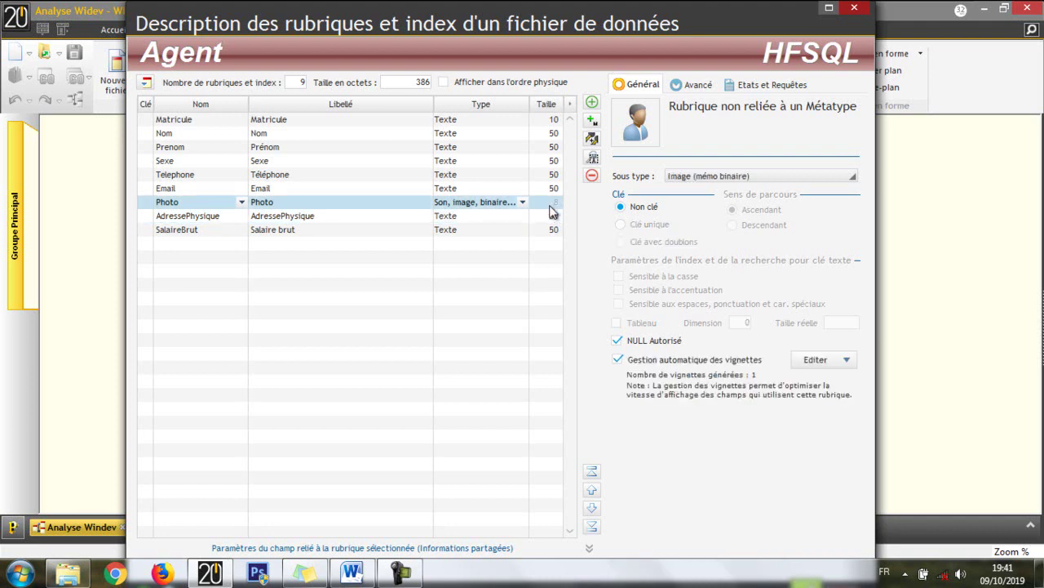
Set the size of the AdressePhysique item to 150.
left_click(461, 219)
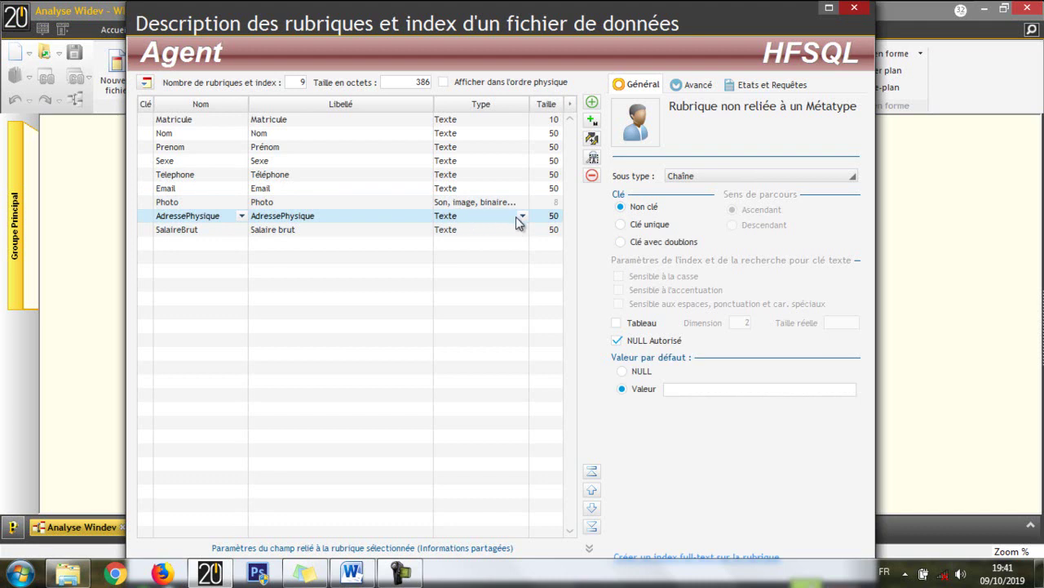
left_click(552, 215)
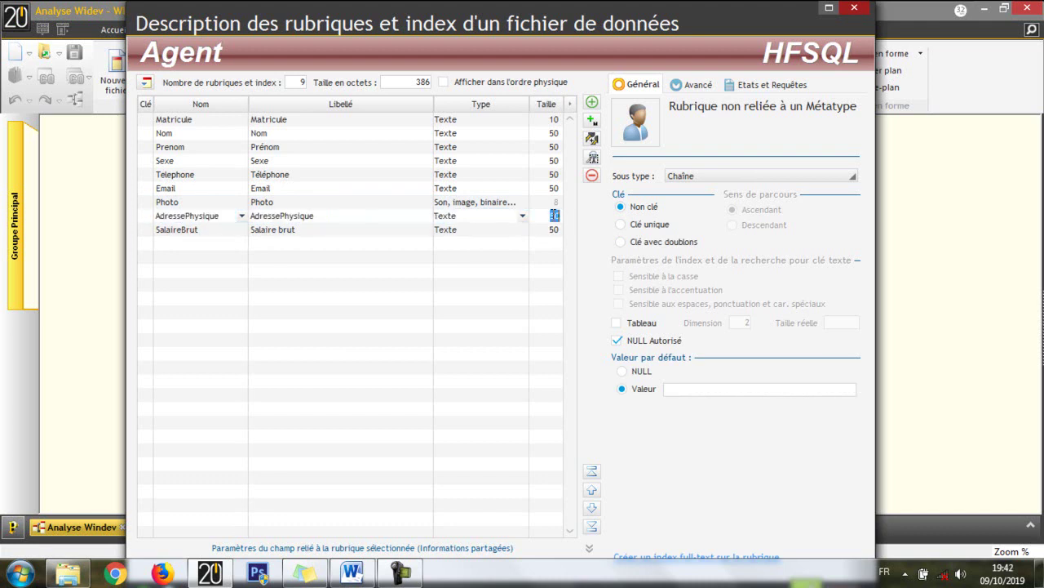
key("BackSpace")
key("Return")
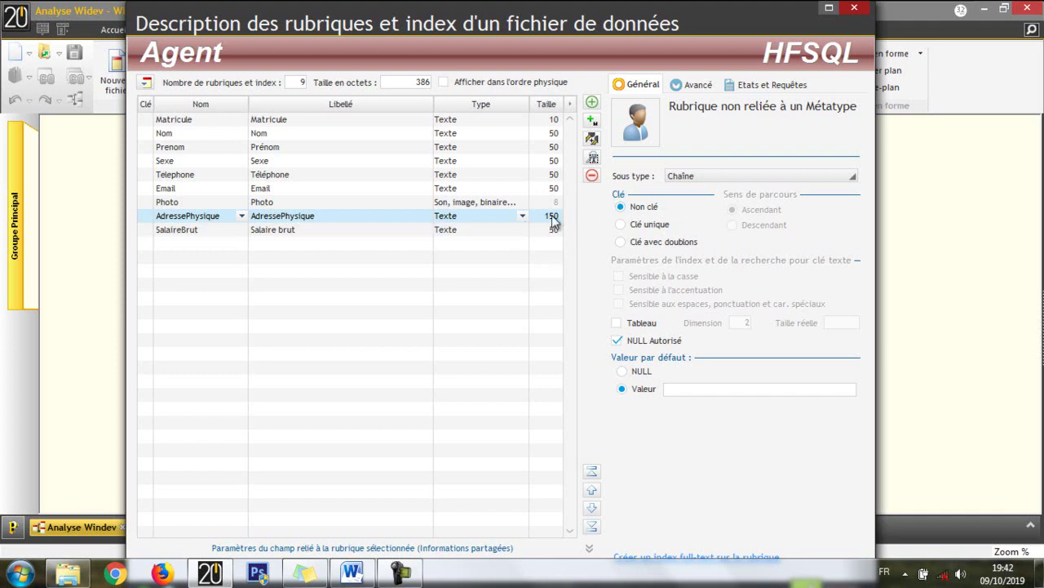
Set the sub-type of the AdressePhysique item to Mémo texte.
left_click(701, 177)
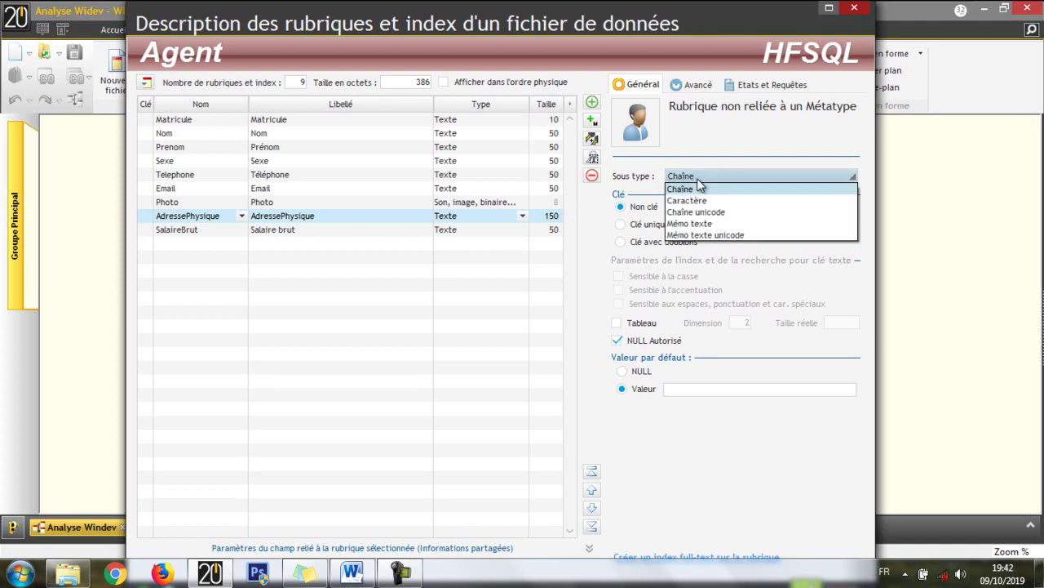
left_click(684, 224)
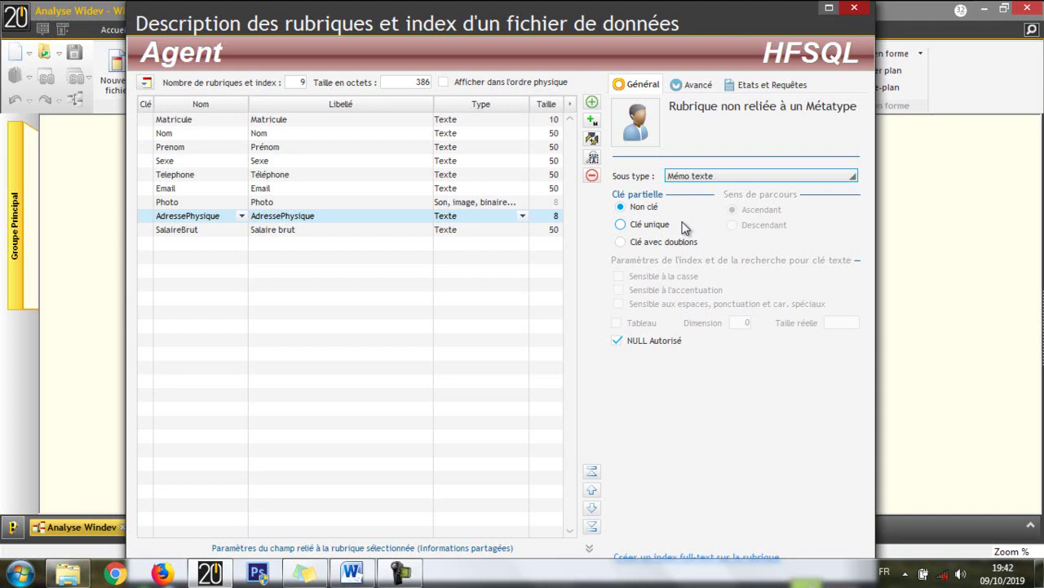
left_click(555, 203)
Set the size of the Email item to 250.
left_click(553, 188)
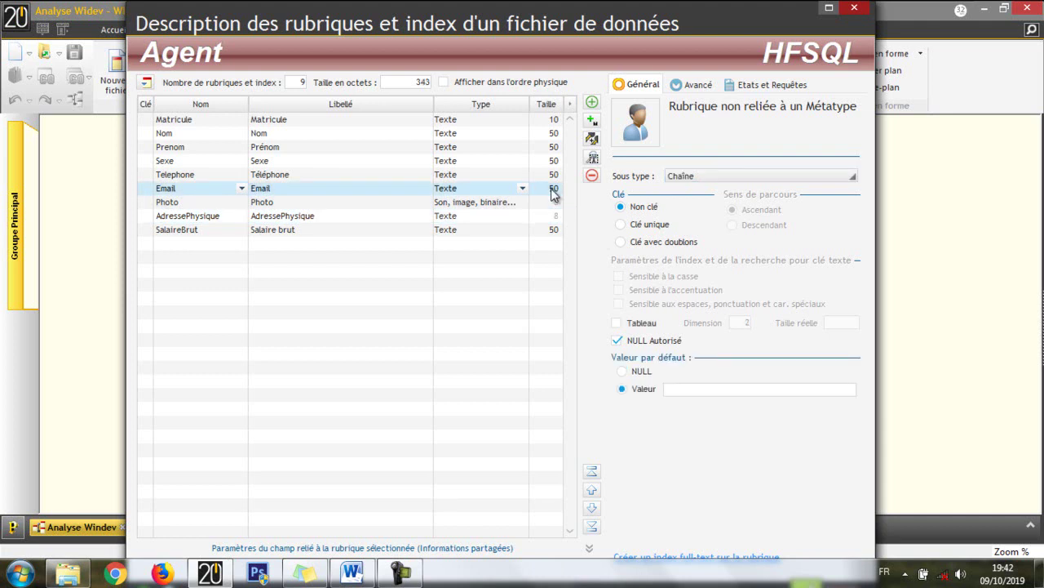
left_click(553, 189)
left_click(553, 189)
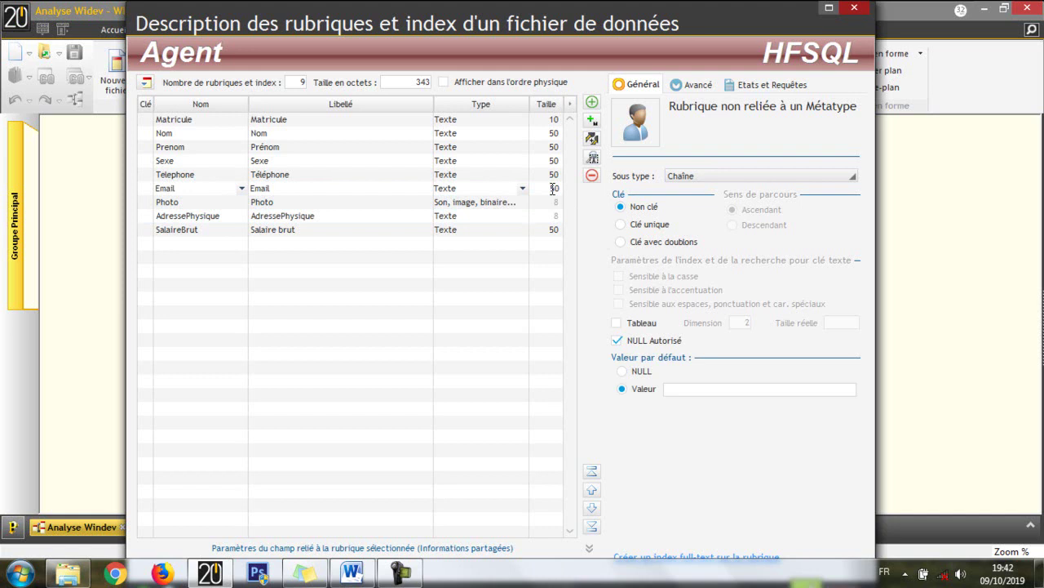
type("2")
left_click(553, 246)
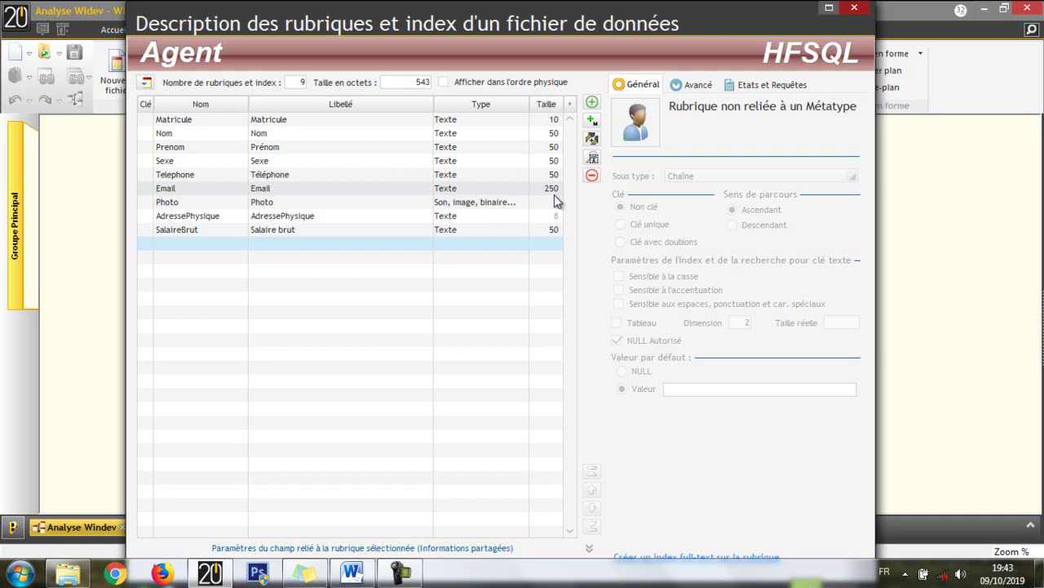
Review the text sub-types available for AdressePhysique and keep Mémo texte.
left_click(551, 189)
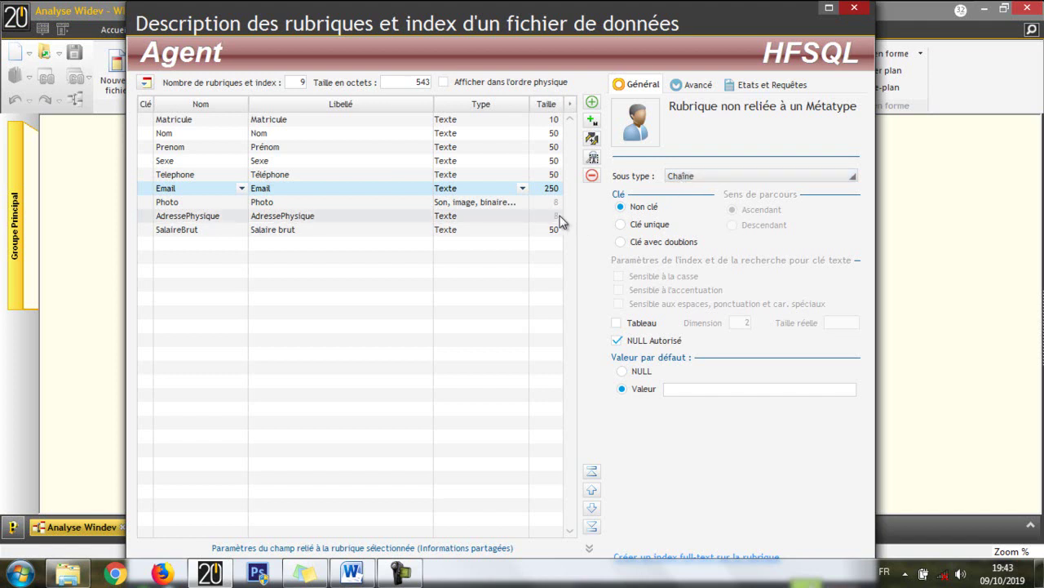
left_click(559, 216)
left_click(684, 178)
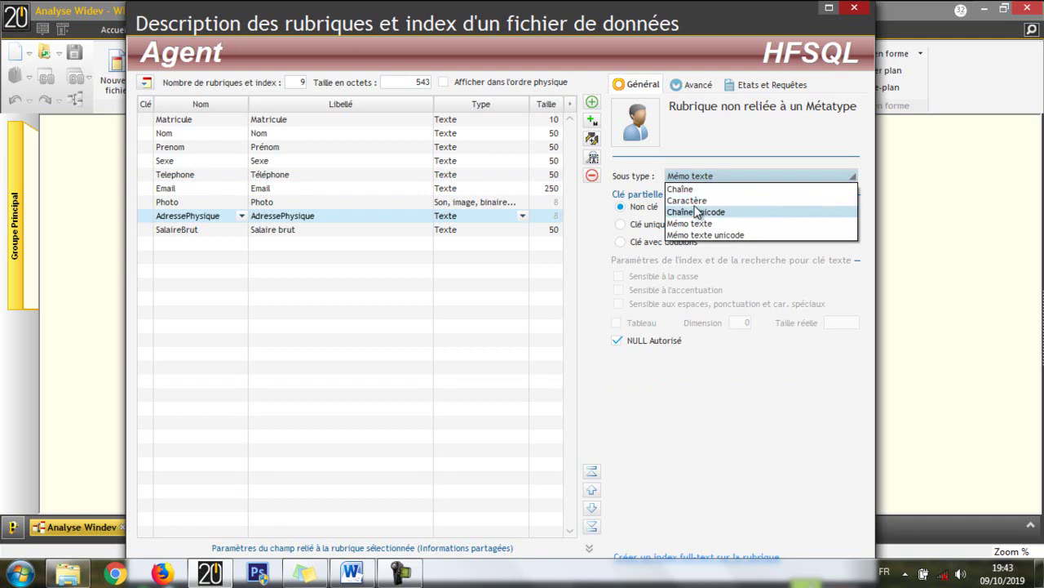
left_click(527, 303)
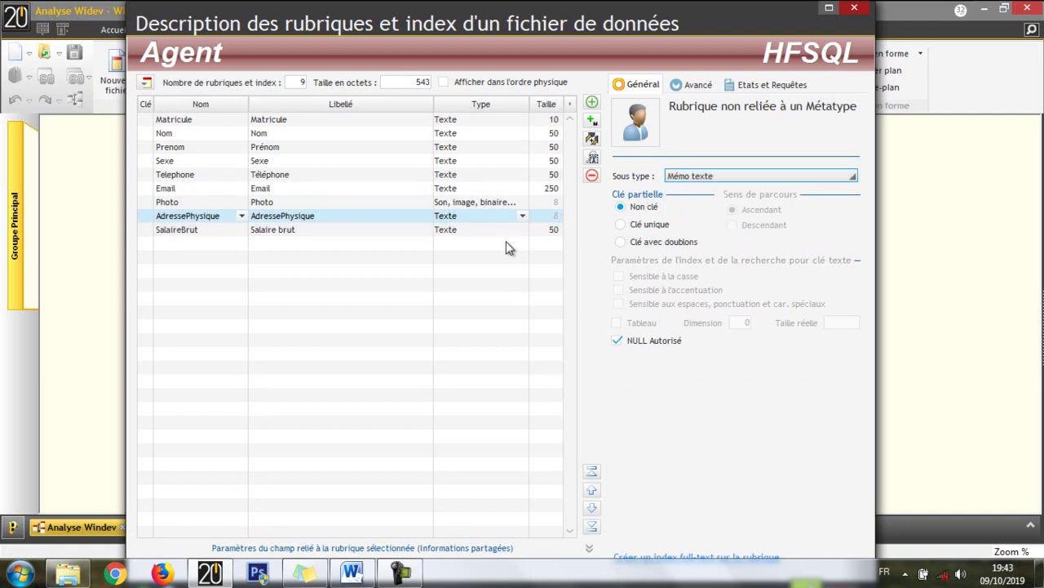
Reduce the size of the Email item to 150.
left_click(511, 187)
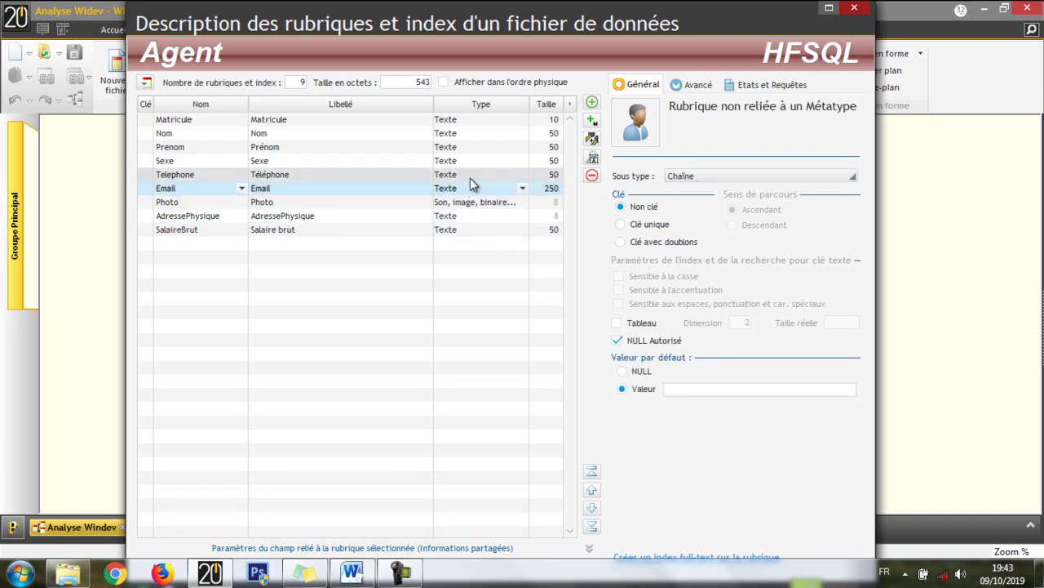
left_click(550, 193)
key("BackSpace")
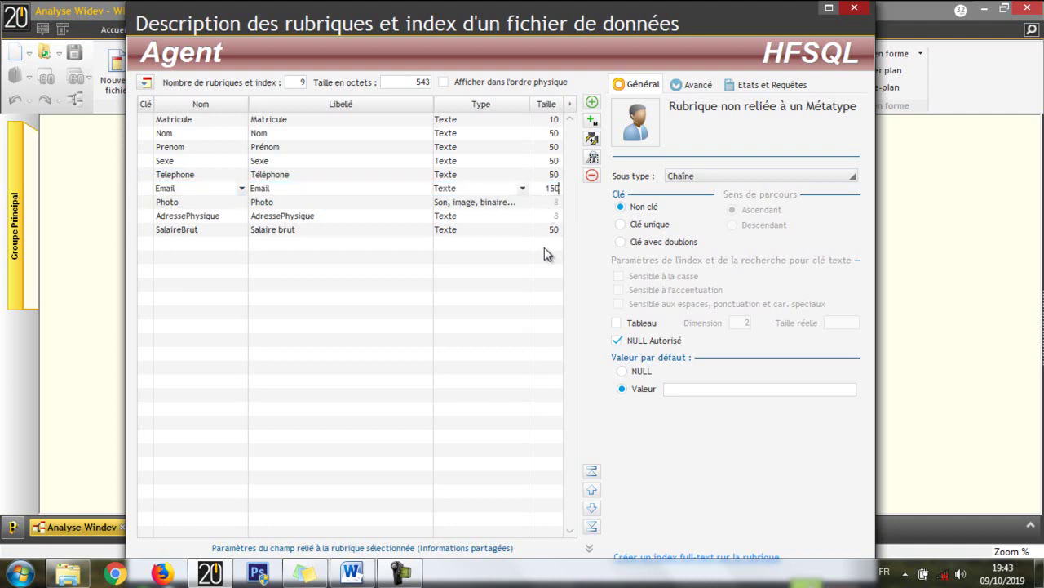
key("Return")
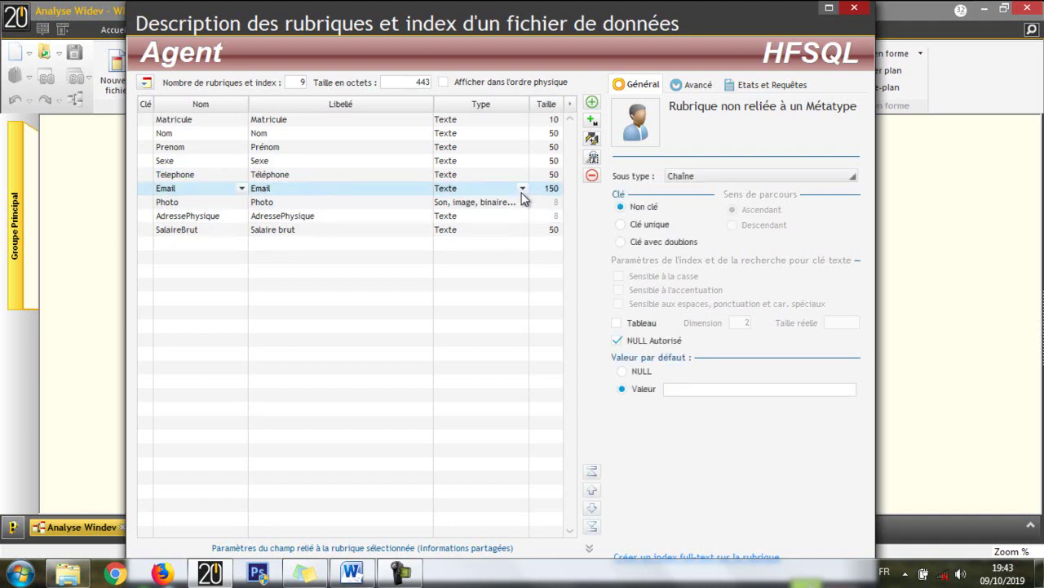
Open the predefined metatypes for the Email item and select the "Adresse email" metatype.
left_click(523, 191)
left_click(506, 348)
left_click(242, 188)
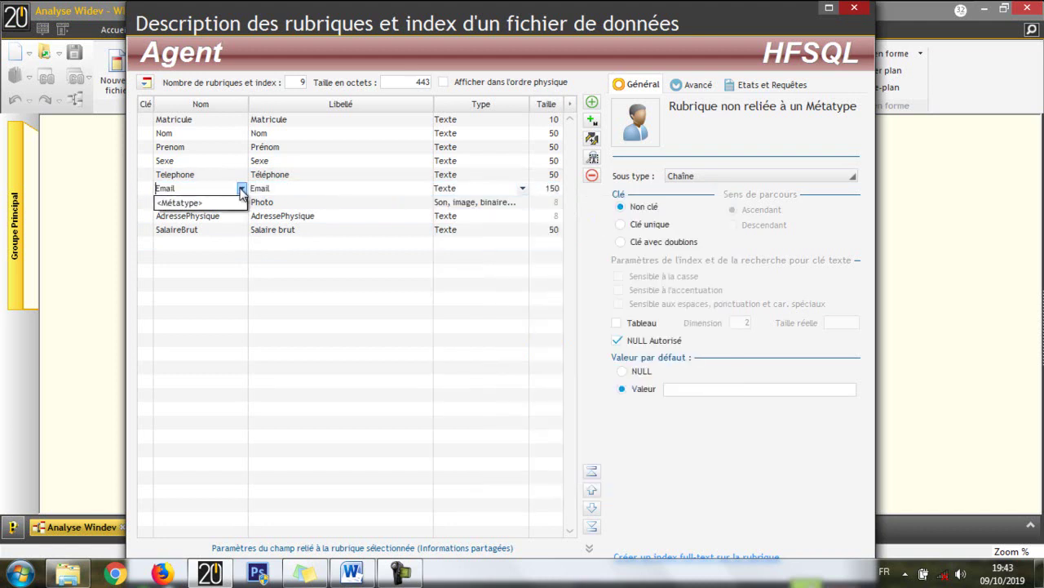
left_click(197, 208)
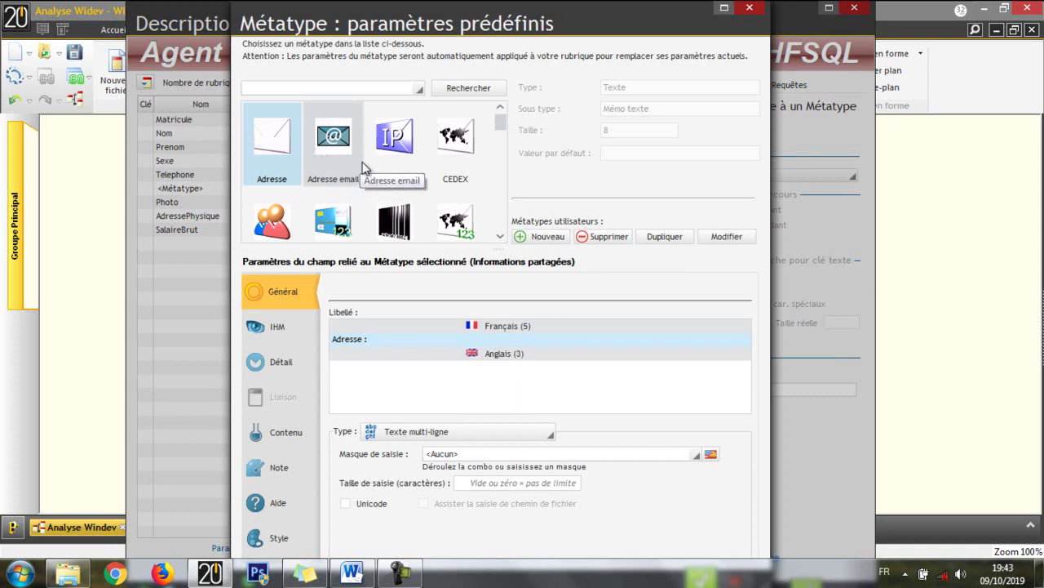
left_click(330, 185)
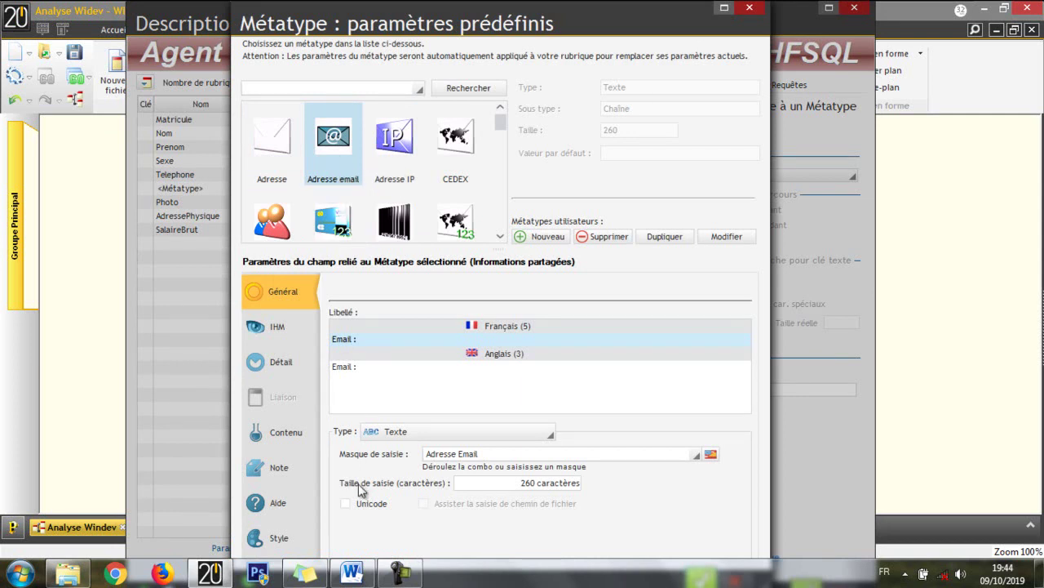
left_click(399, 573)
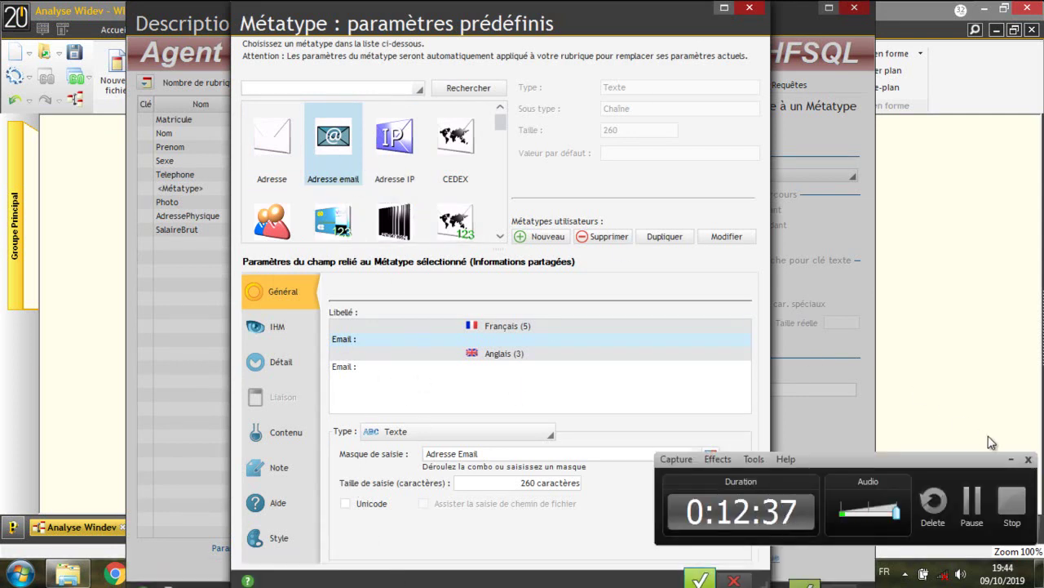
left_click(1011, 459)
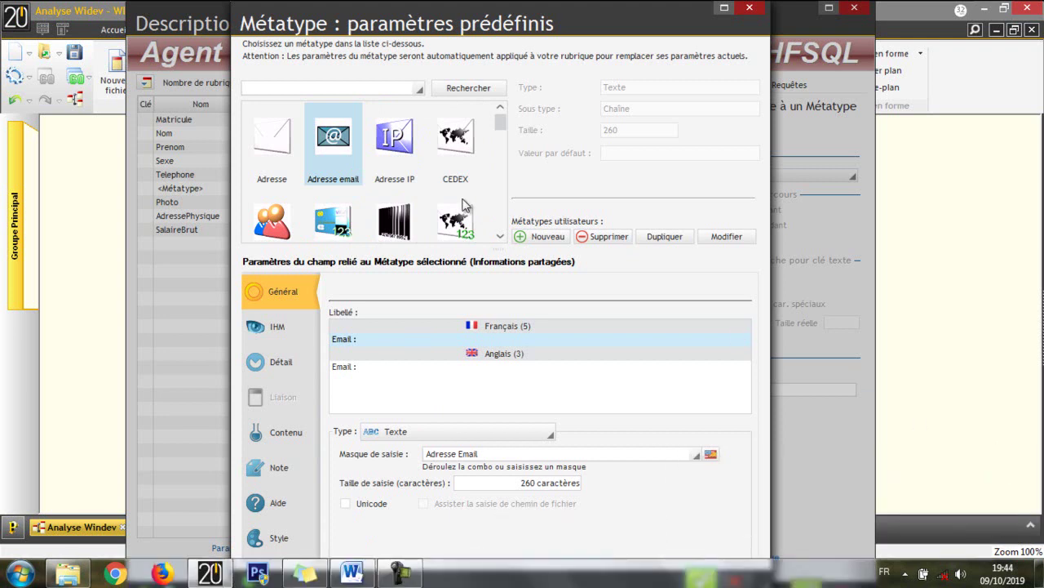
Look through the list of predefined metatypes to see which kinds of items they cover.
left_click(500, 236)
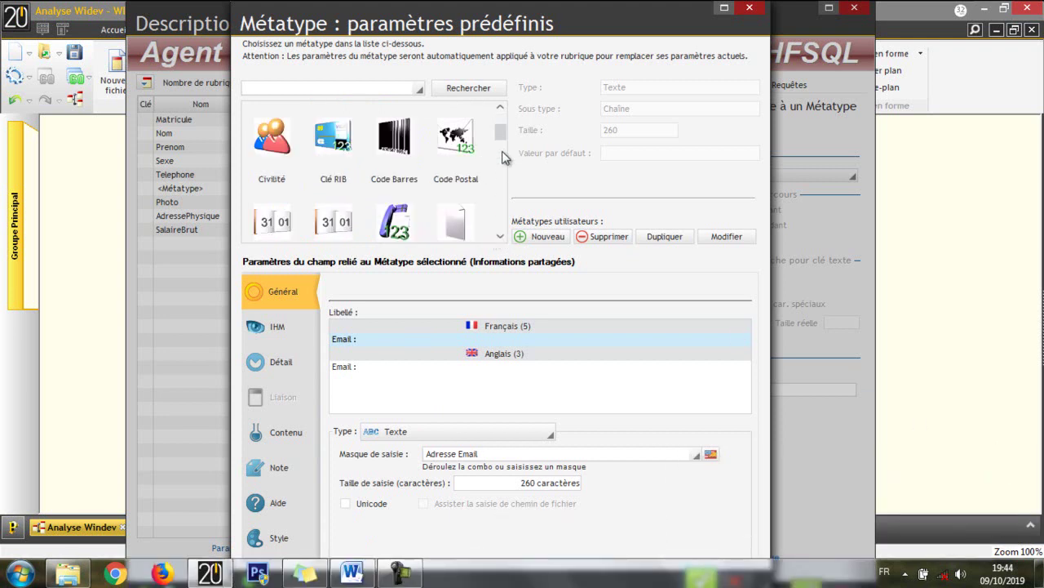
scroll(504, 128, "up", 1)
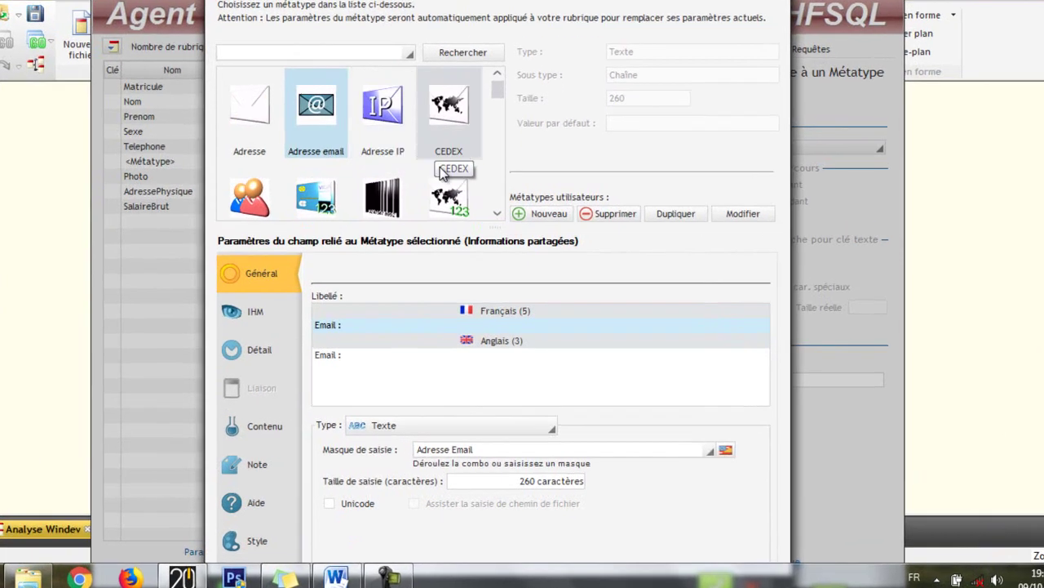
left_click(501, 236)
left_click(500, 236)
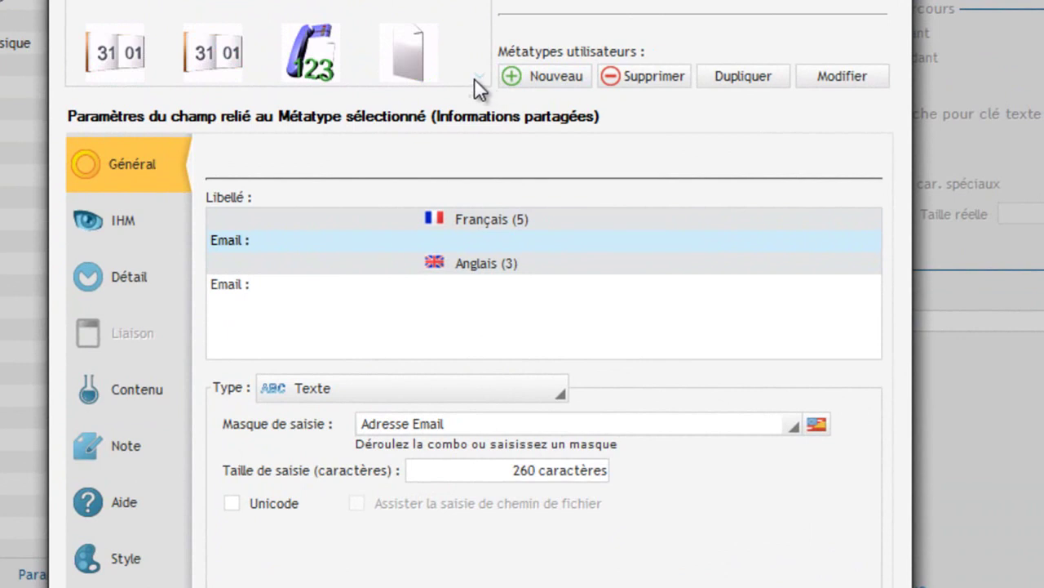
left_click_drag(233, 45, 343, 59)
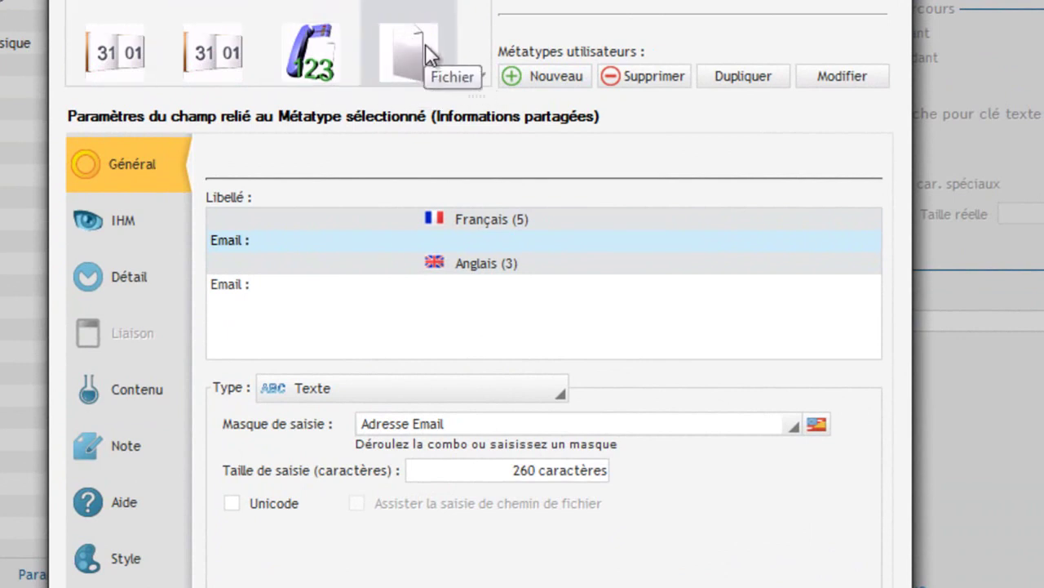
left_click(479, 75)
left_click(479, 77)
left_click(485, 76)
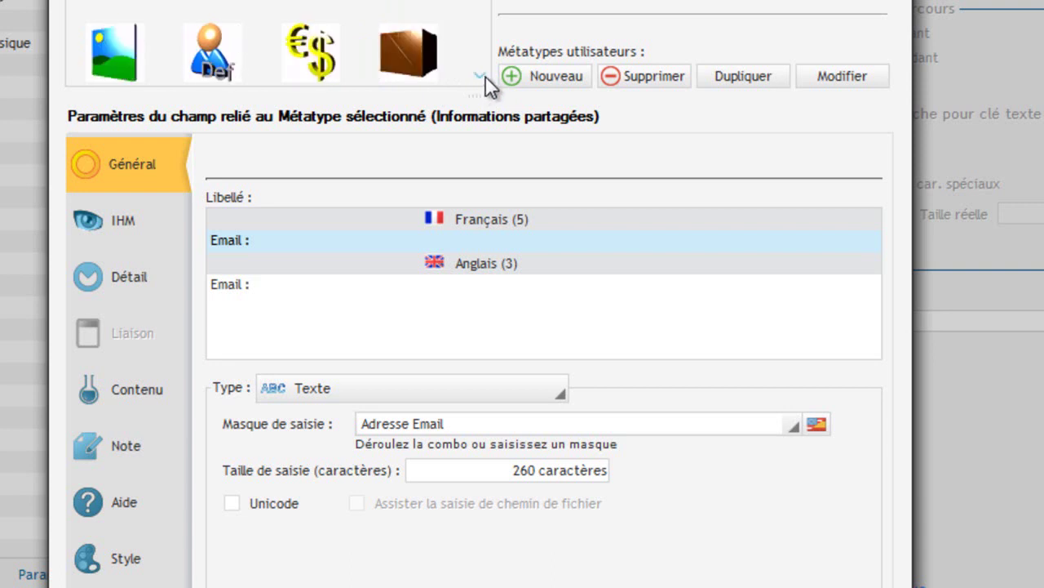
left_click(484, 76)
left_click(485, 77)
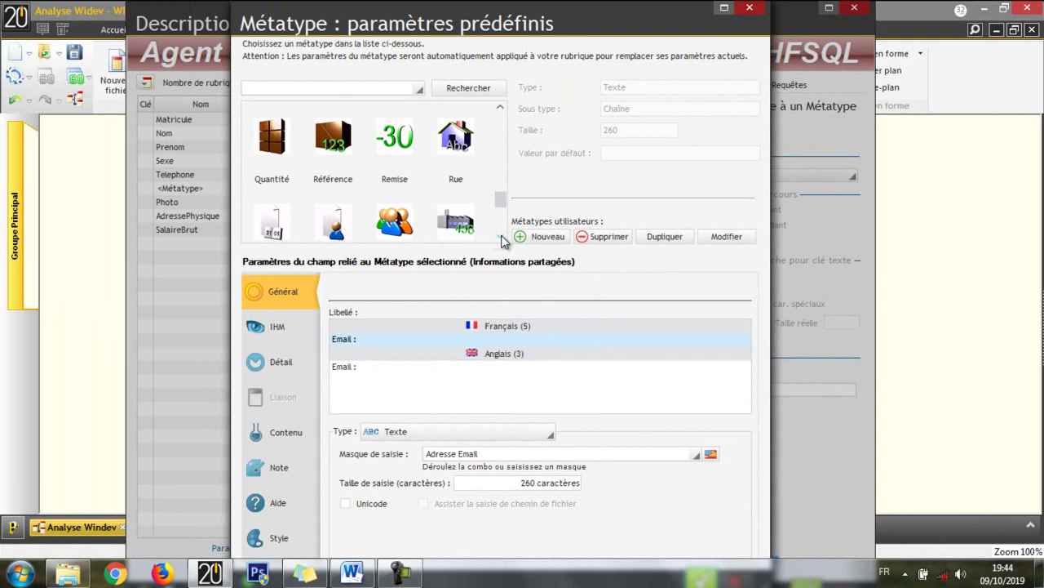
left_click(481, 77)
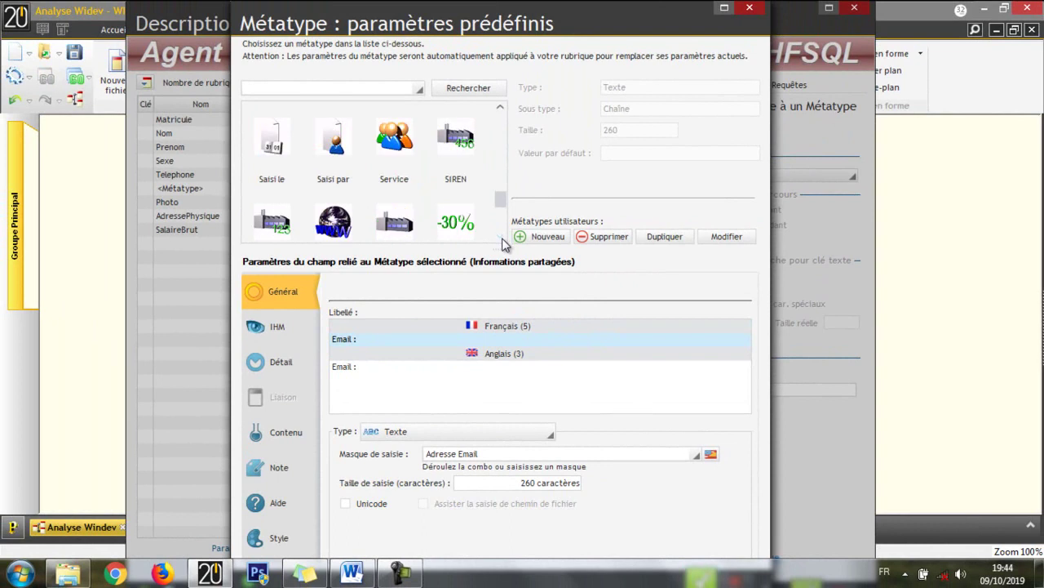
left_click(499, 240)
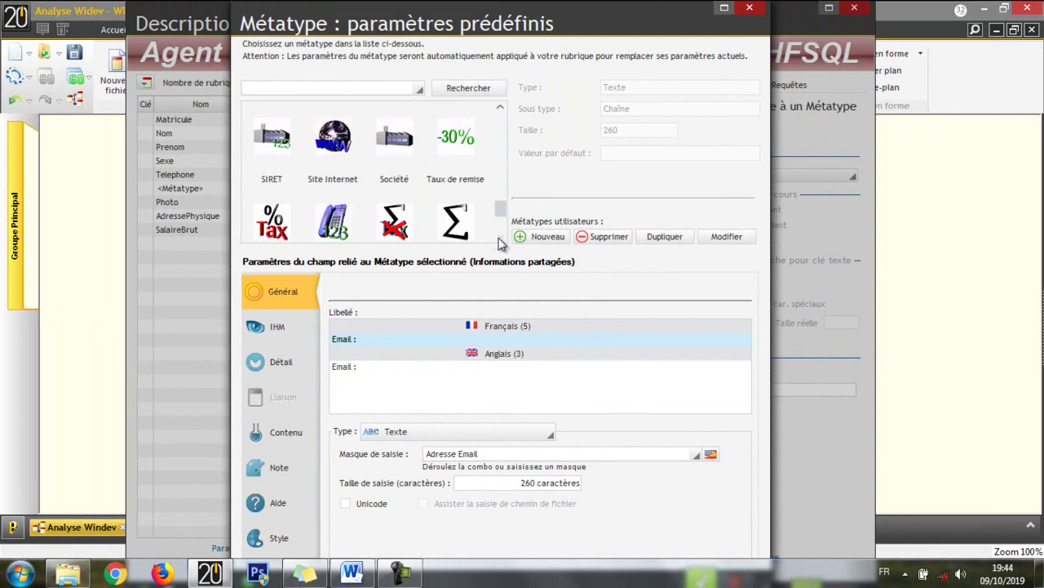
left_click(501, 241)
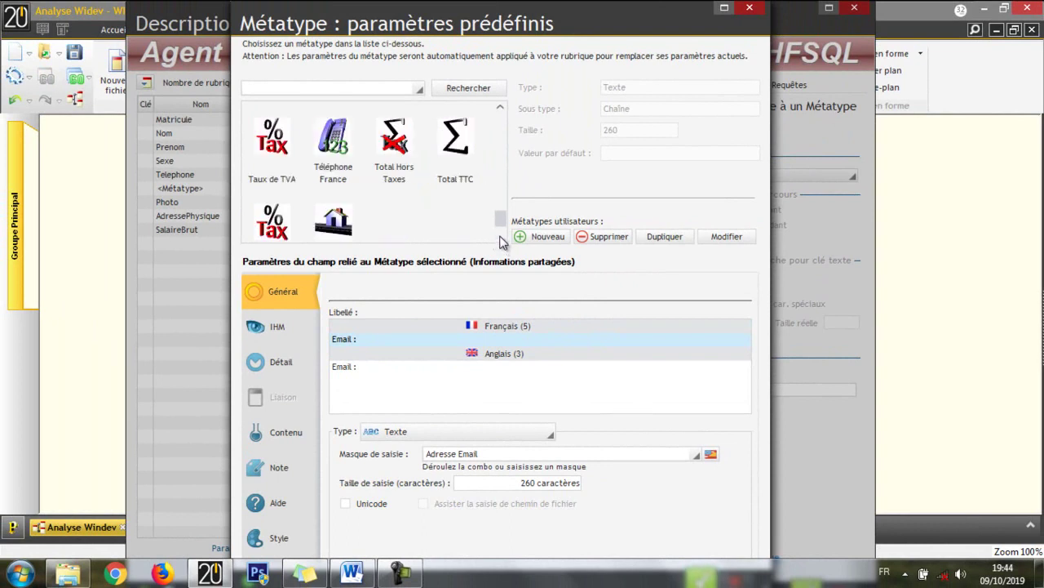
Apply the predefined "Adresse email" metatype to the Email item and accept replacing the item's parameters.
left_click(504, 242)
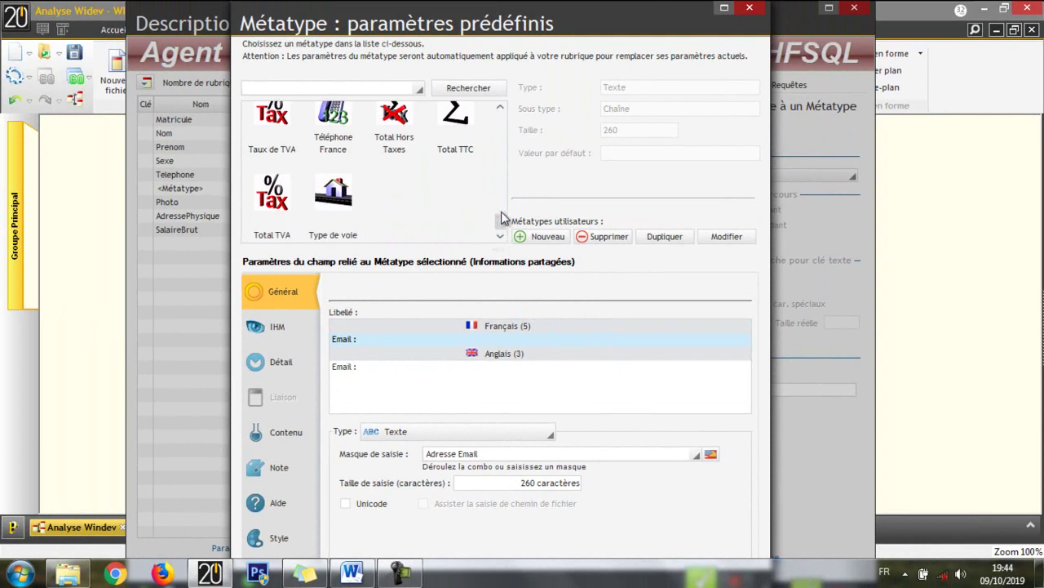
left_click_drag(501, 218, 510, 119)
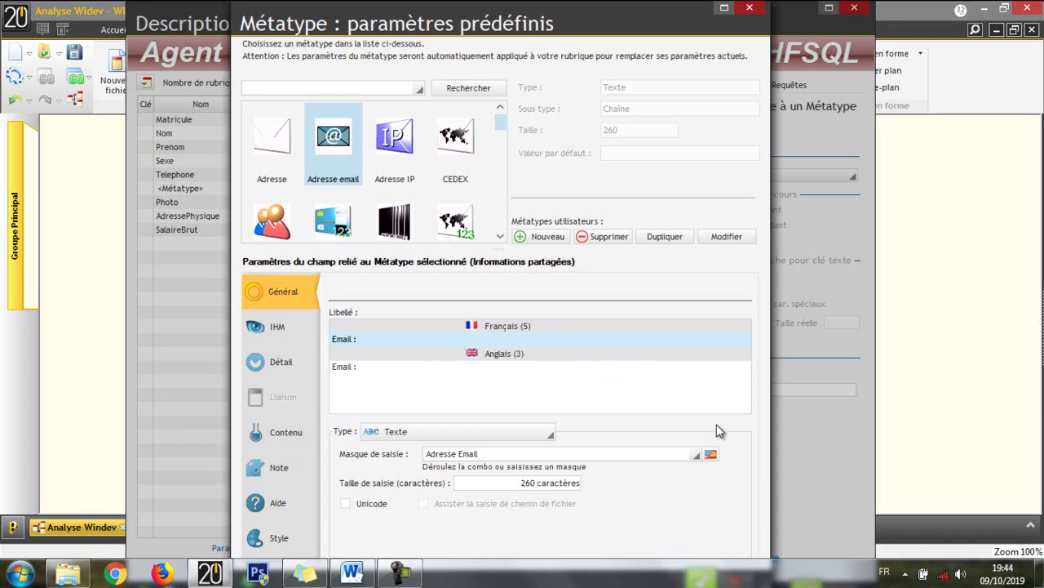
left_click_drag(670, 46, 668, 10)
left_click_drag(733, 37, 721, 18)
left_click(708, 8)
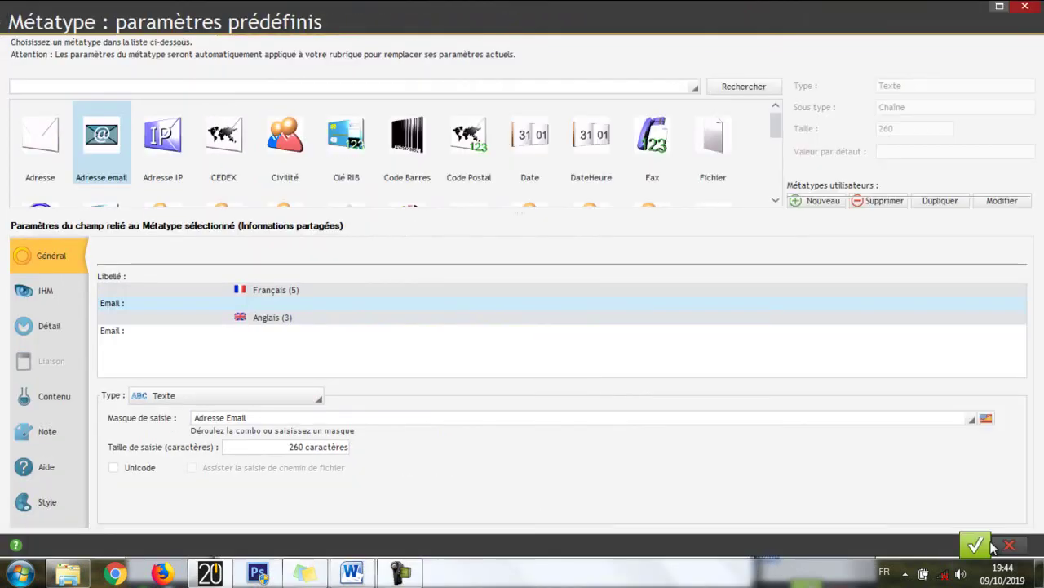
left_click(977, 547)
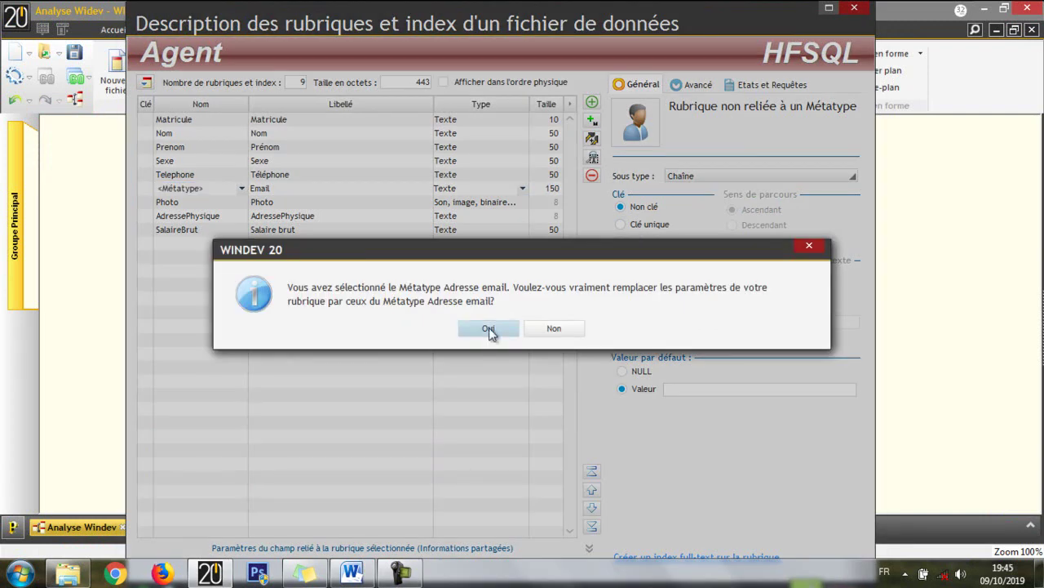
left_click(489, 327)
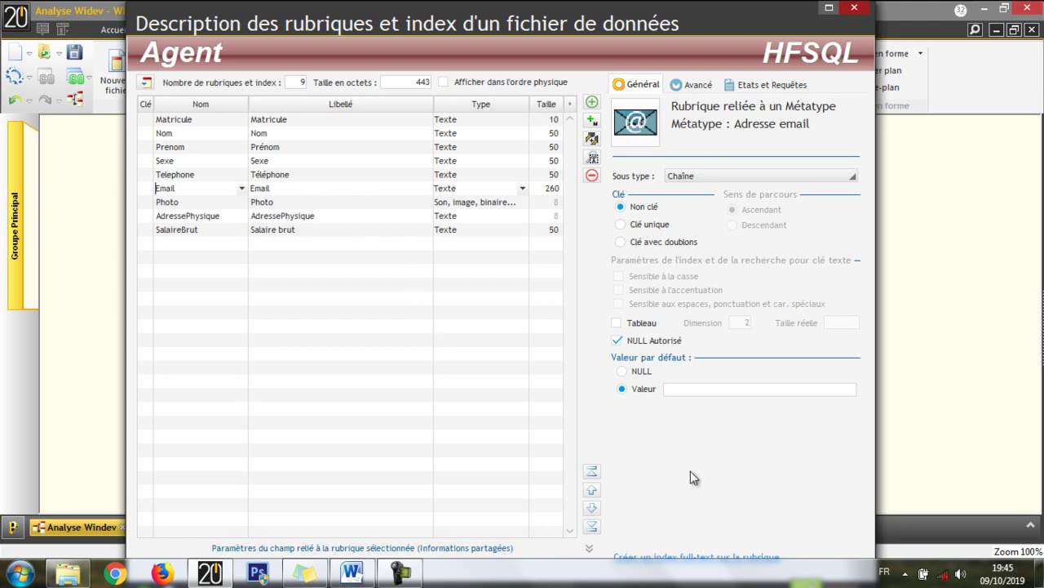
Set the type of the SalaireBrut item to Monétaire.
left_click(272, 227)
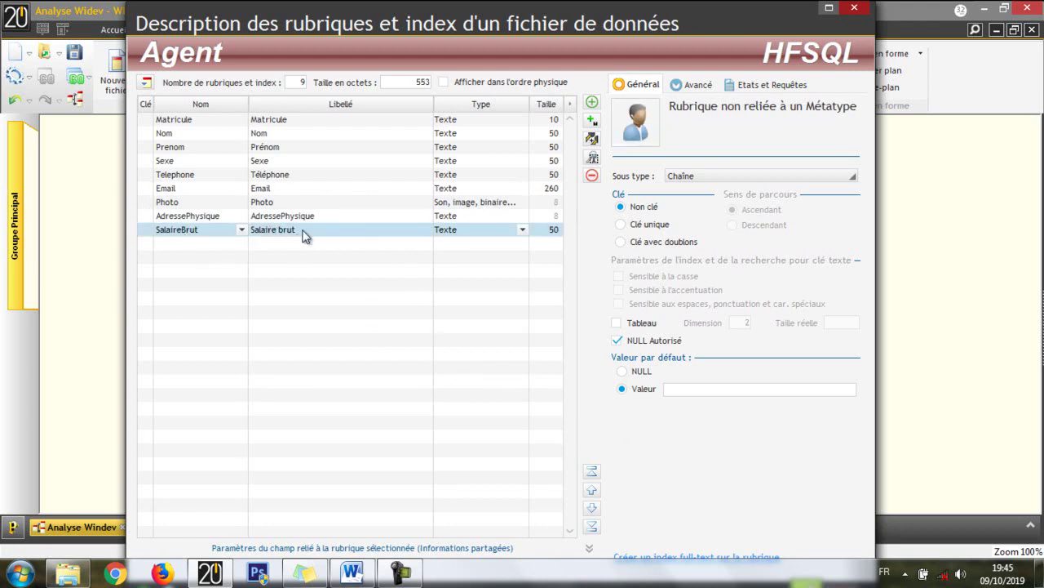
left_click(524, 230)
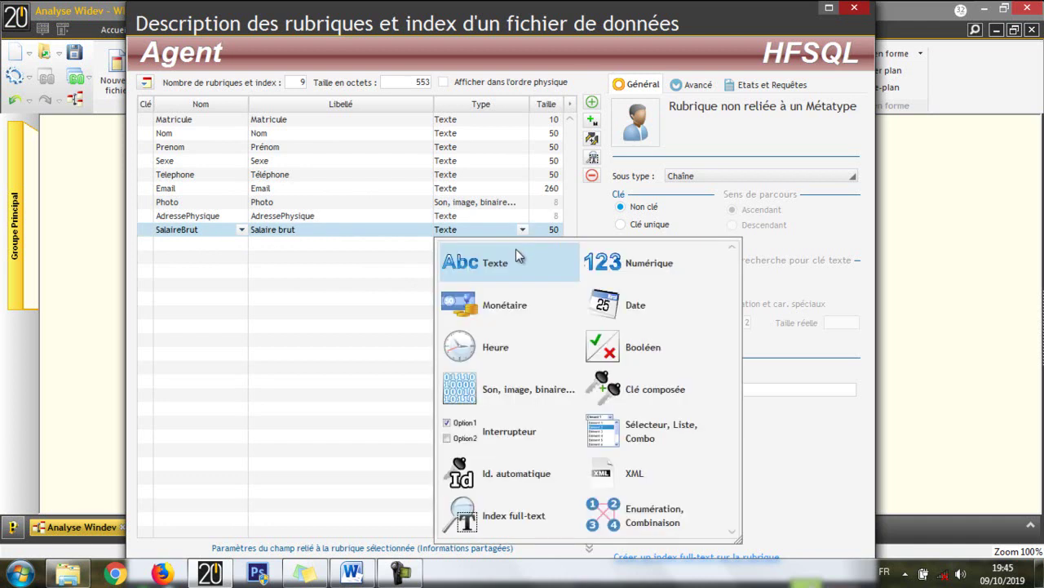
left_click(509, 311)
Add two new items named Date and Heure below SalaireBrut in the Agent file.
left_click(205, 248)
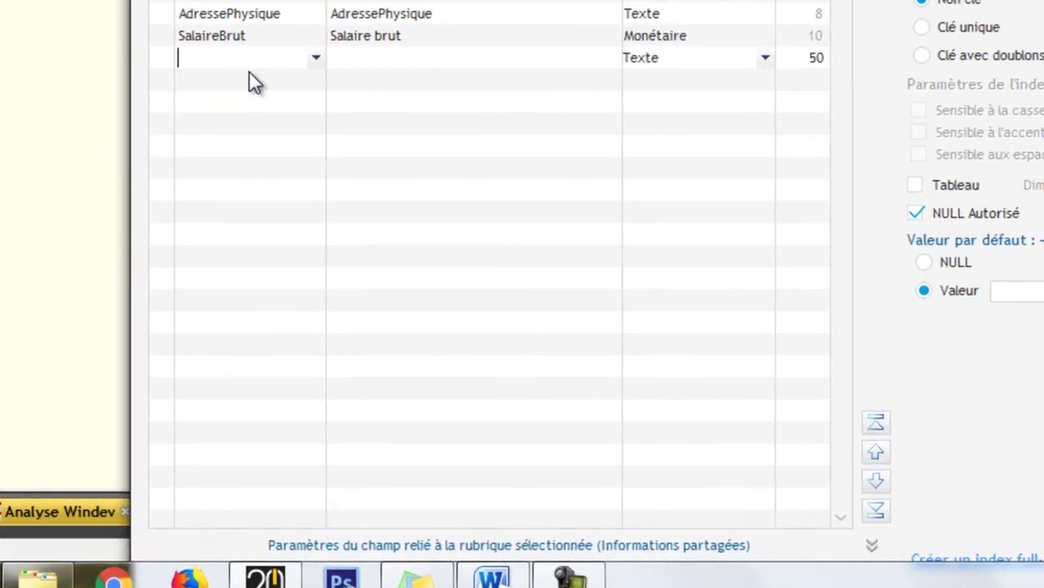
type("Date")
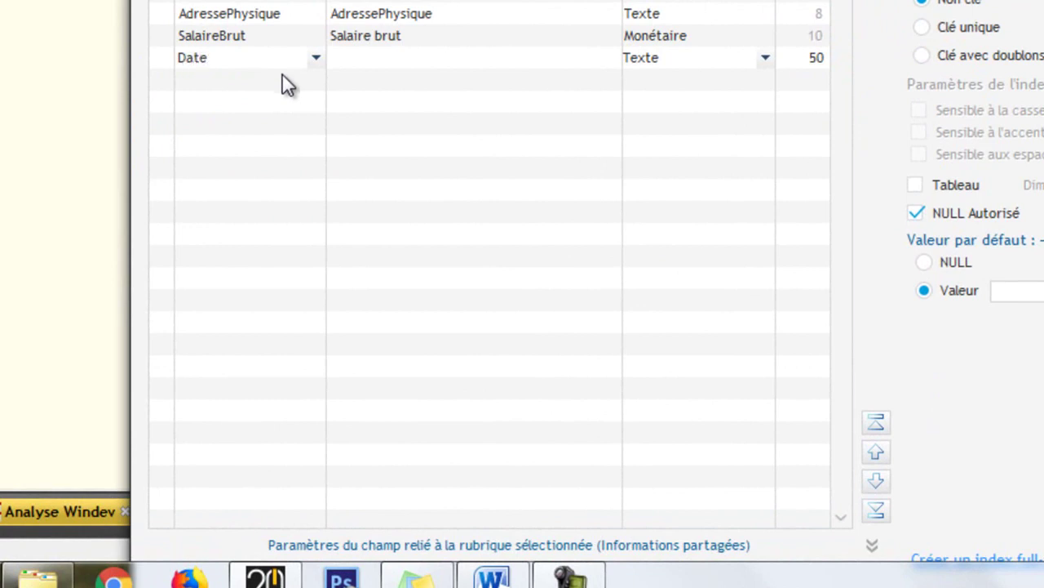
key("Return")
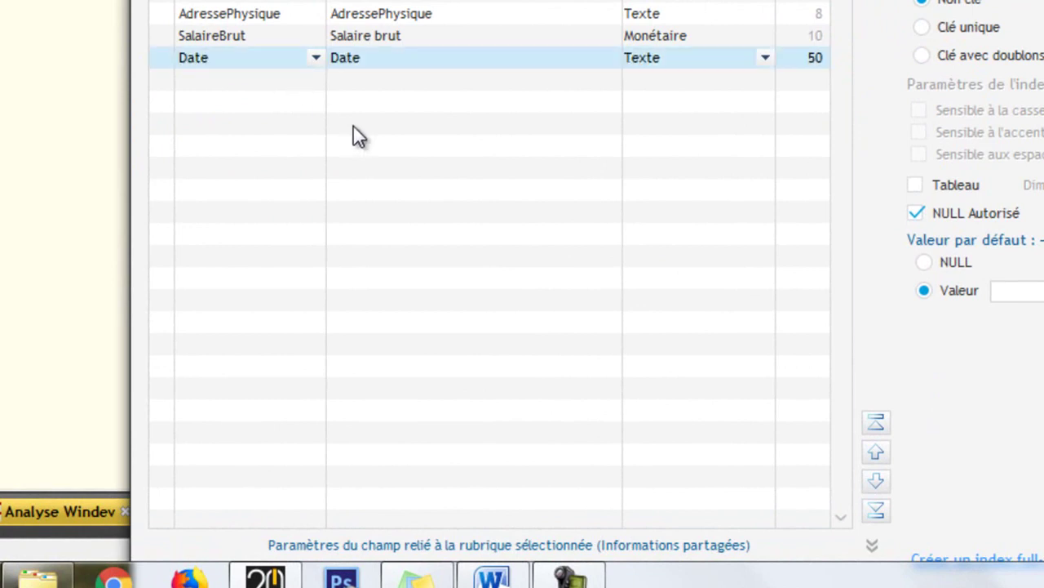
left_click(264, 82)
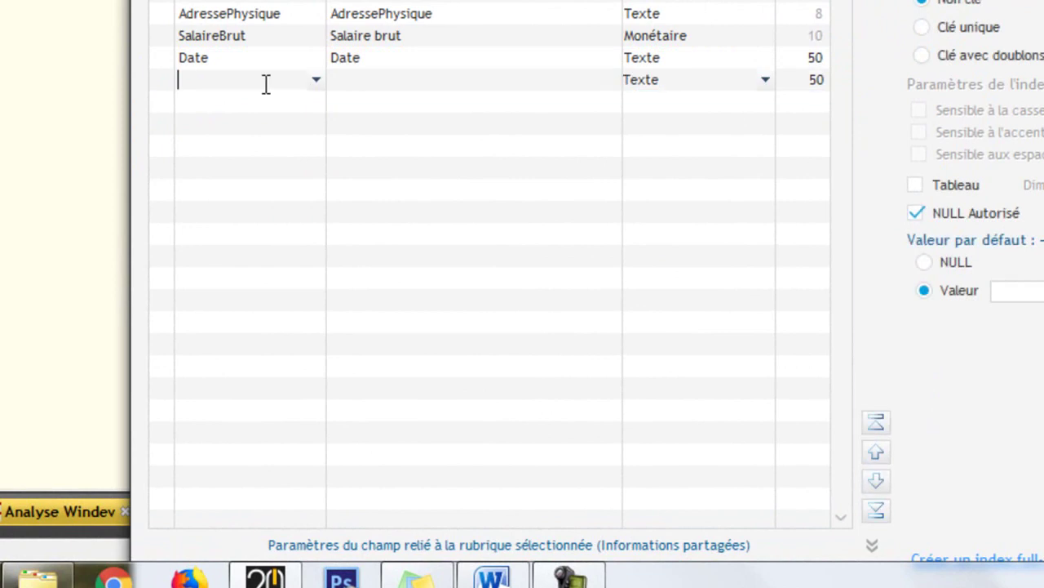
type("Heur")
key("Return")
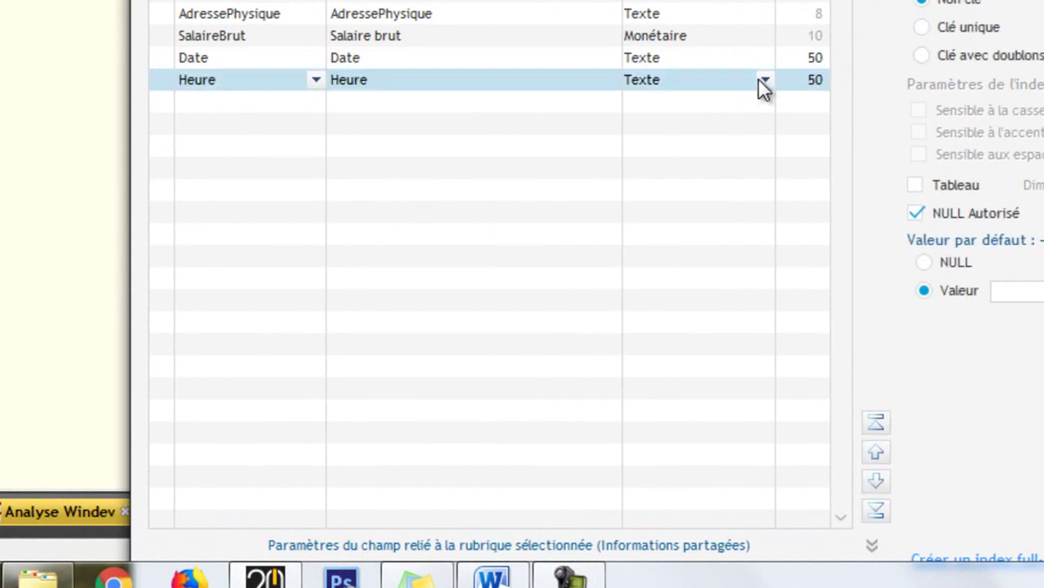
Set the Heure item's type to Heure and the Date item's type to Date, keeping the sub-type Date (aaaammjj).
left_click(764, 80)
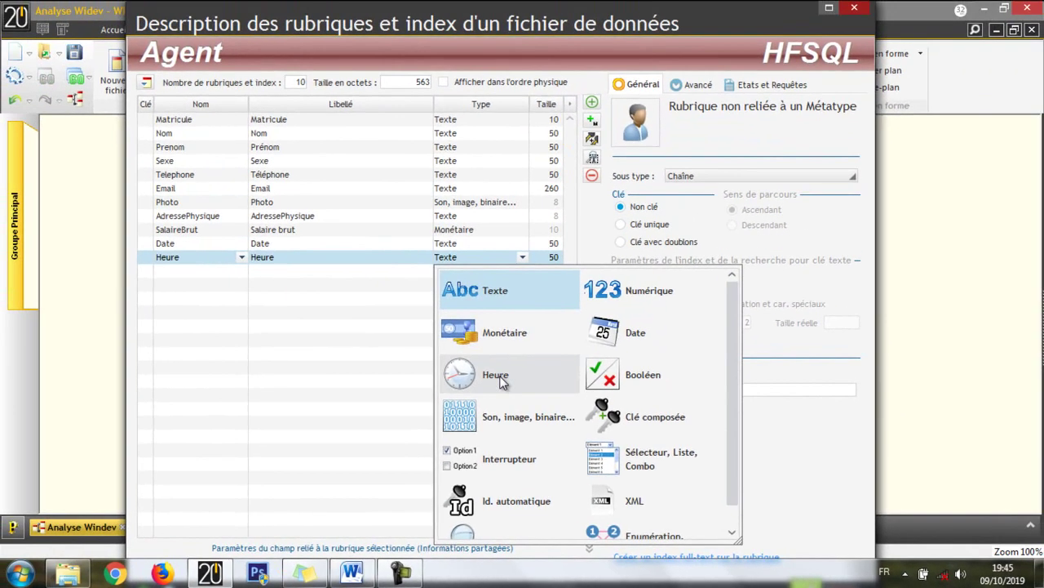
left_click(501, 381)
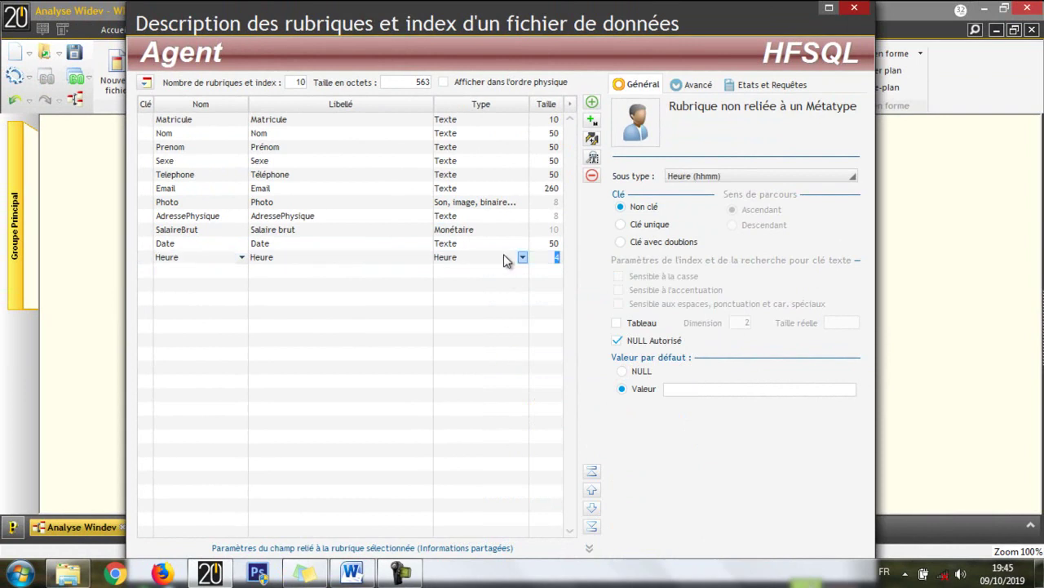
left_click(520, 243)
left_click(523, 244)
left_click(608, 320)
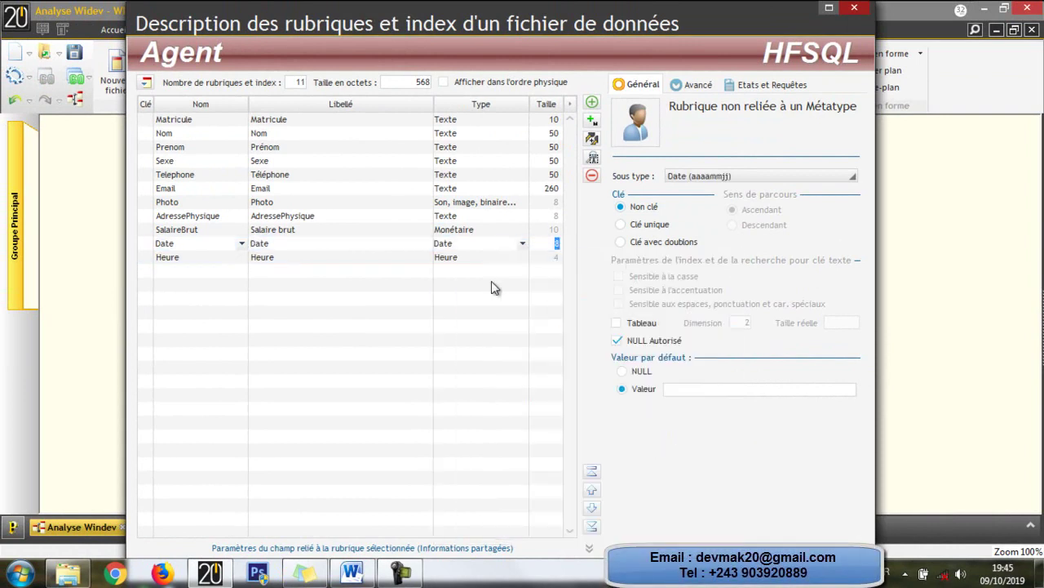
left_click(685, 180)
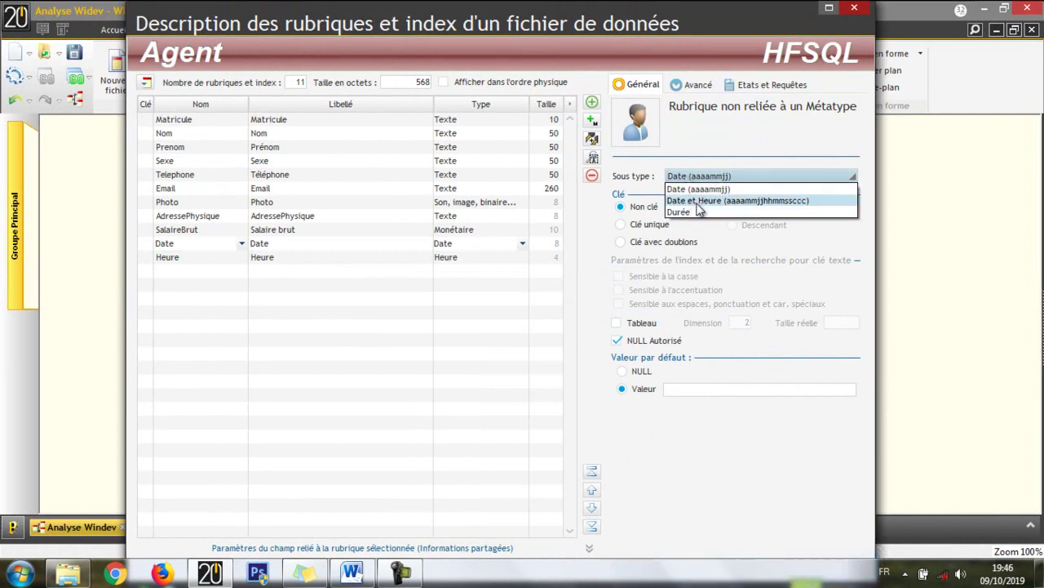
left_click(553, 309)
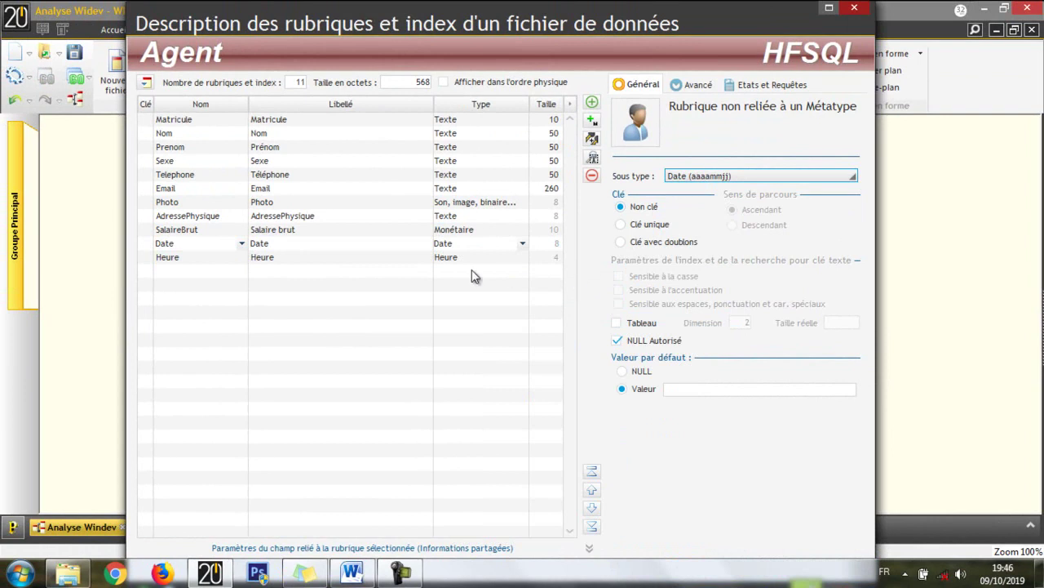
Set the size of the Sexe item to 1.
left_click(505, 179)
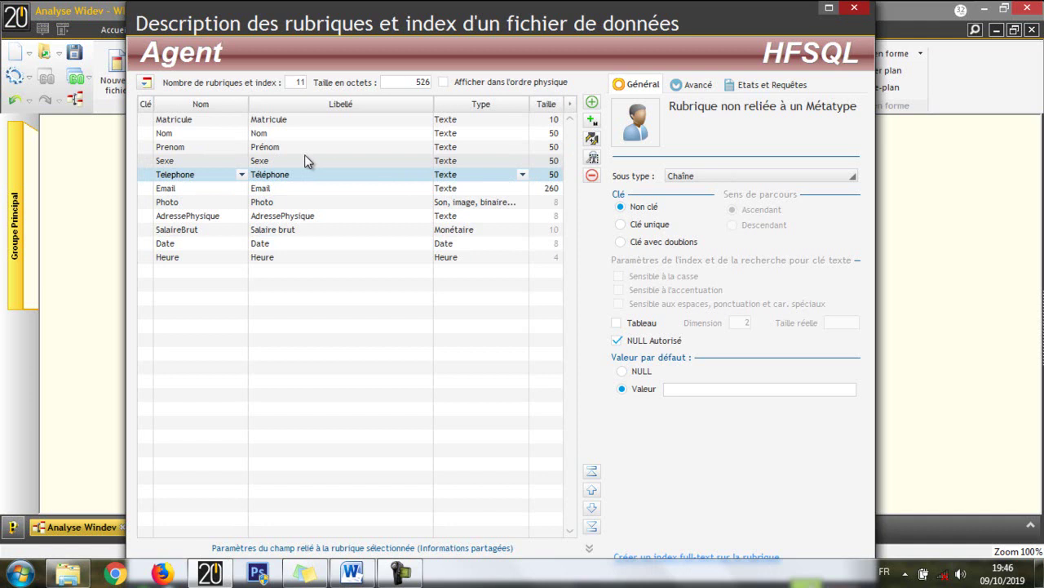
left_click(269, 161)
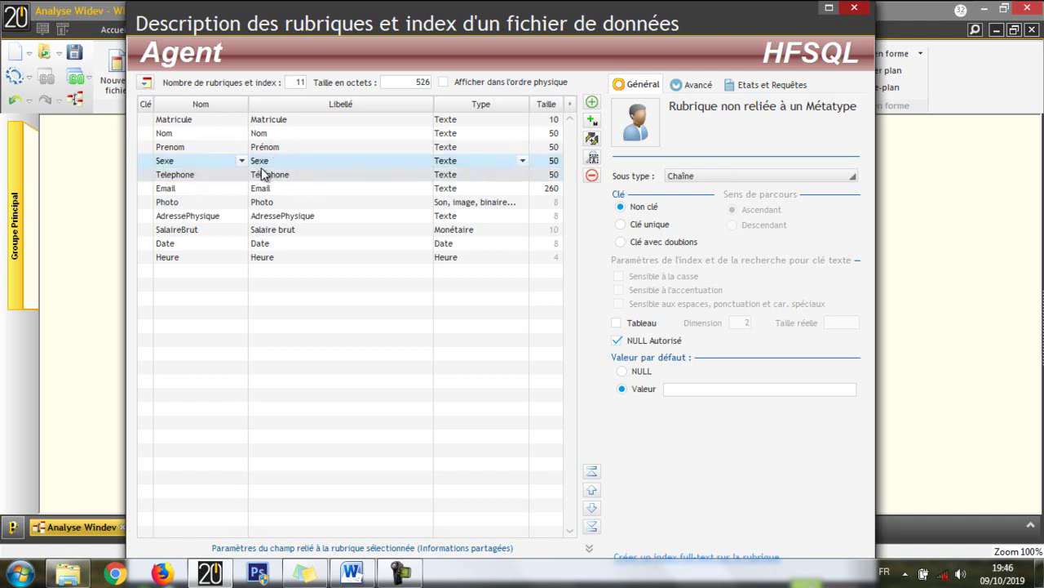
left_click(552, 165)
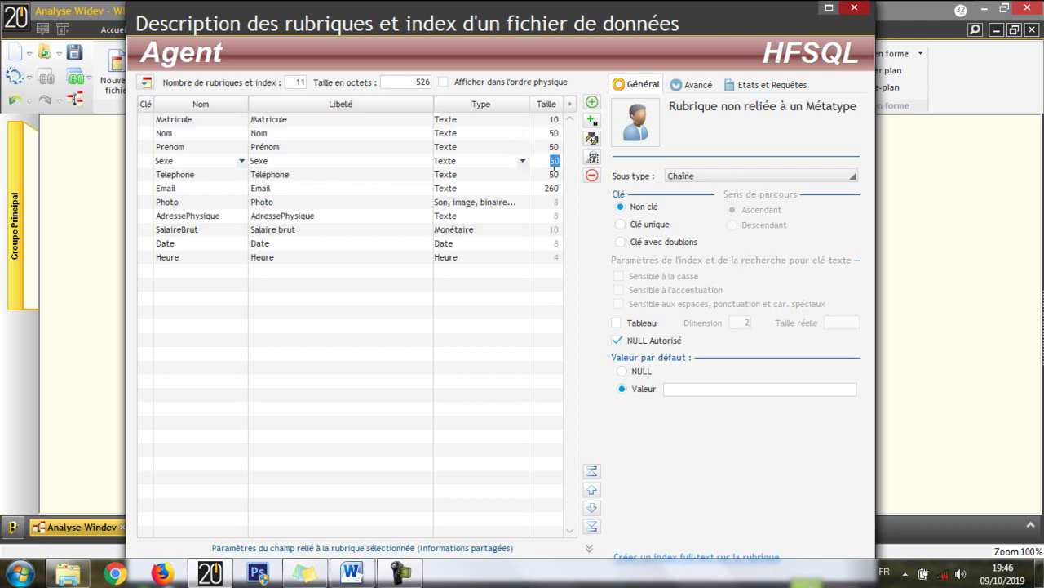
type("1")
key("Return")
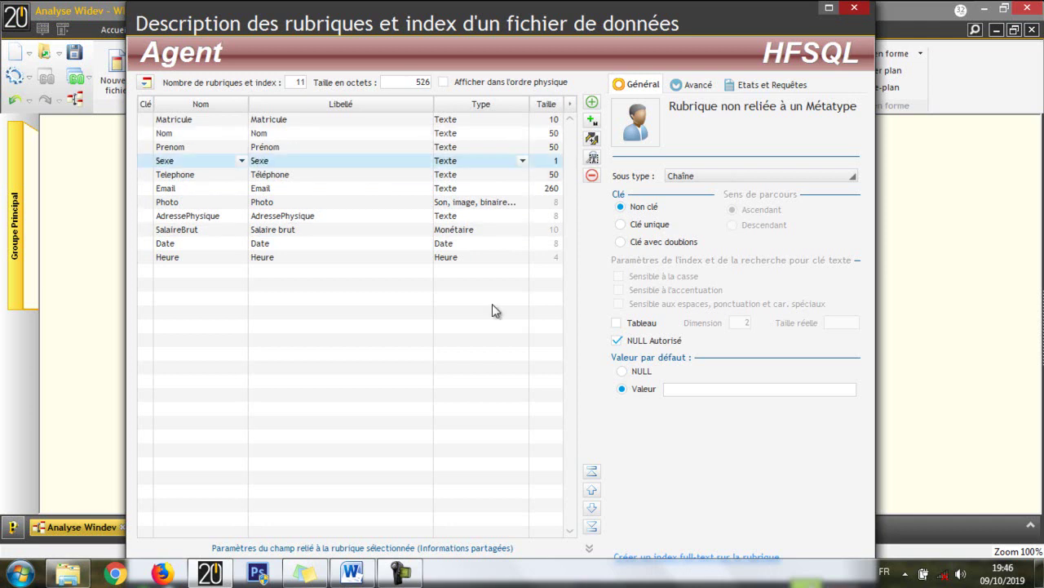
Look through the item types and the whole list of predefined metatypes for one suited to Sexe, without applying any.
left_click(522, 161)
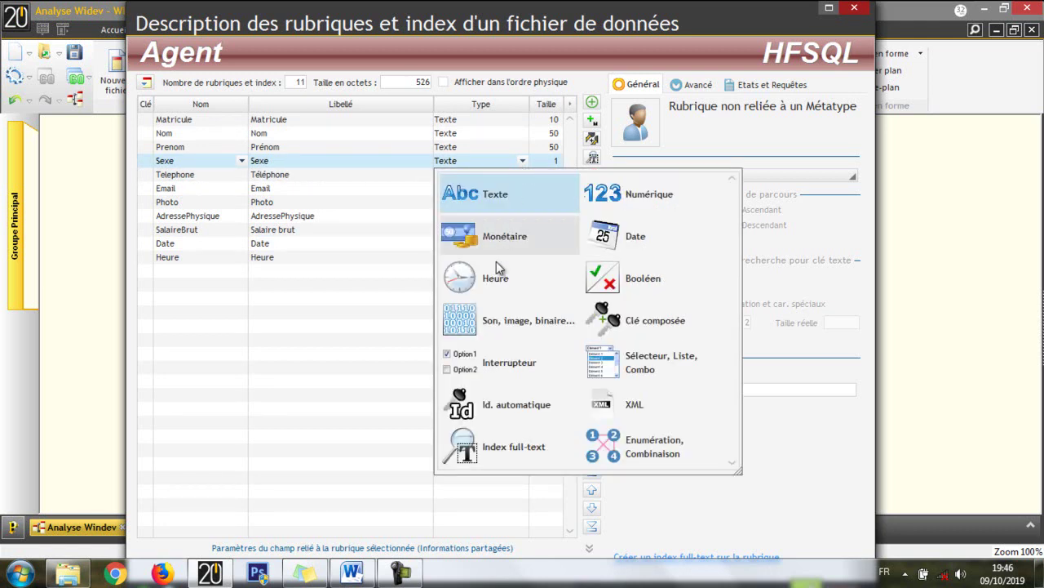
left_click(349, 291)
left_click(242, 161)
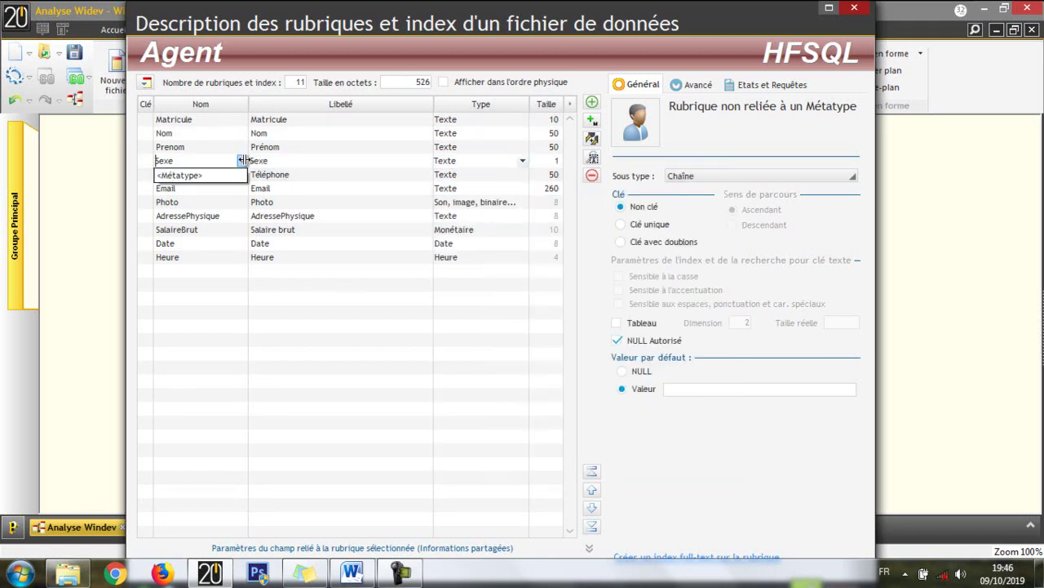
left_click(223, 176)
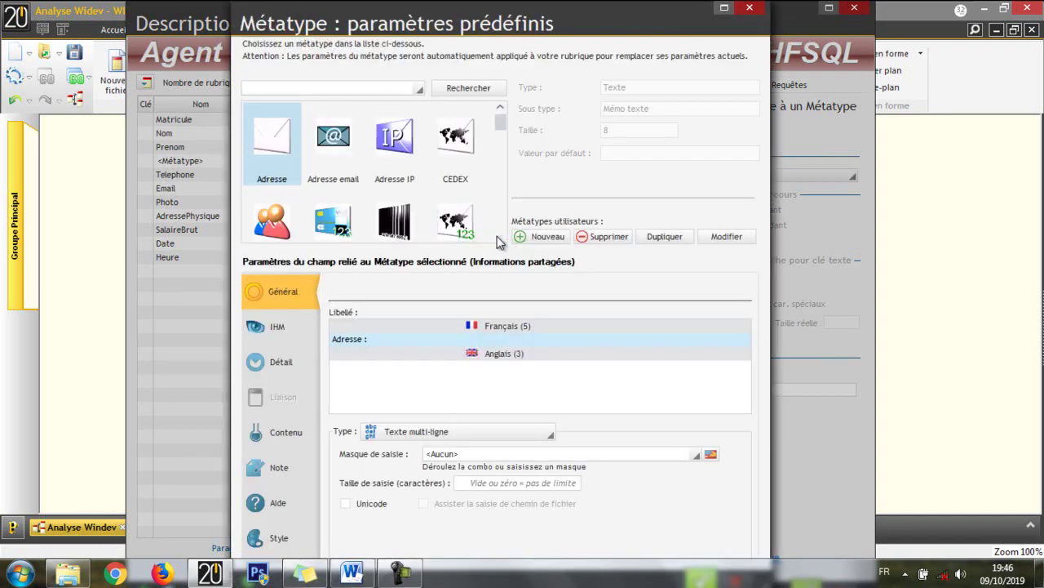
scroll(500, 242, "down", 1)
scroll(497, 242, "down", 1)
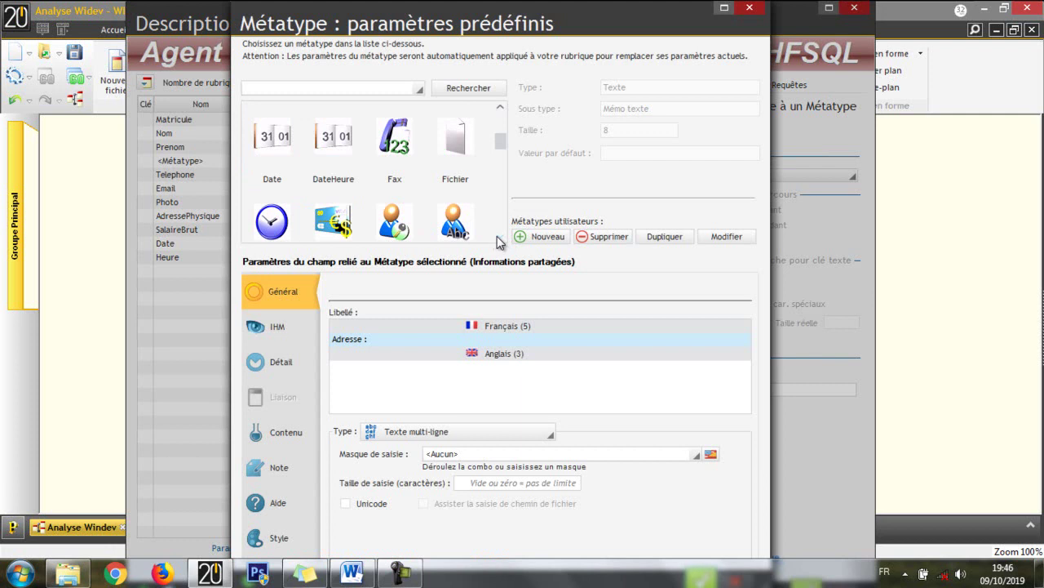
scroll(497, 235, "down", 1)
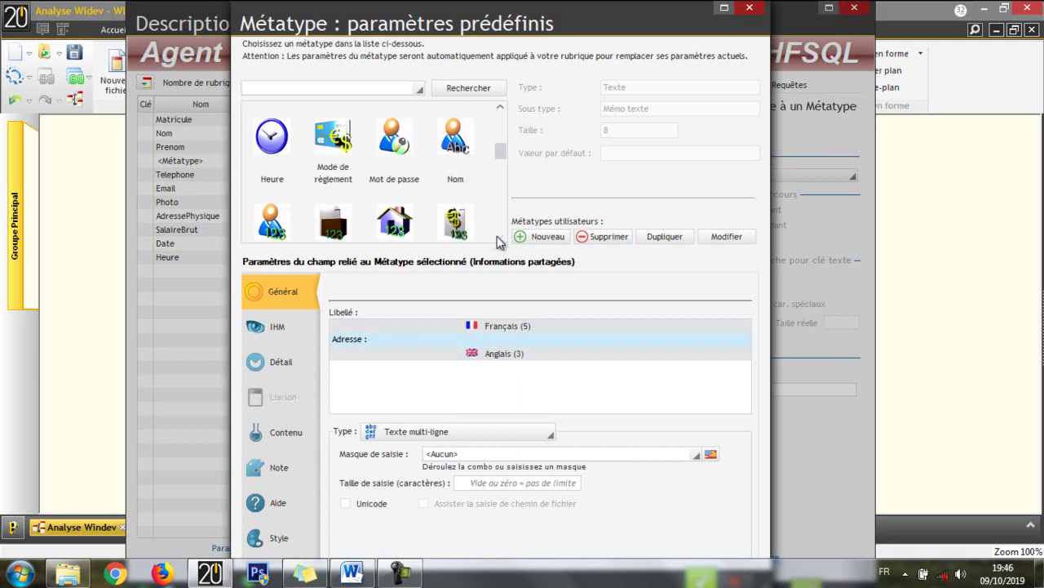
scroll(497, 235, "down", 1)
scroll(497, 236, "down", 1)
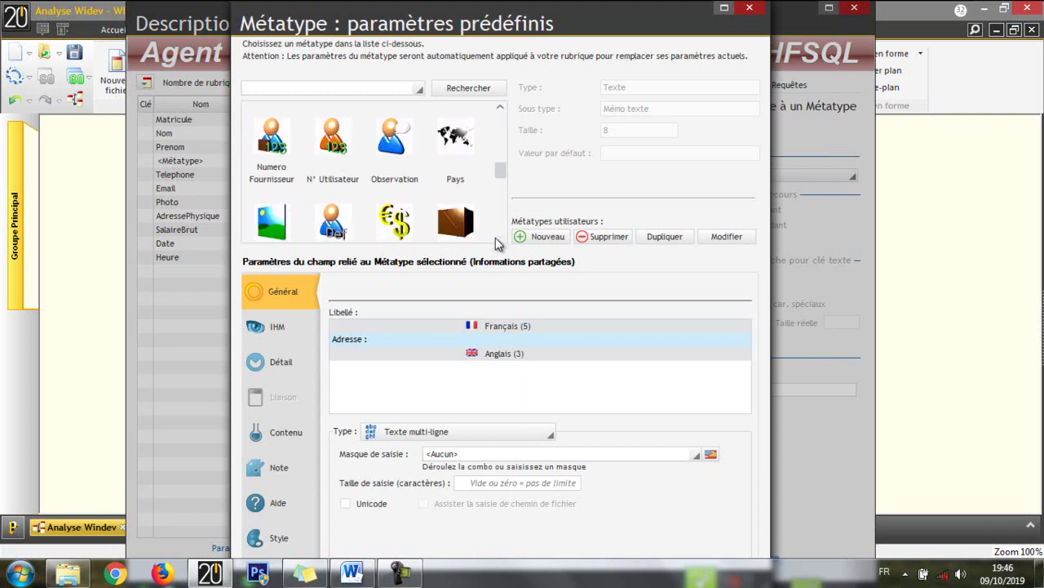
scroll(495, 238, "down", 1)
scroll(495, 239, "down", 1)
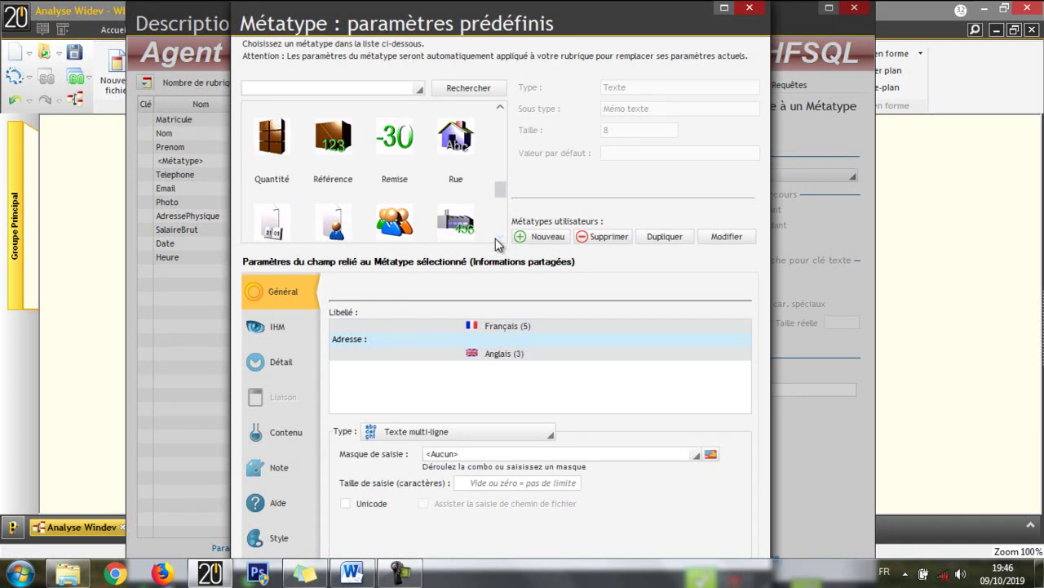
scroll(495, 238, "down", 1)
scroll(495, 238, "down", 1)
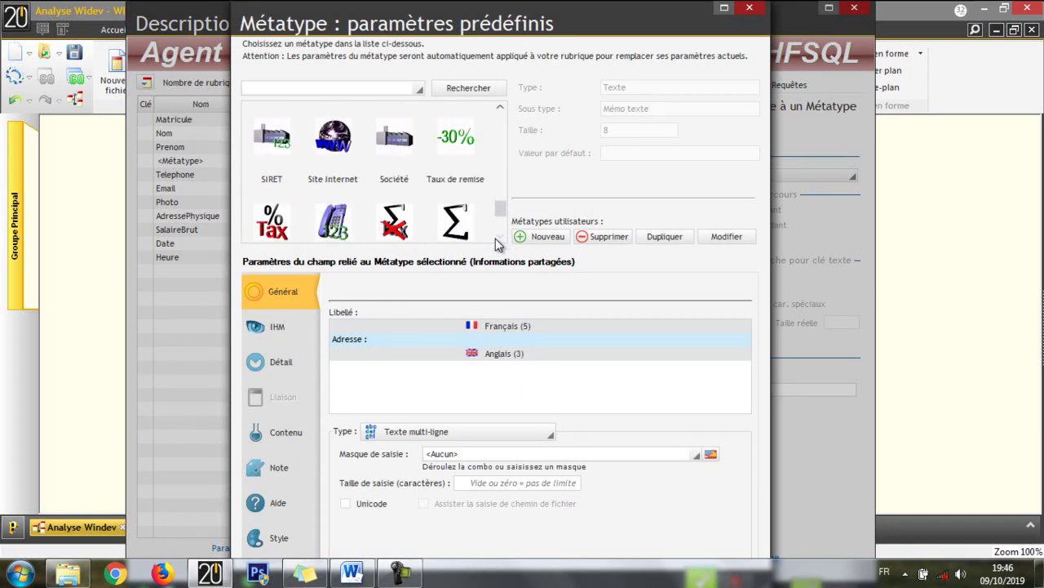
scroll(496, 238, "down", 1)
scroll(495, 239, "down", 1)
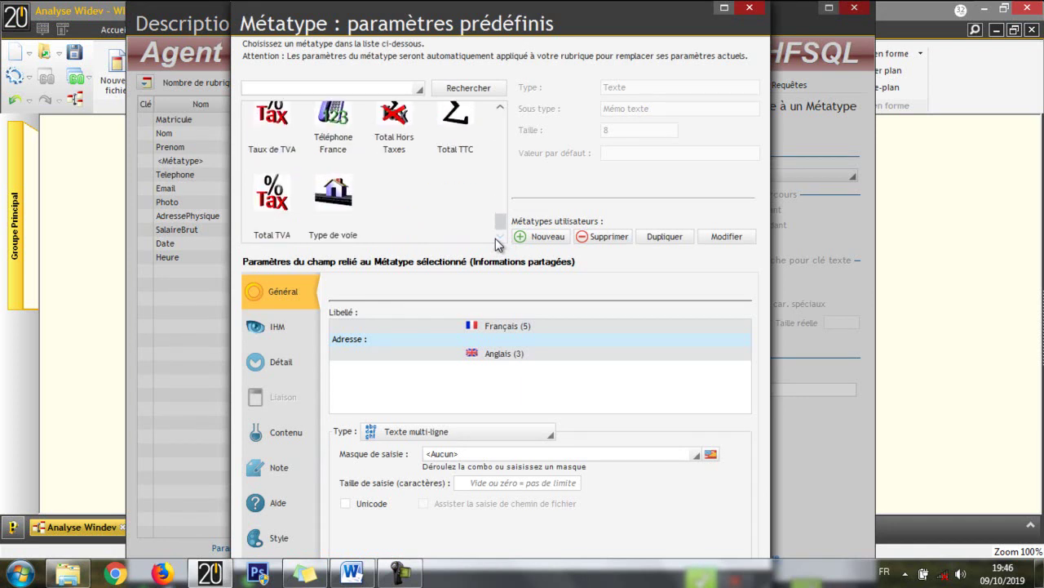
left_click_drag(772, 14, 767, 10)
left_click(745, 5)
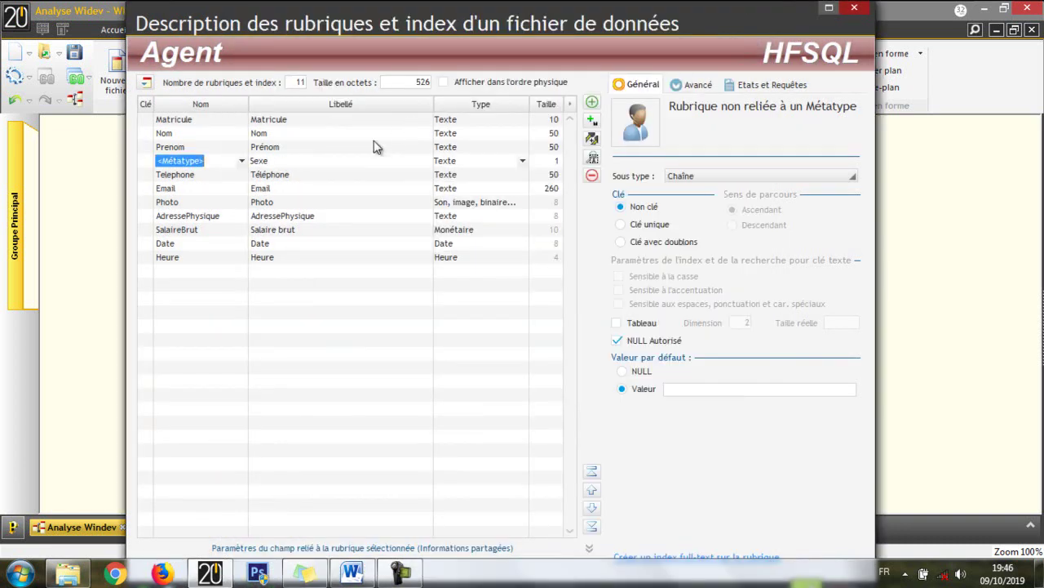
key("Escape")
Set the Sexe item's type to Sélecteur, Liste, Combo, with Combo as its default field type.
left_click(284, 160)
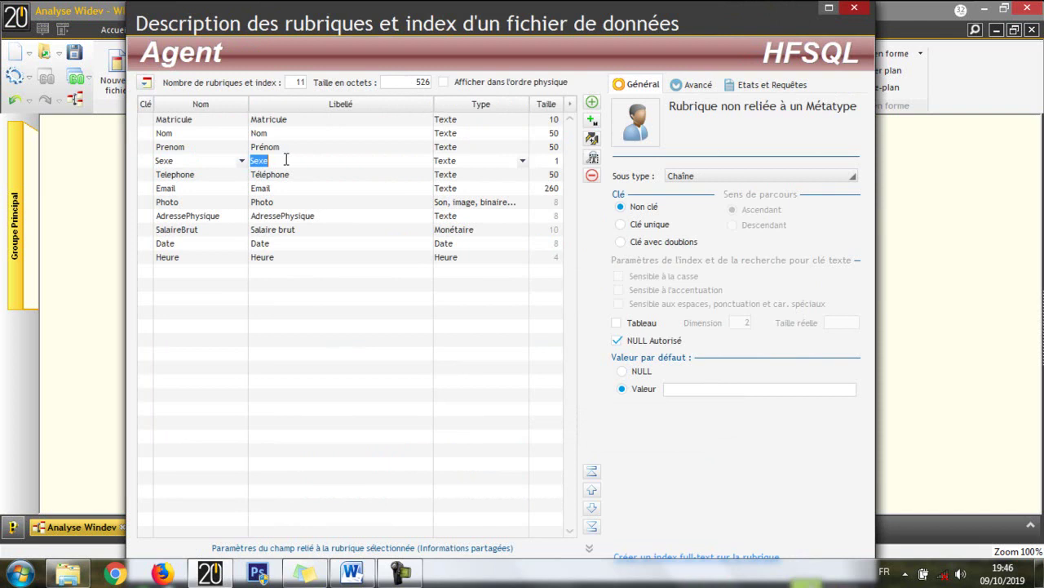
left_click(523, 161)
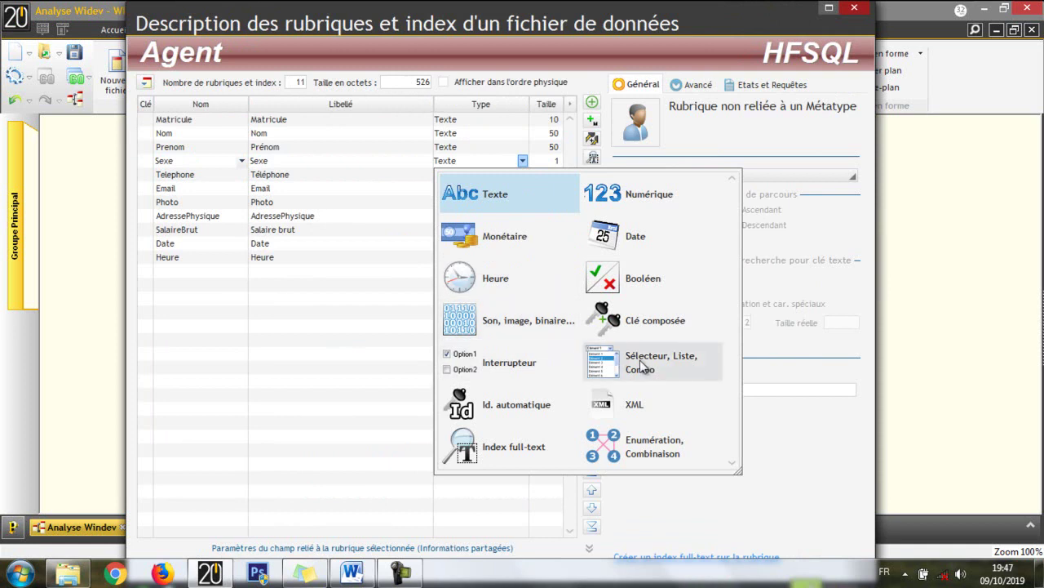
key("Escape")
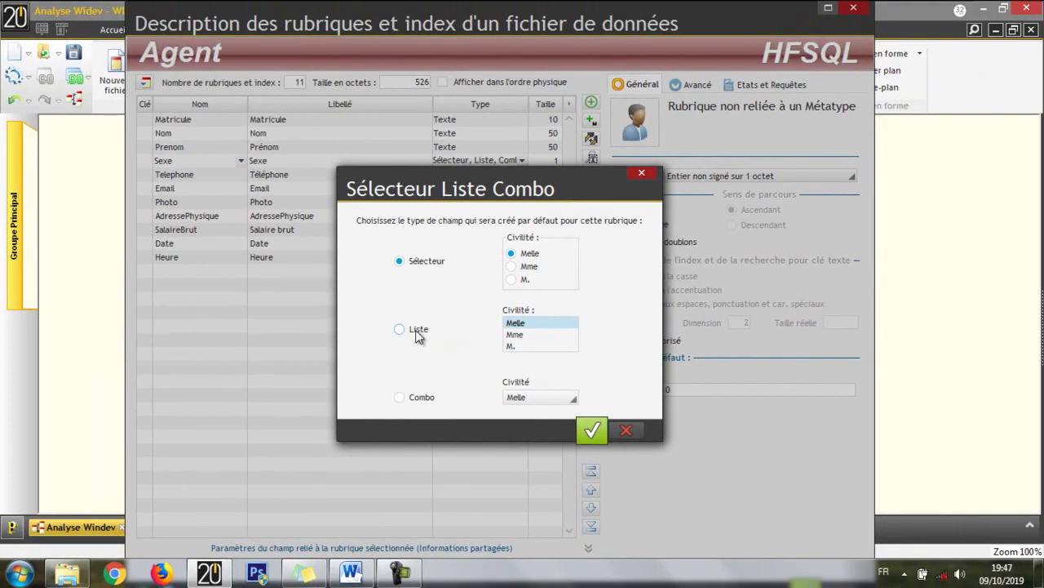
left_click(417, 330)
left_click(418, 398)
left_click(431, 263)
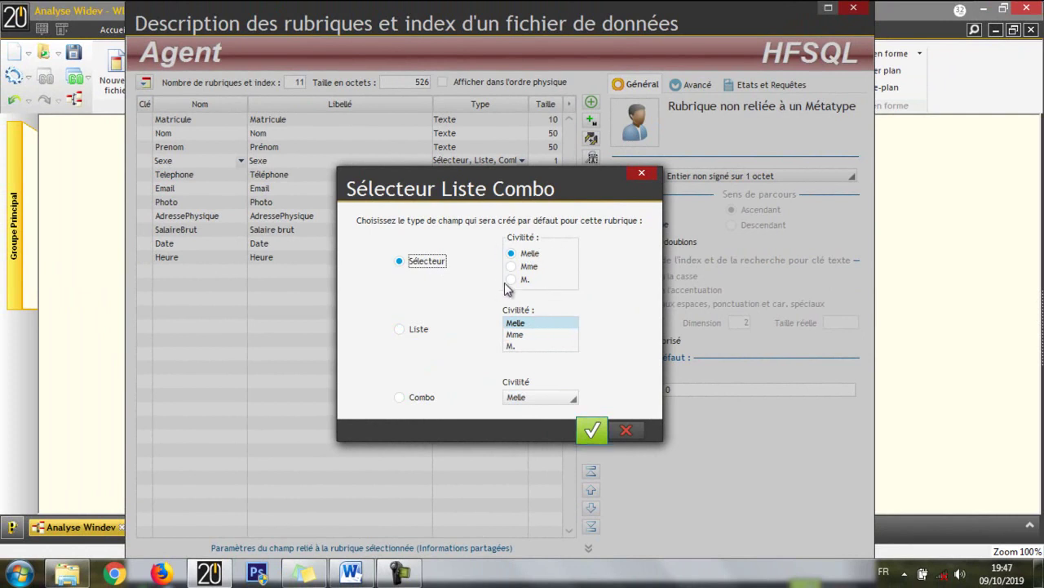
left_click(423, 397)
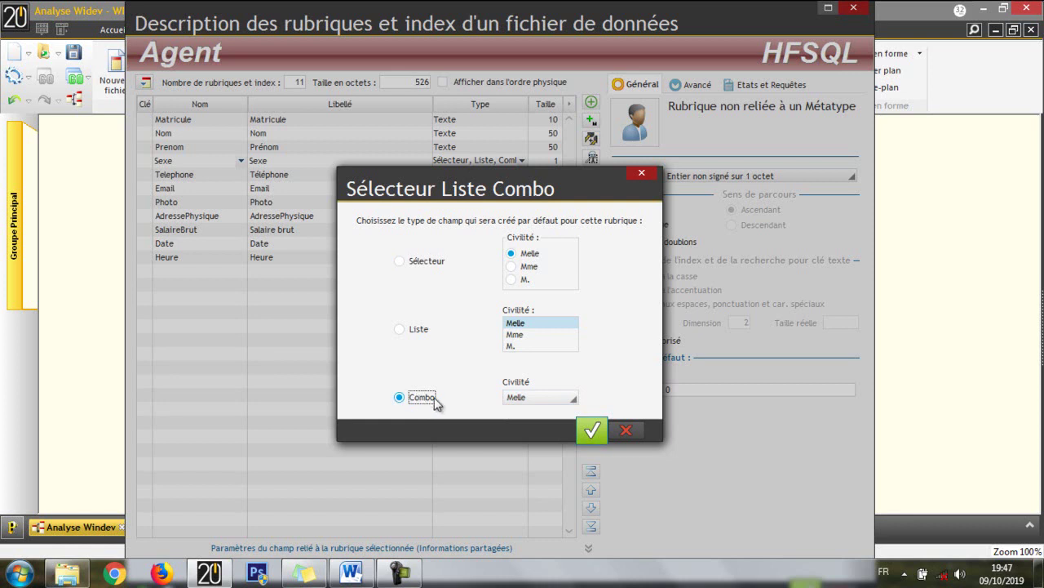
left_click(529, 397)
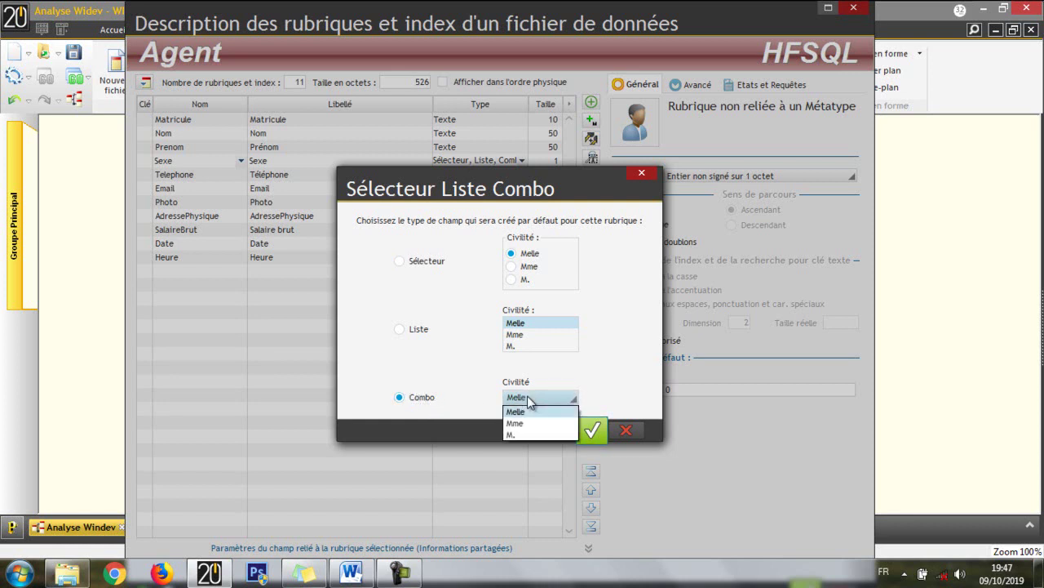
left_click(529, 400)
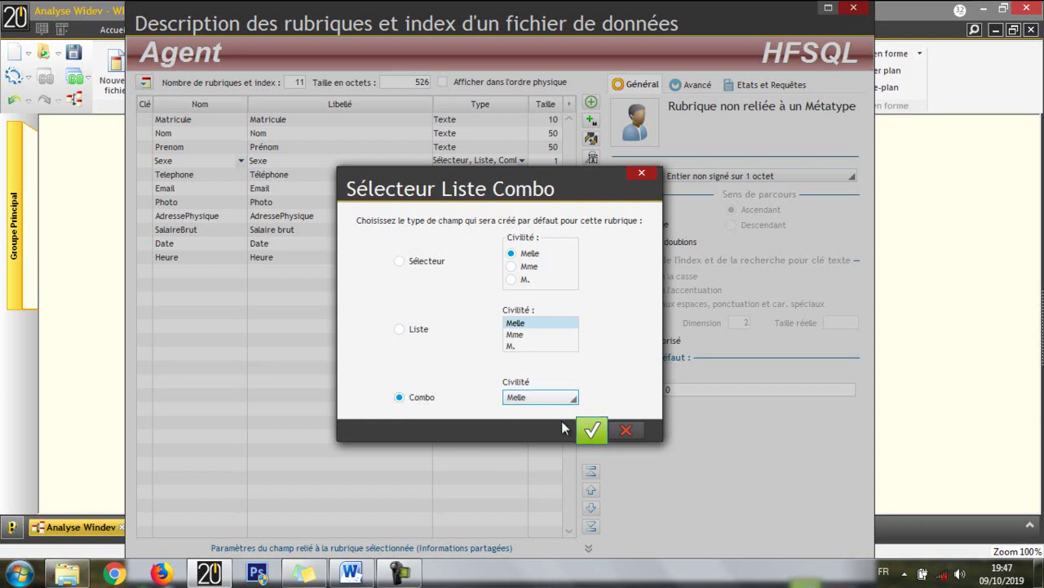
left_click(591, 429)
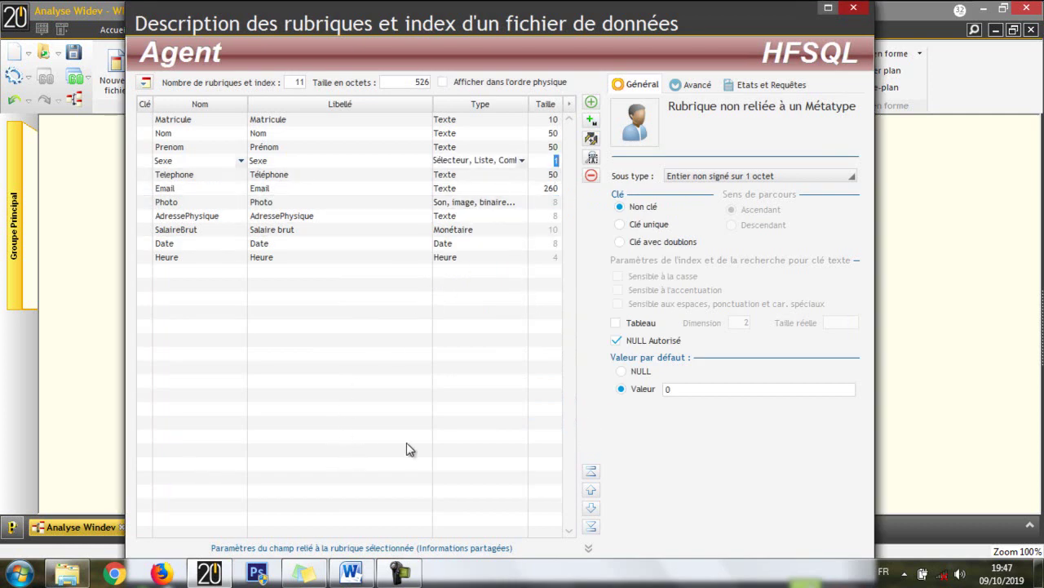
Enter M and F on separate lines as the initial content of the Sexe item's combo field and maximize the description window.
left_click(290, 553)
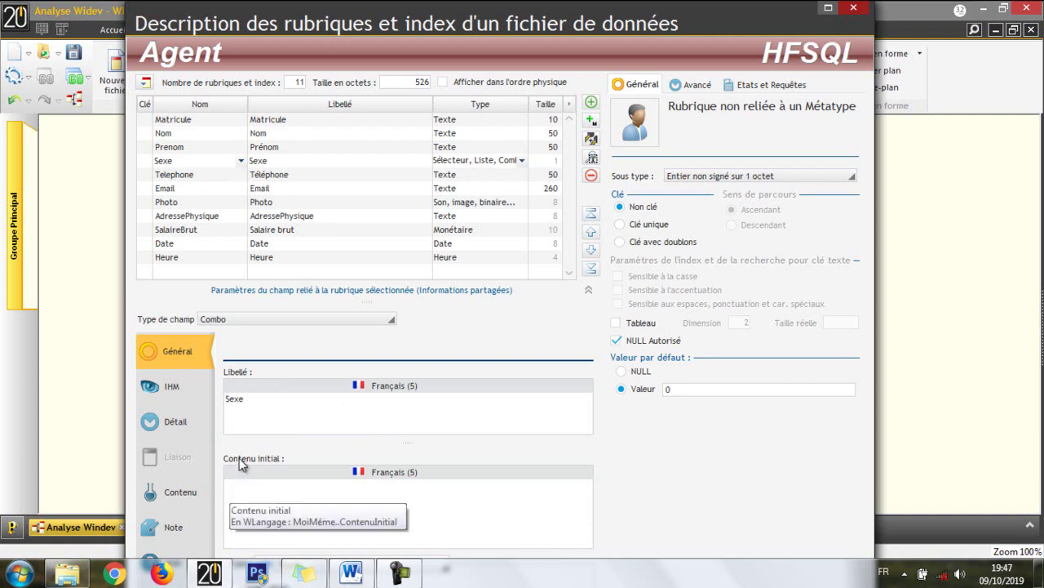
left_click(244, 498)
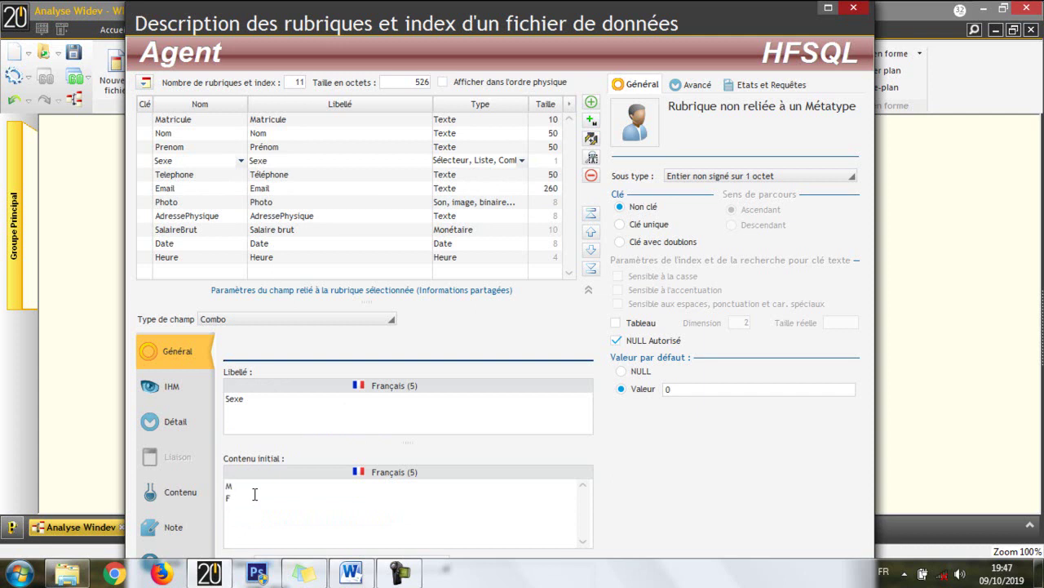
scroll(640, 469, "down", 2)
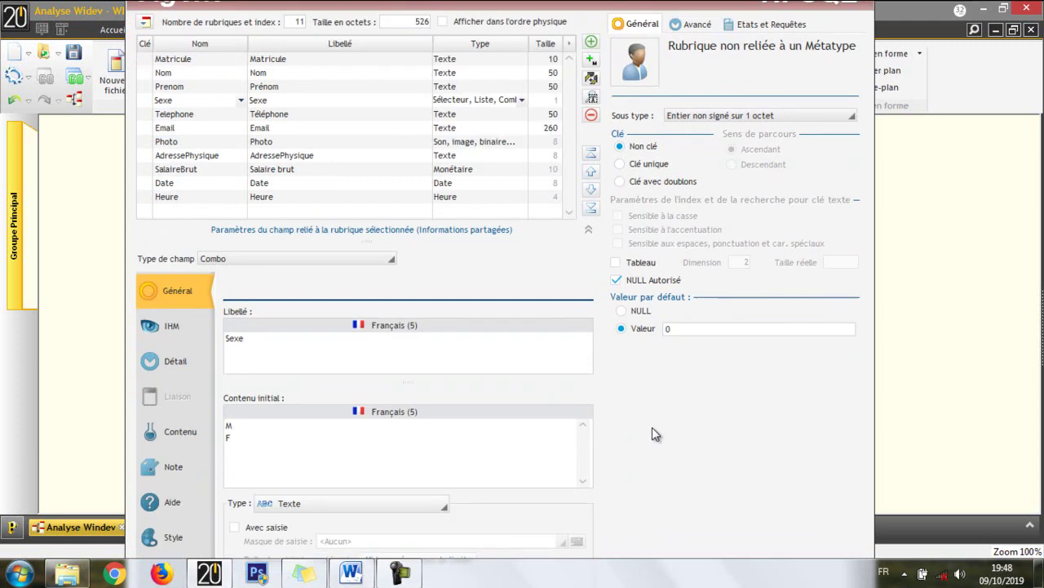
scroll(702, 489, "up", 2)
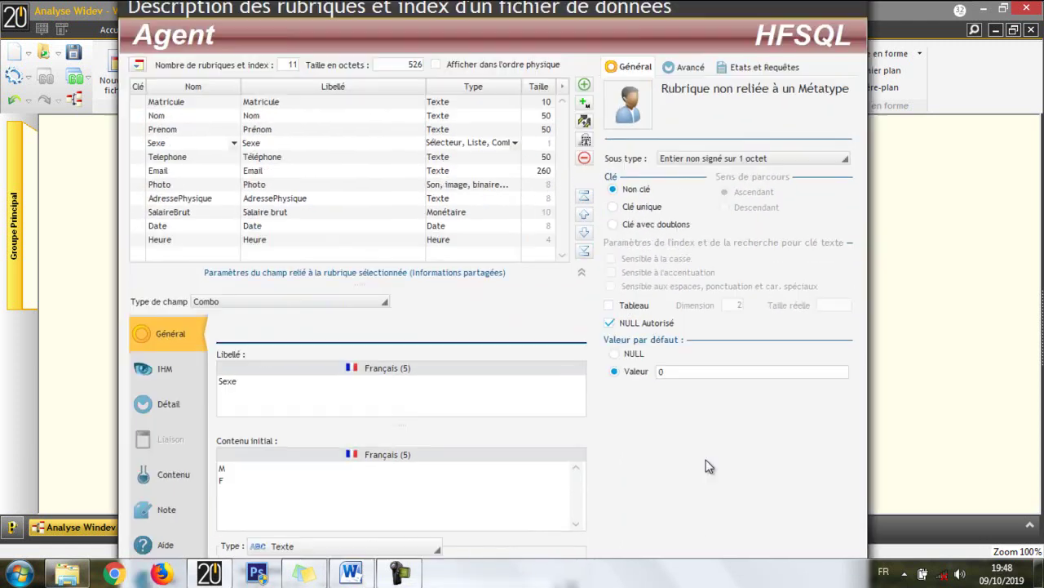
scroll(755, 126, "up", 2)
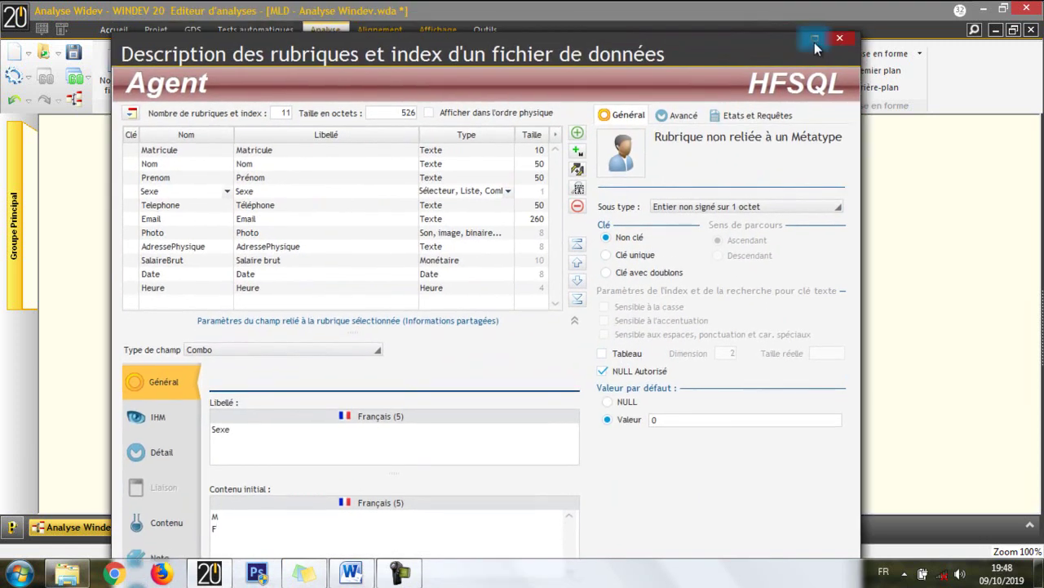
left_click(814, 39)
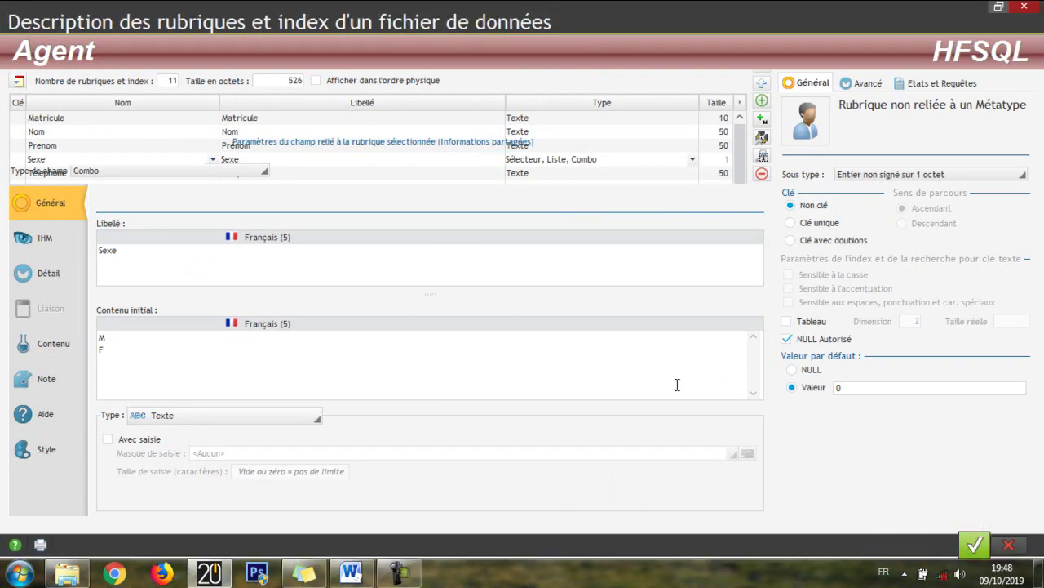
Validate the Agent item description and place the Agent file in the upper-left area of the analysis diagram.
left_click(975, 544)
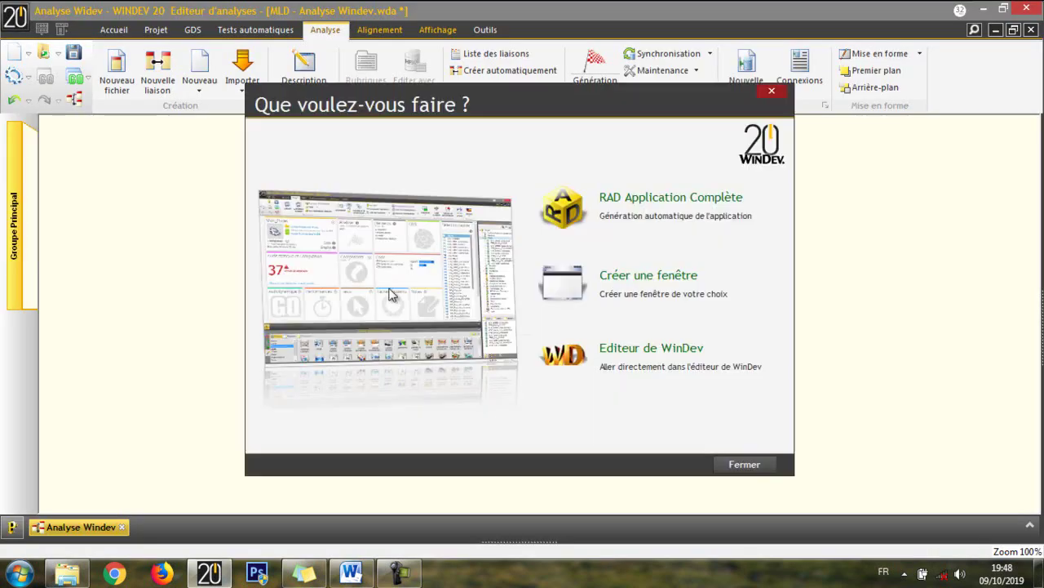
left_click(541, 428)
left_click_drag(551, 320, 127, 308)
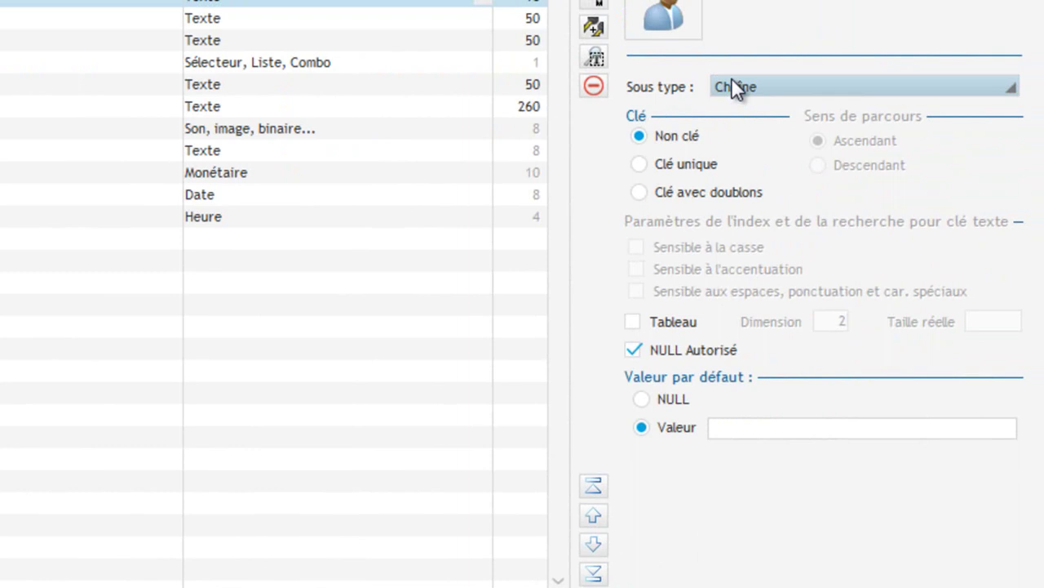
Make Matricule a unique key with sub-type Chaîne and Nom a key with duplicates in the Agent file, and validate.
left_click(734, 85)
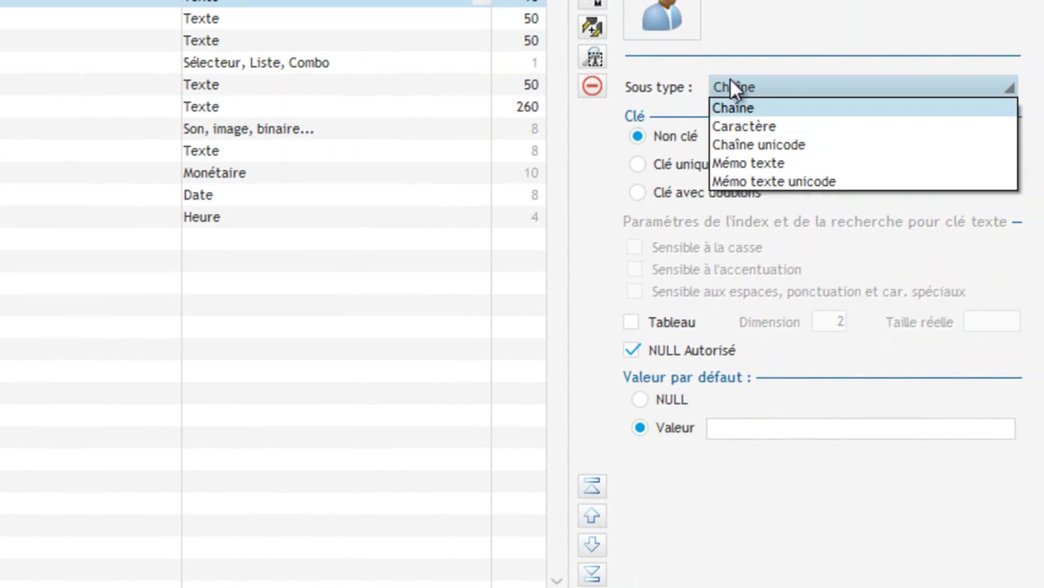
left_click(734, 104)
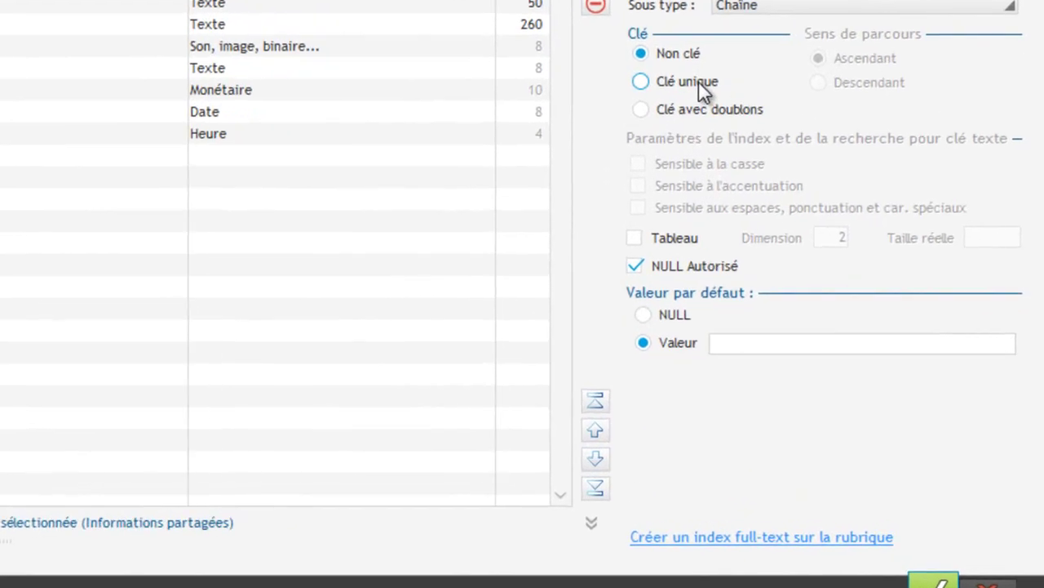
left_click(696, 79)
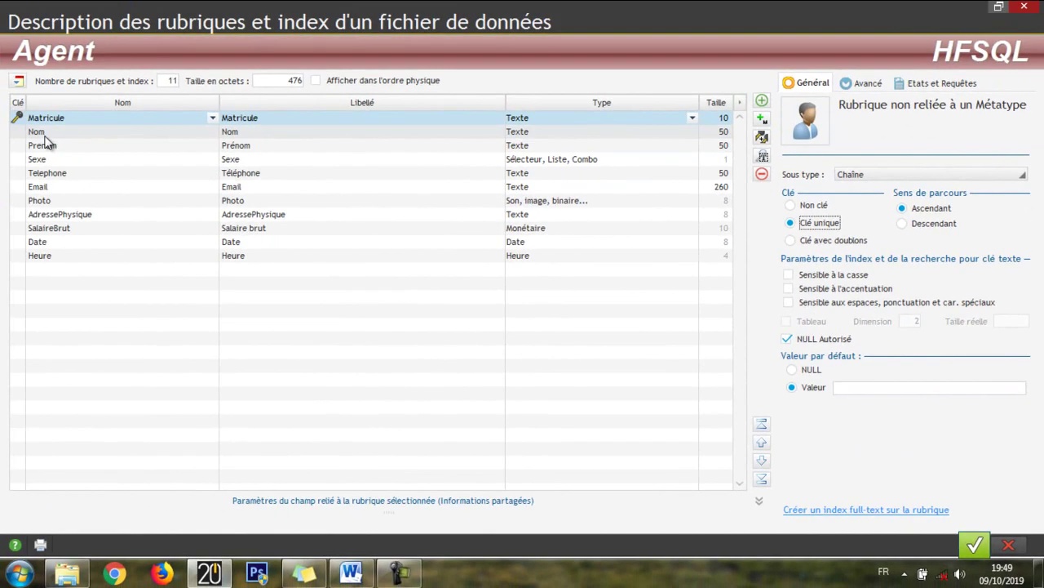
left_click(37, 132)
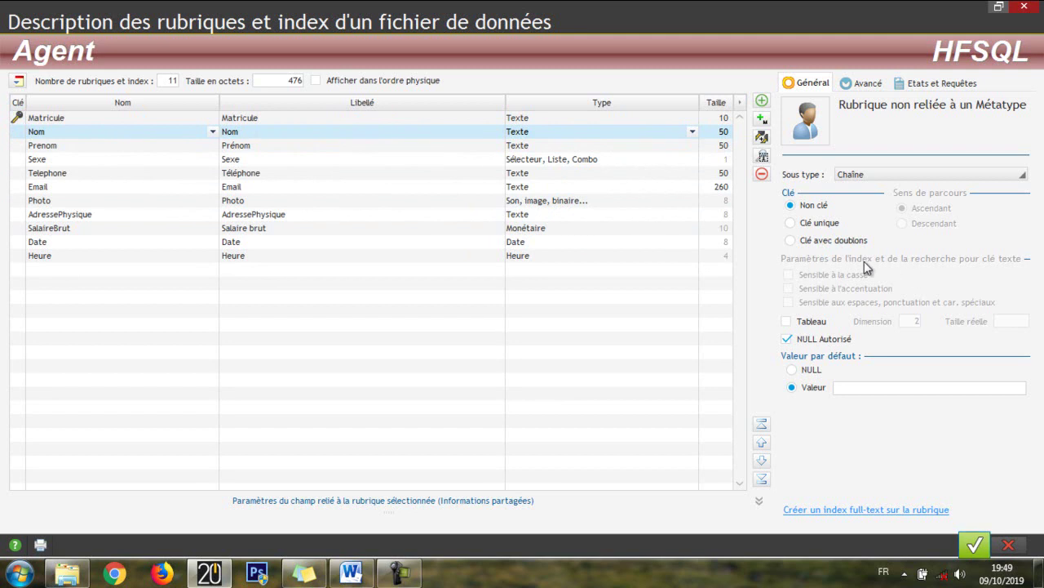
left_click(825, 244)
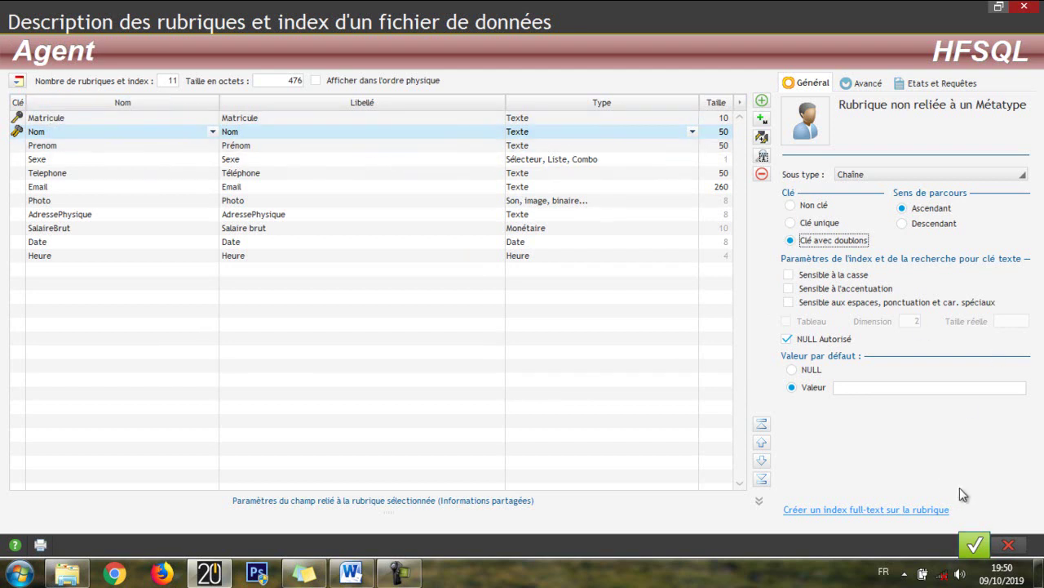
left_click(976, 543)
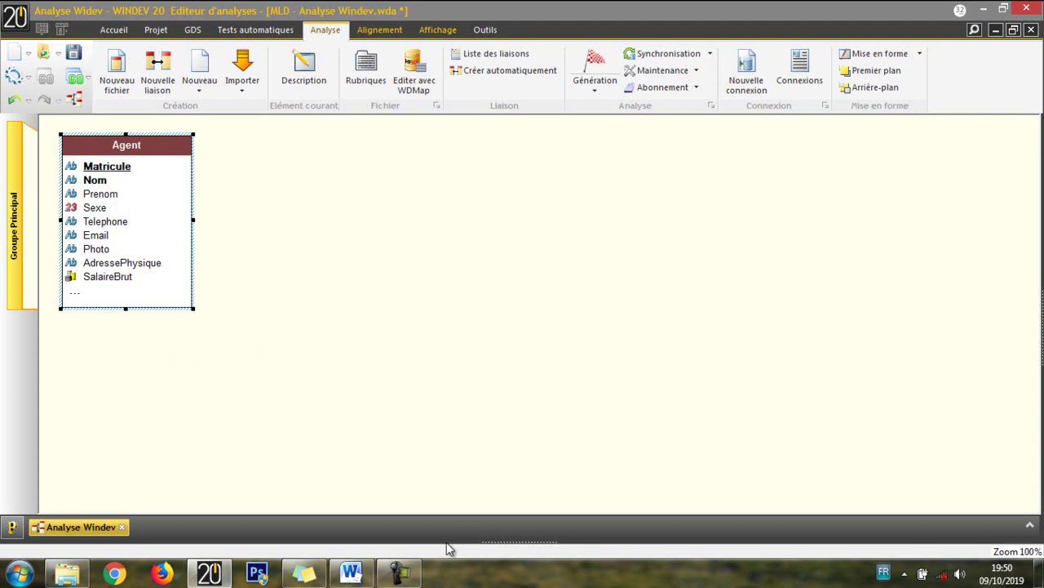
Create a new data file description named FonctionAgent with an 8-byte automatic identifier, using the HFSQL Classic database type.
left_click(412, 574)
left_click(412, 573)
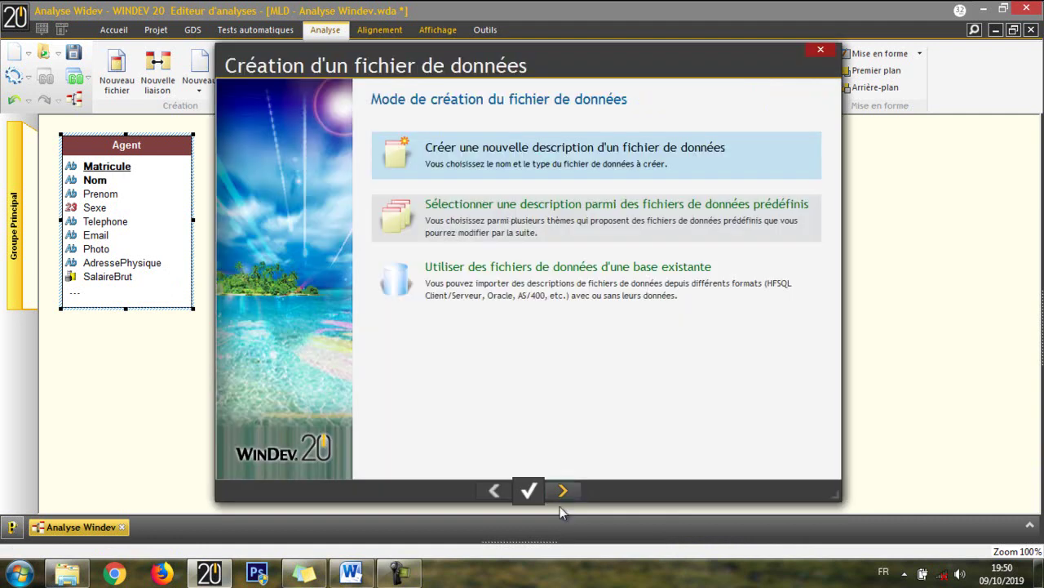
left_click(565, 490)
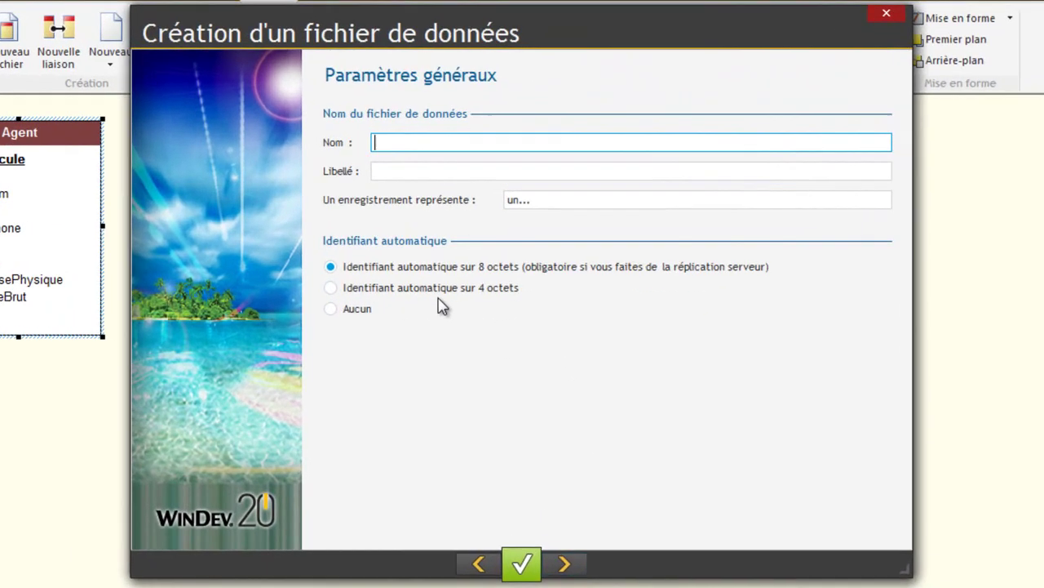
type("Fonction")
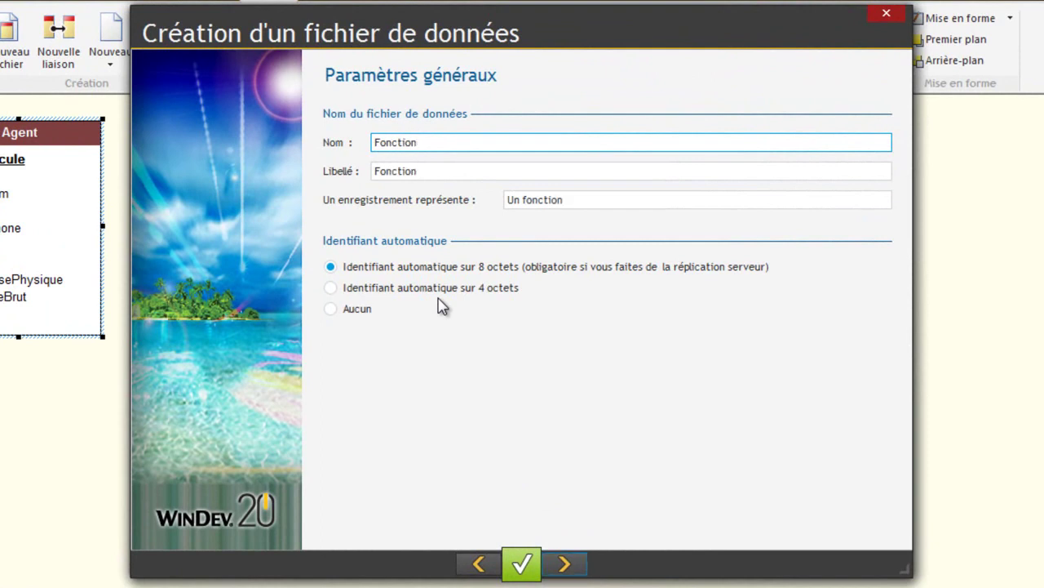
key("Tab")
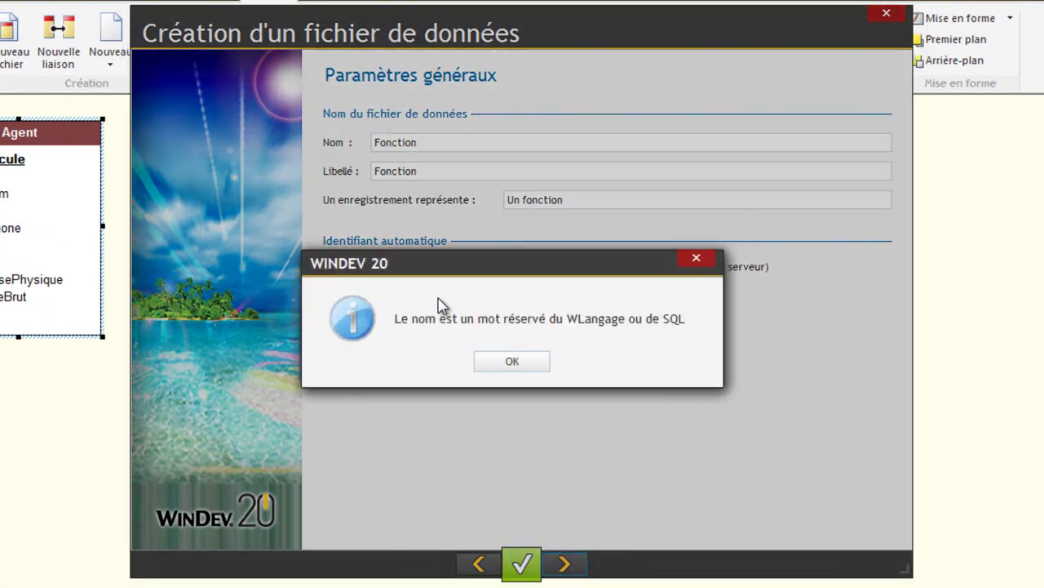
left_click(507, 364)
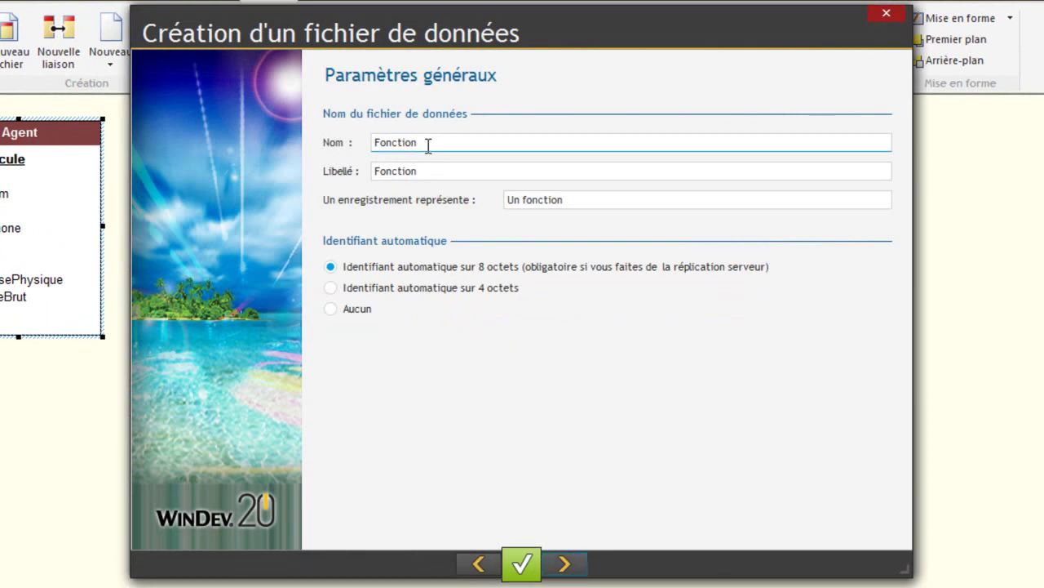
type("Agent")
key("Return")
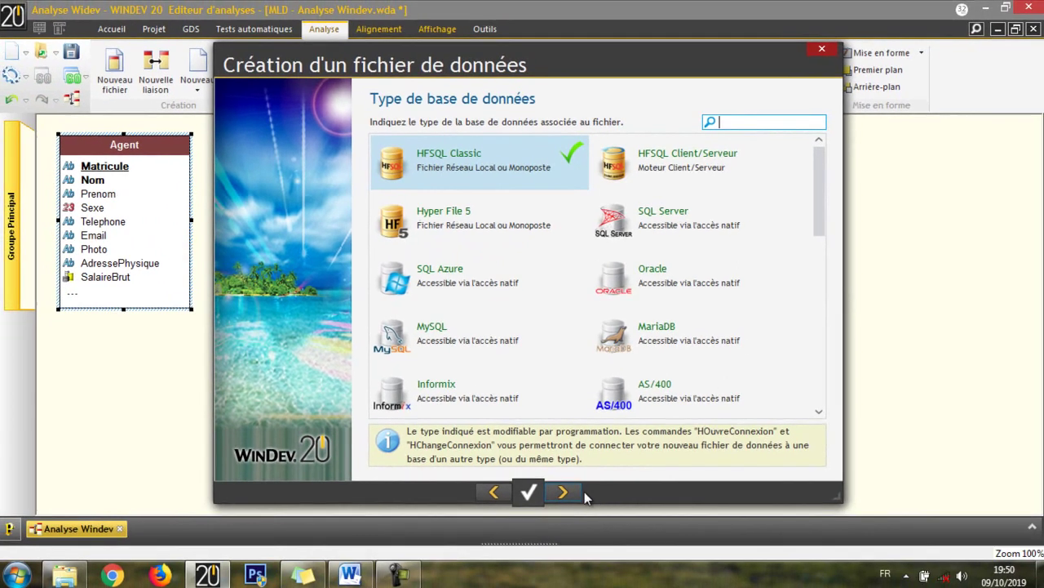
left_click(581, 548)
left_click(581, 548)
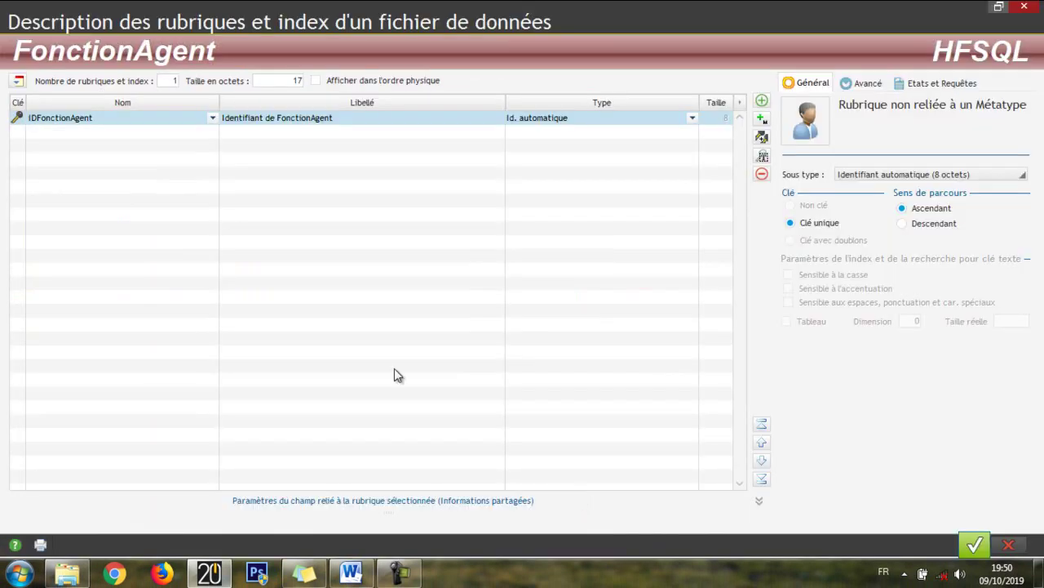
Add a text item named Fonctionagent below IDFonctionAgent in the FonctionAgent file.
left_click(72, 133)
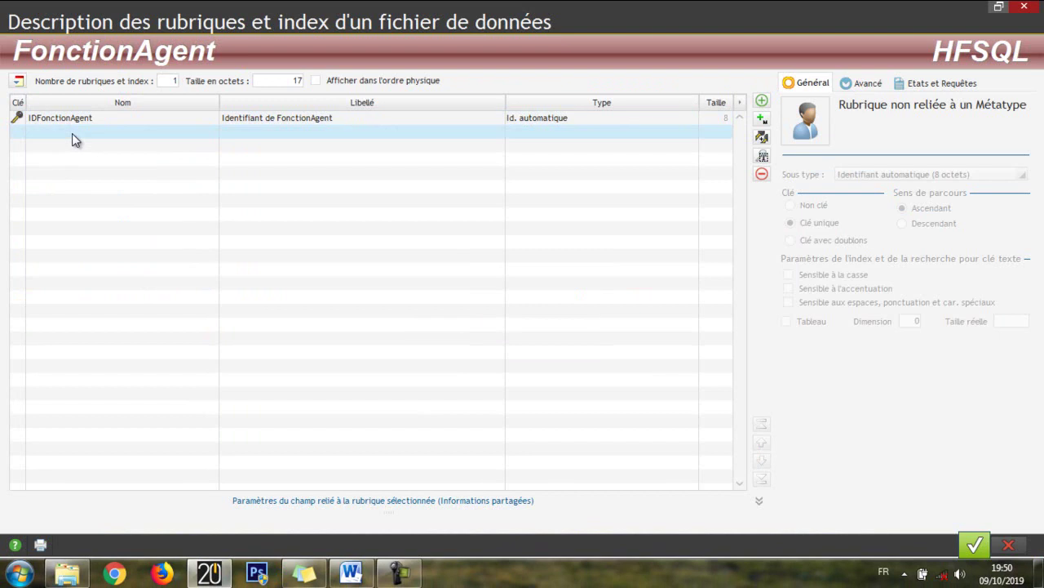
type("Fonctionag")
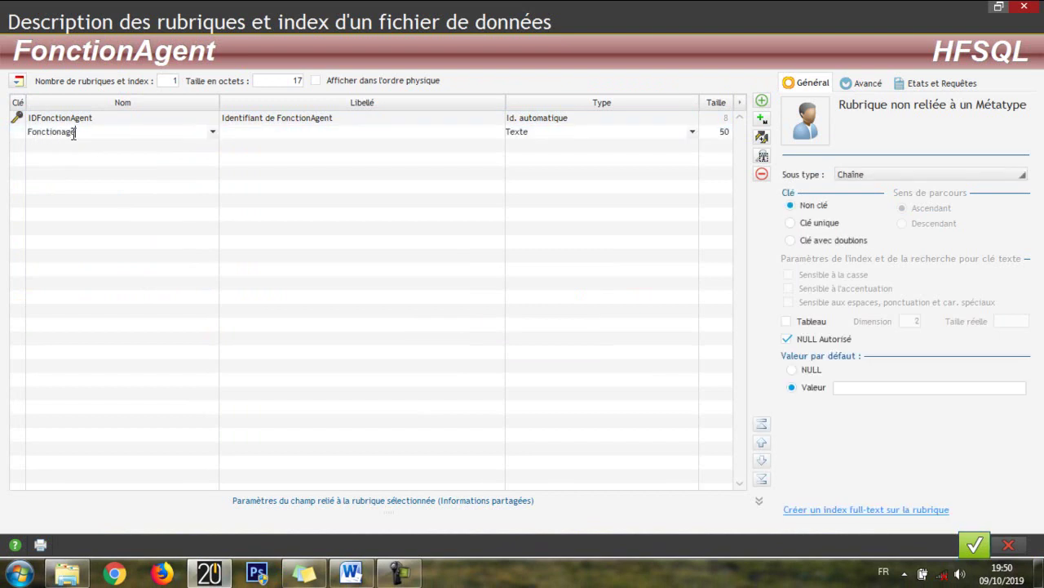
type("ent")
key("Return")
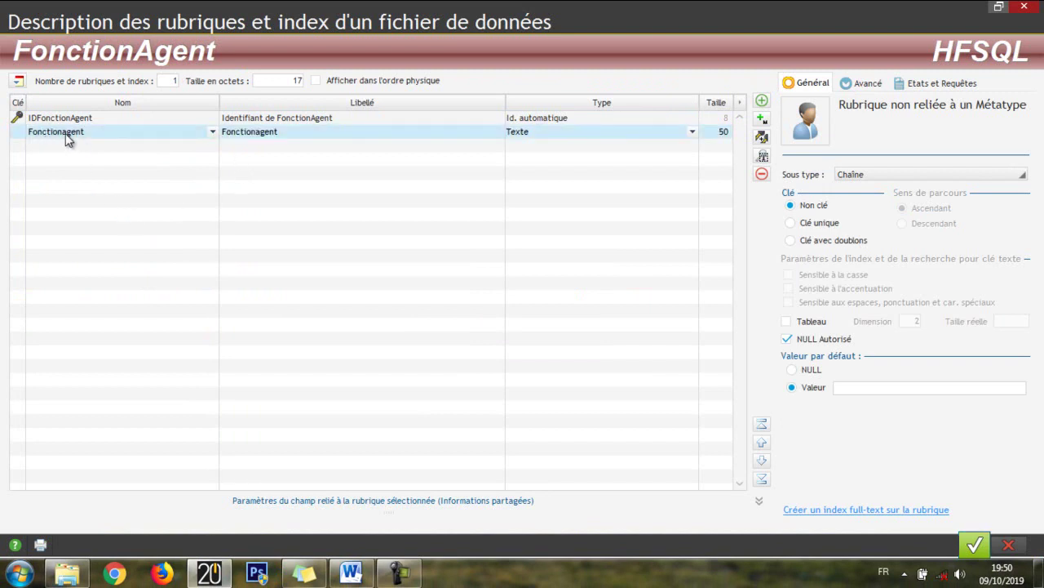
Shorten the Fonctionagent item's caption to Fonction and make the item a key with duplicates.
left_click(257, 133)
left_click_drag(257, 133, 457, 132)
key("Delete")
key("Return")
left_click(821, 242)
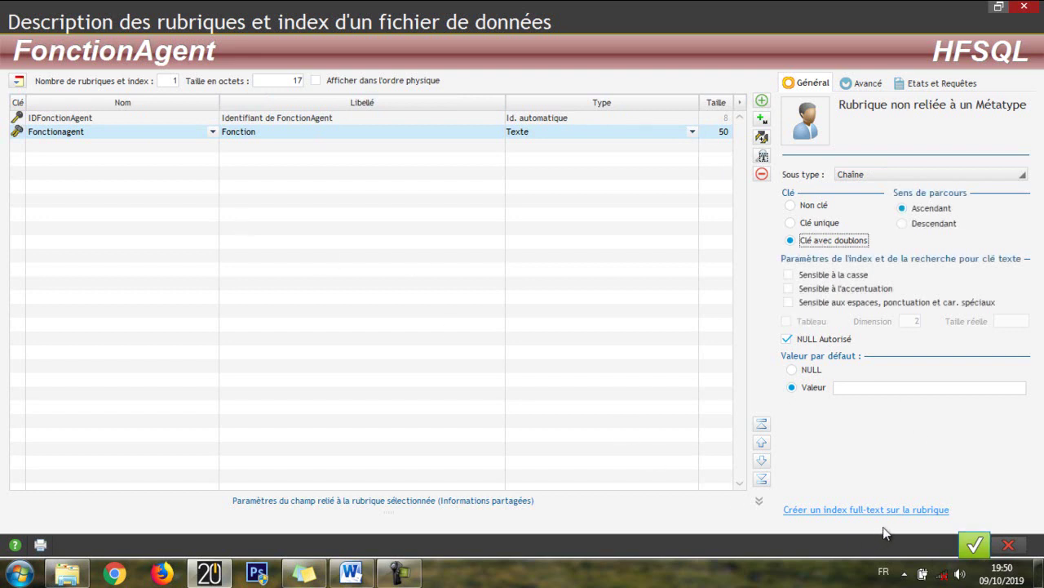
Validate the FonctionAgent items and place the file to the right of Agent in the analysis diagram.
left_click(975, 544)
left_click_drag(530, 318, 508, 242)
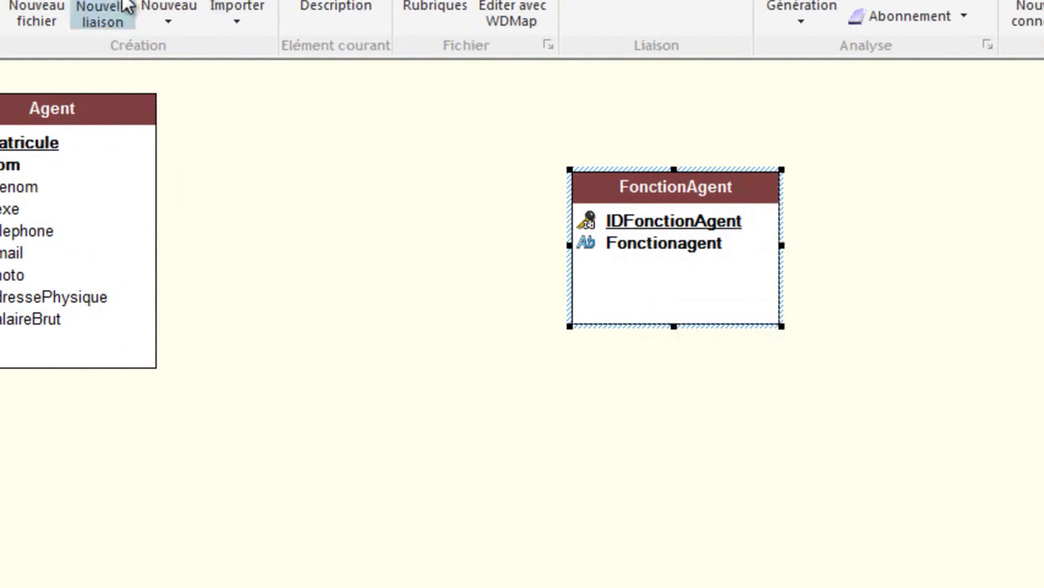
Create a link between FonctionAgent (0,n) and Agent (0,1) and label it Avoir.
left_click(101, 13)
left_click(681, 242)
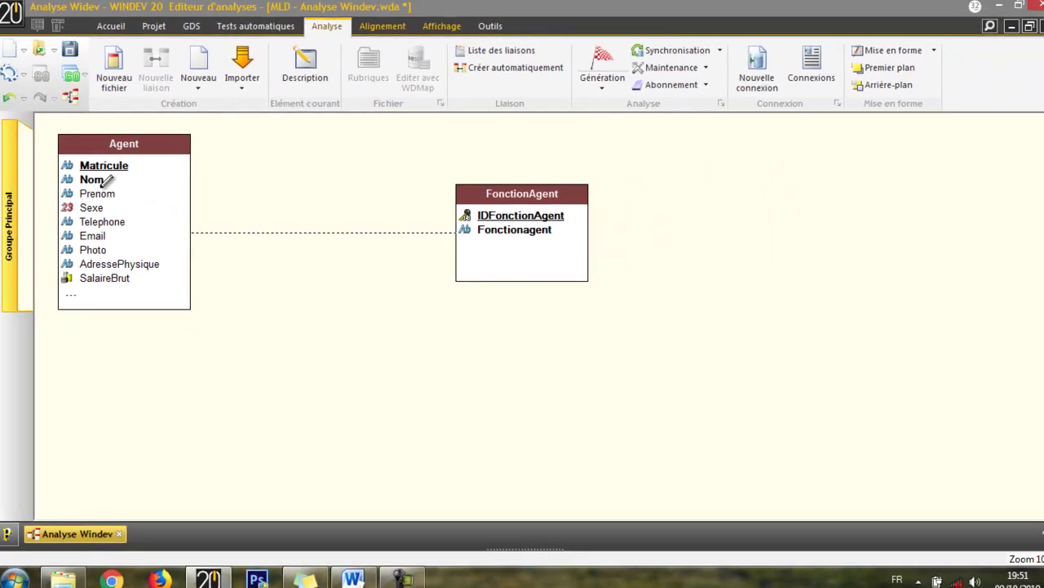
left_click(27, 173)
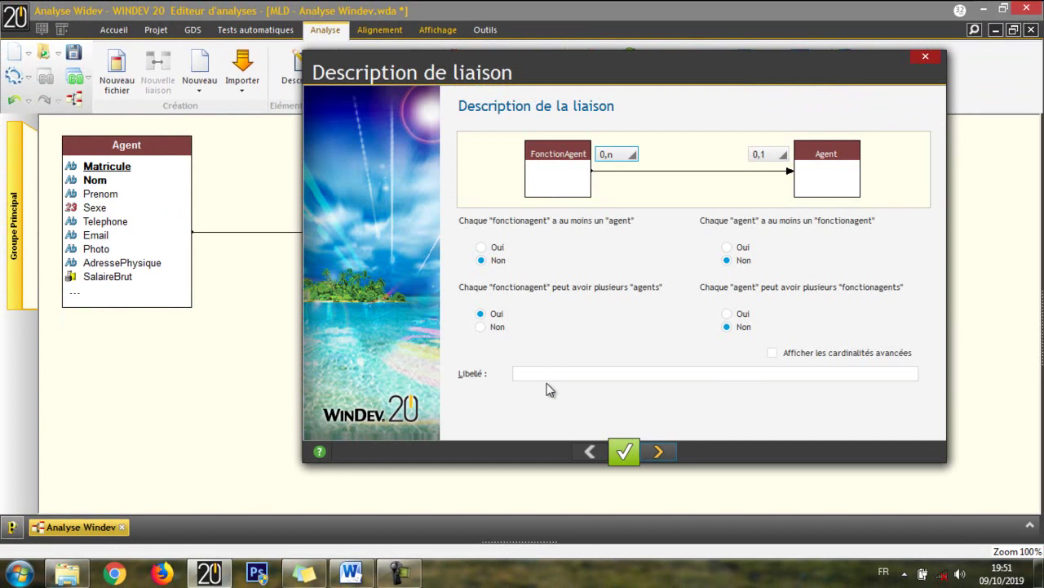
left_click(551, 376)
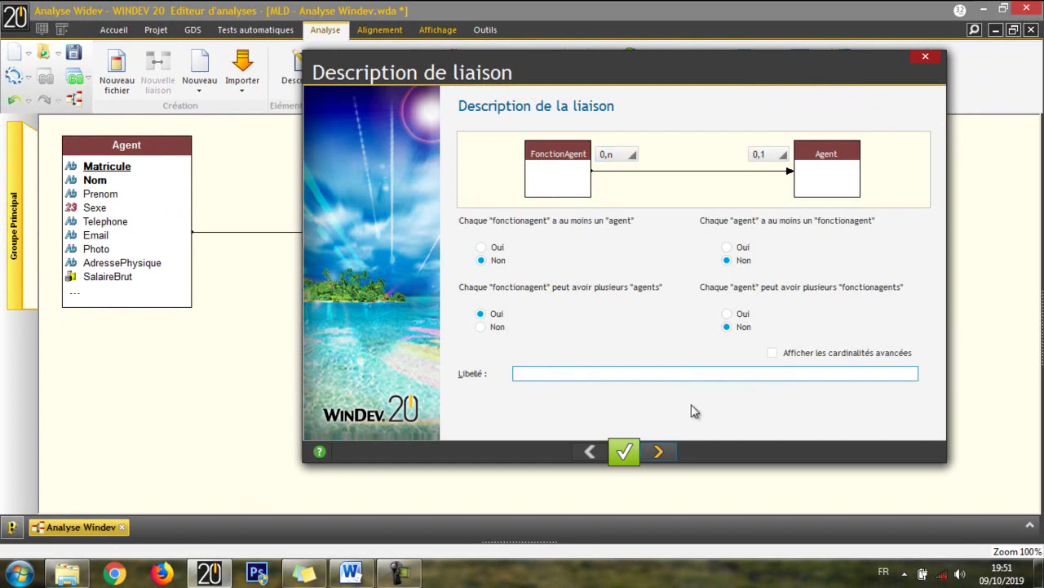
left_click(659, 453)
left_click(659, 451)
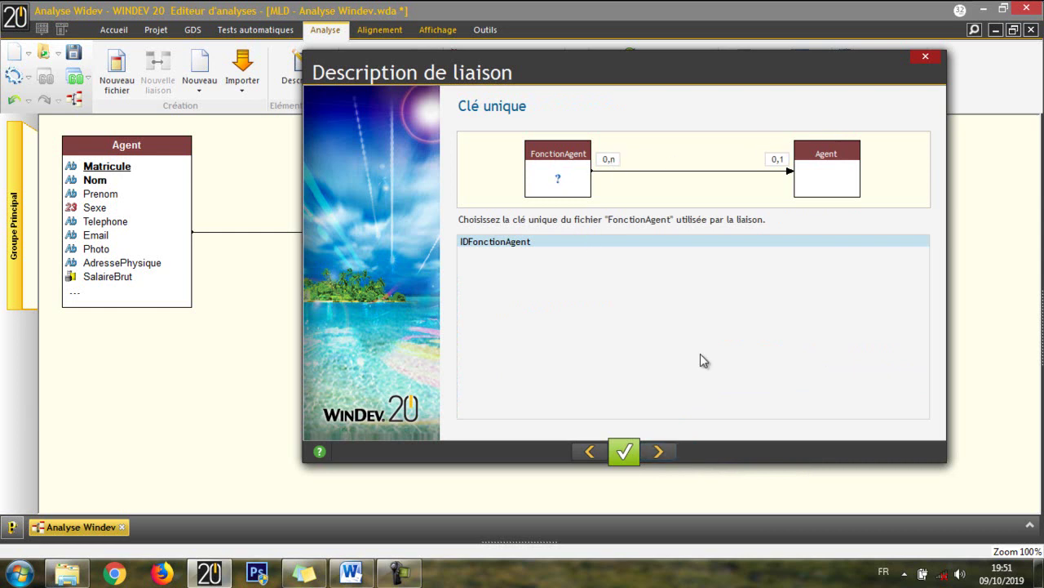
Use IDFonctionAgent as the unique key of FonctionAgent and as the linking key in Agent.
left_click(658, 452)
left_click(658, 451)
left_click(658, 451)
Keep the integrity rules forbidding deletion or key modification of a fonctionagent that has at least one agent, and finish the link.
left_click(589, 451)
left_click(528, 267)
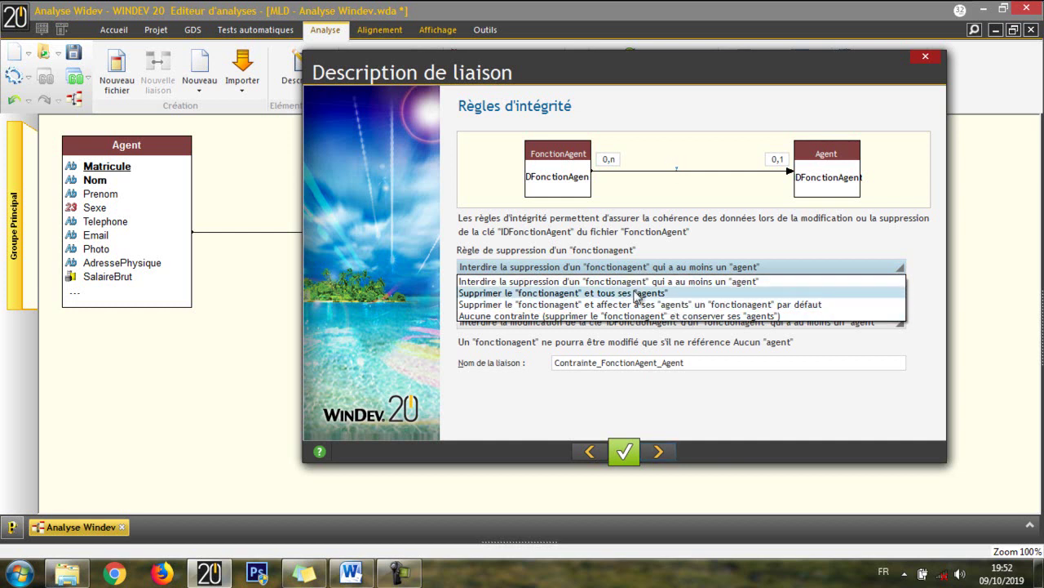
left_click(718, 403)
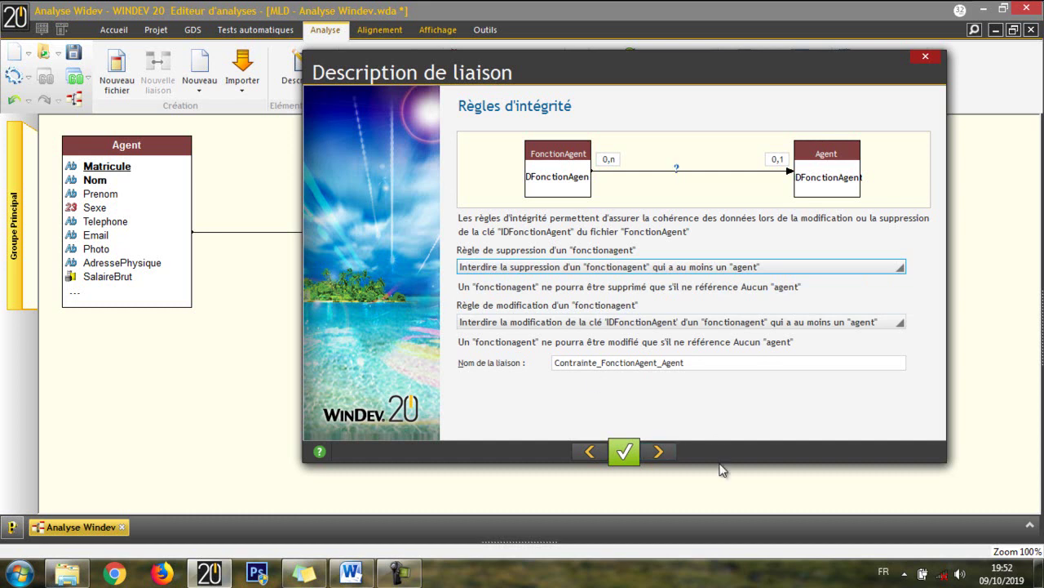
left_click(665, 454)
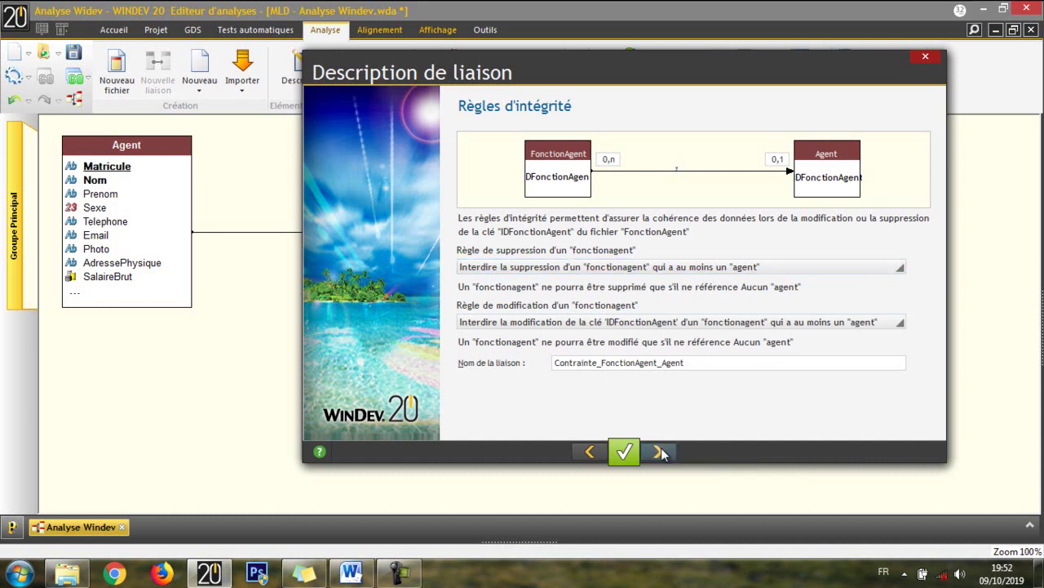
left_click(663, 453)
left_click(662, 454)
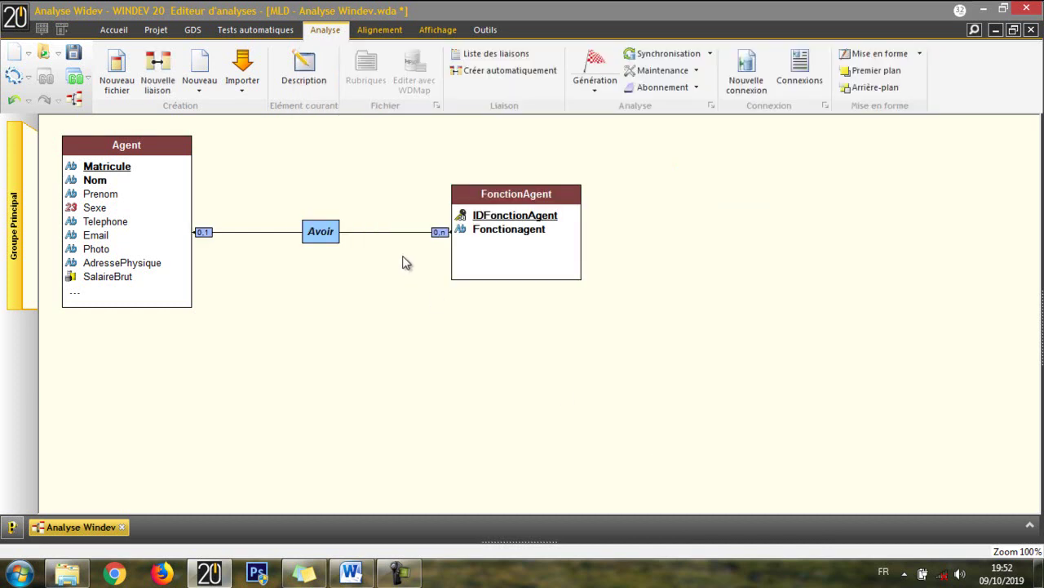
Move the FonctionAgent file slightly farther from Agent in the diagram and select the Avoir link.
left_click(496, 234)
left_click_drag(496, 234, 519, 233)
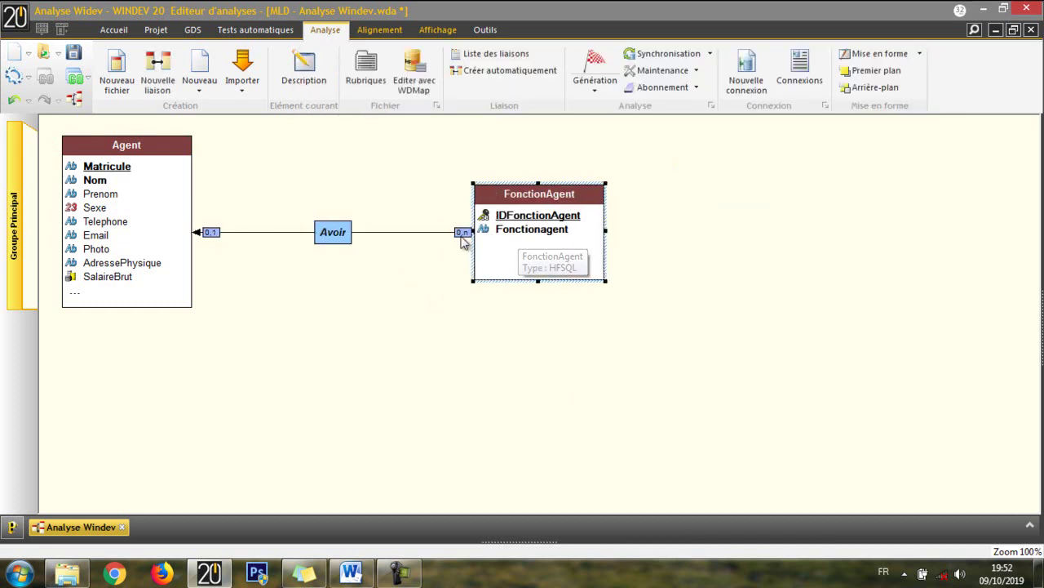
left_click(340, 234)
left_click(348, 235)
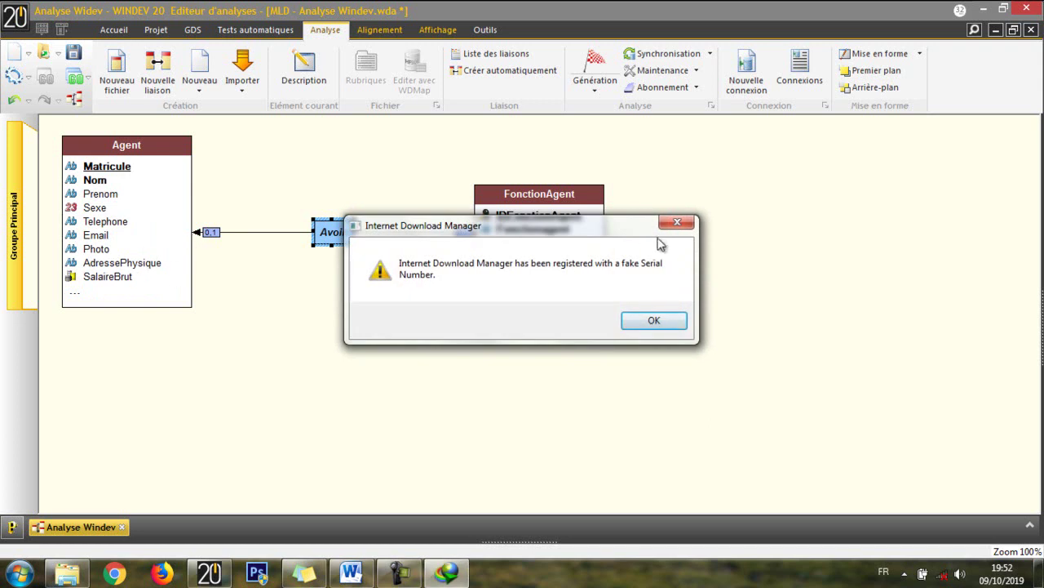
Dismiss the Internet Download Manager warning and generate the analysis.
left_click(677, 222)
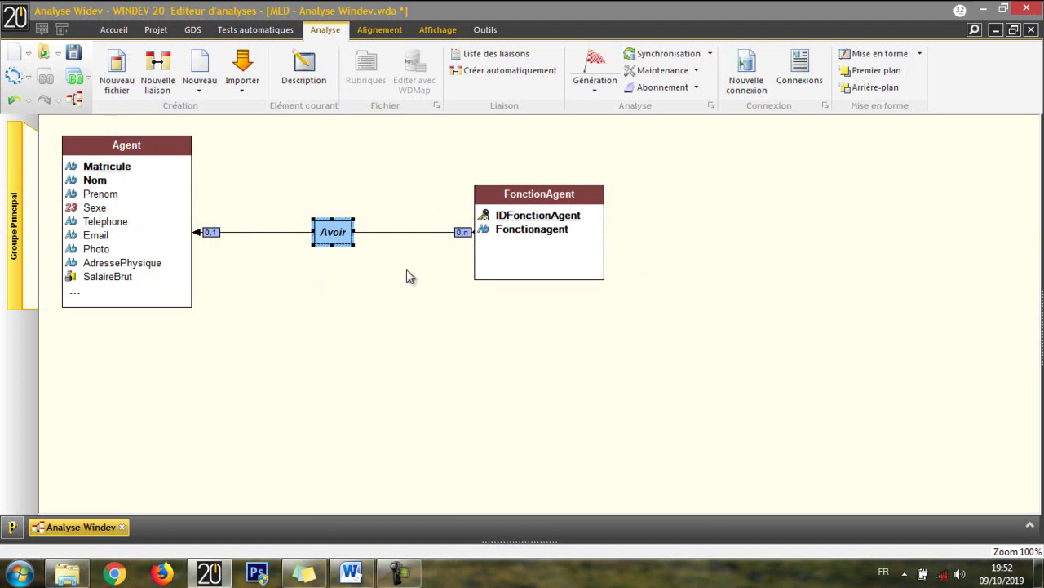
left_click(597, 67)
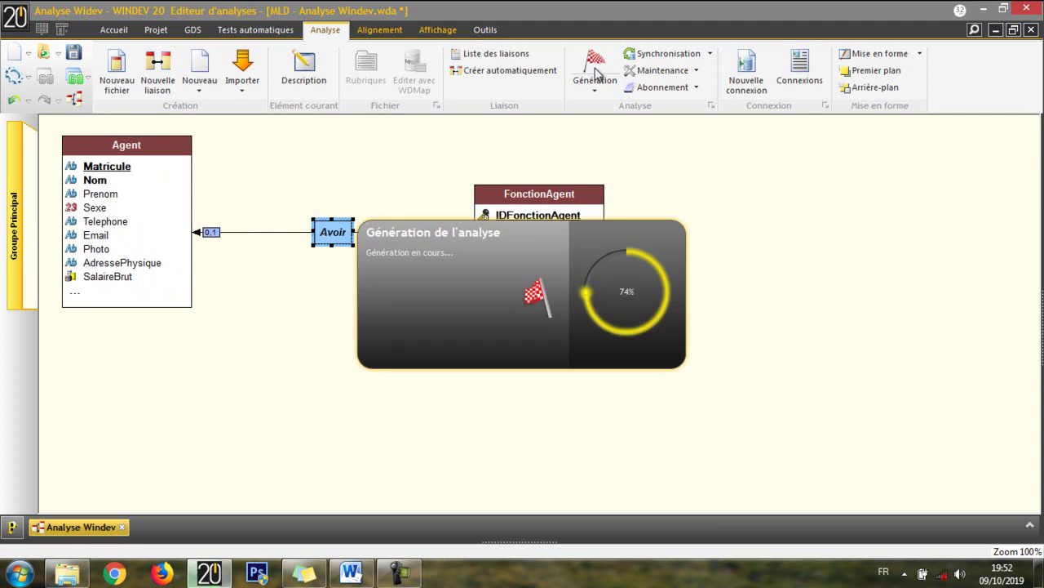